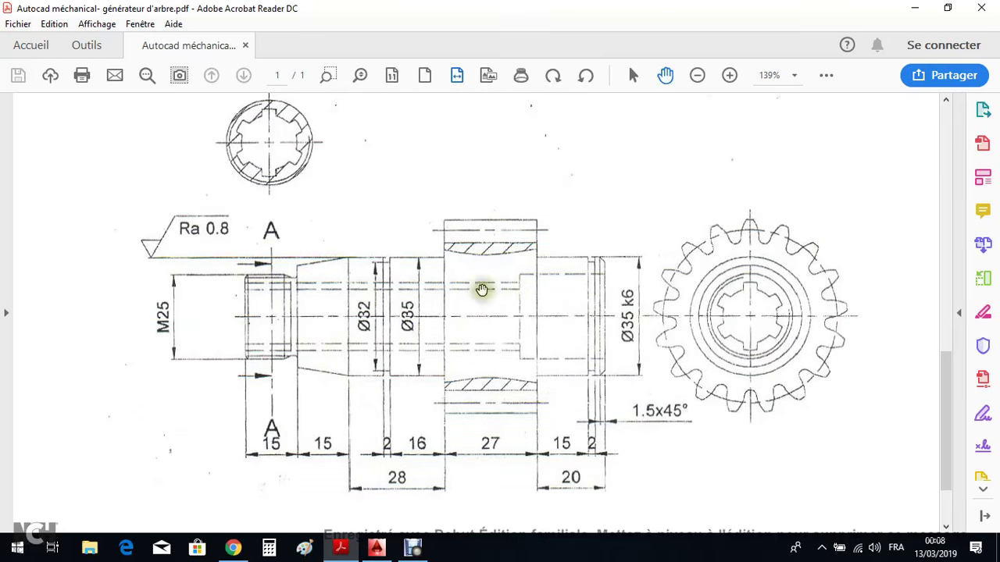
Switch to AutoCAD Mechanical and start a new shaft in the shaft generator by placing a short horizontal centreline
click(376, 550)
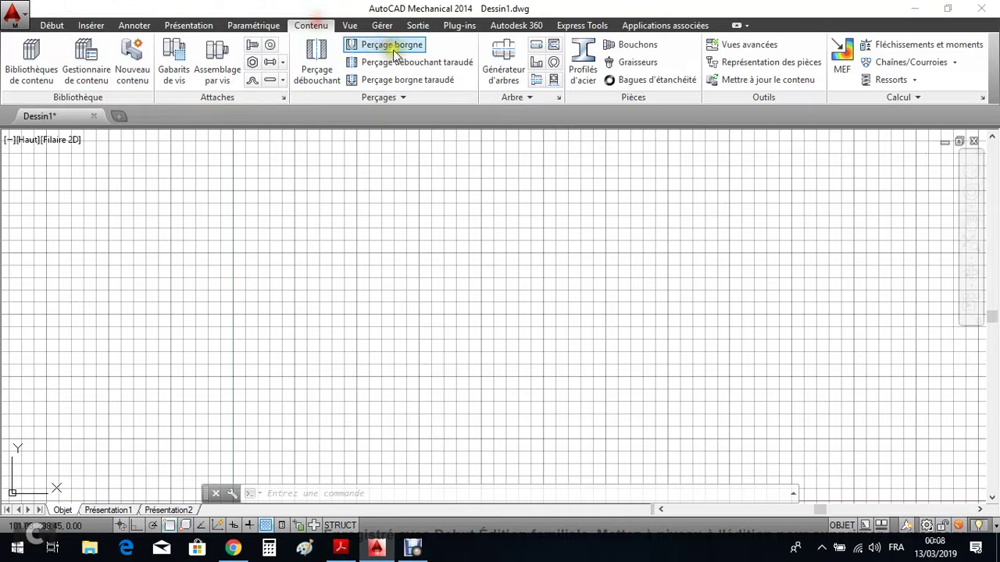
click(502, 70)
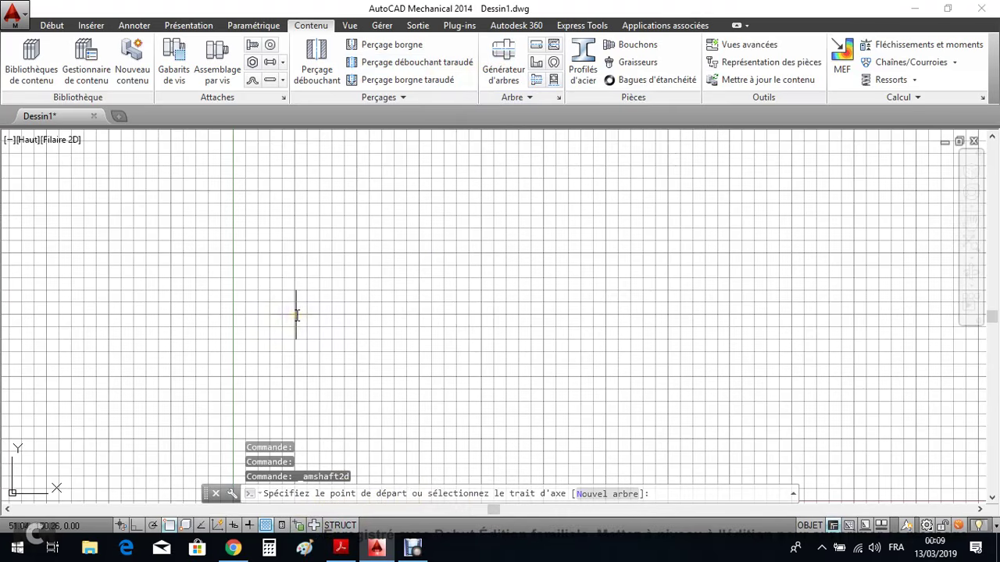
click(297, 316)
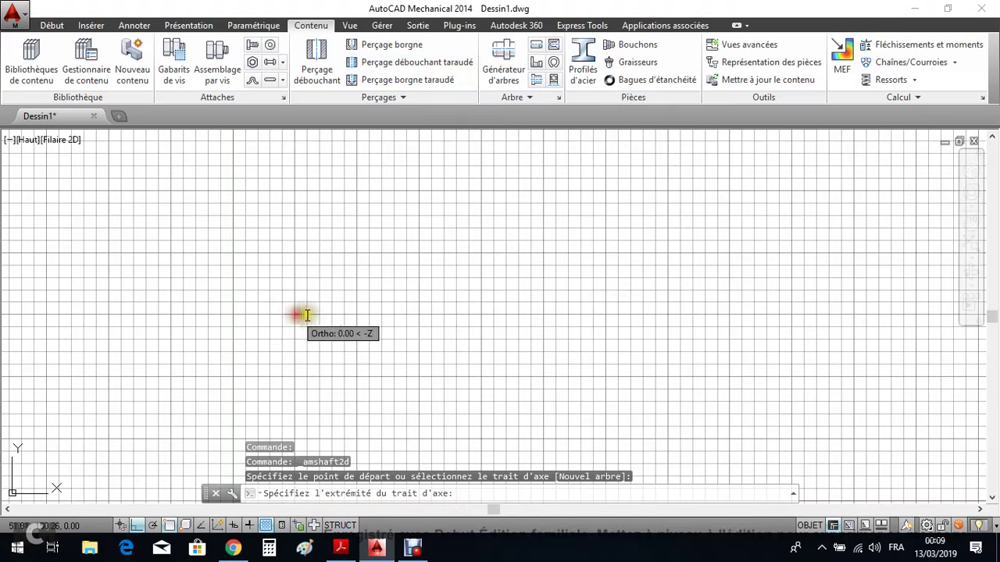
click(356, 316)
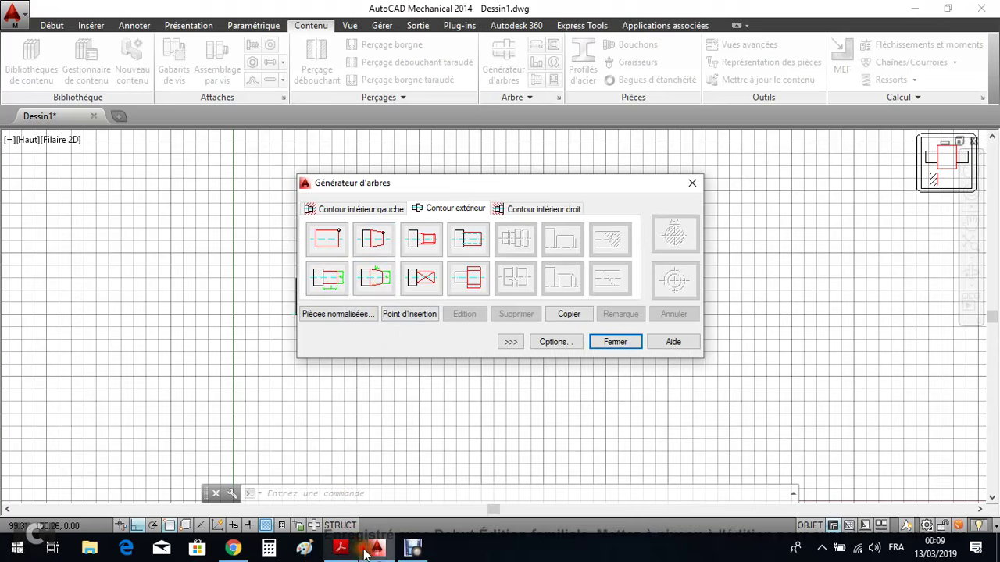
Consult the shaft drawing in the PDF and start an outer thread section of type "Filetage d'écrous à encoches pour arbre (Pouce)"
click(355, 476)
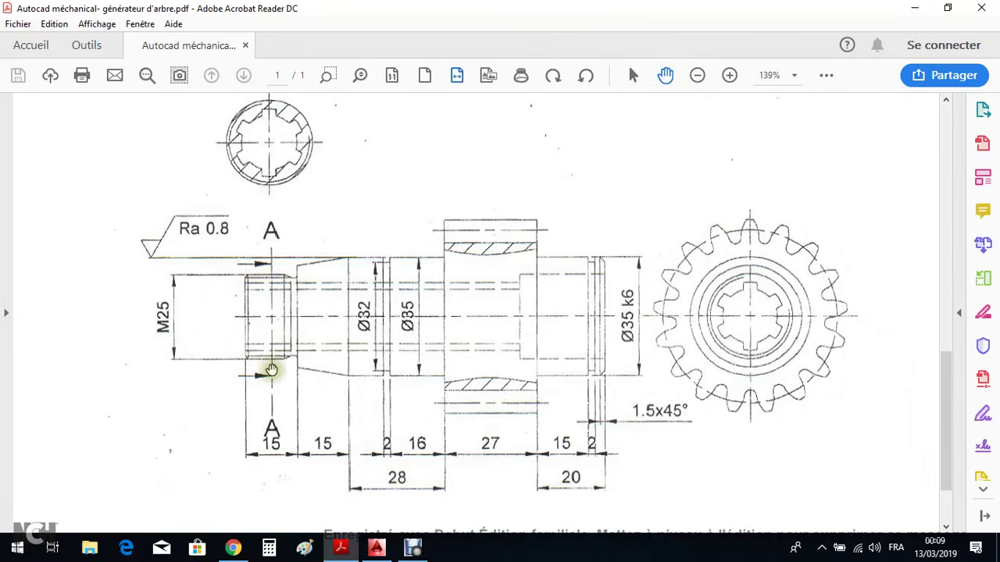
click(376, 549)
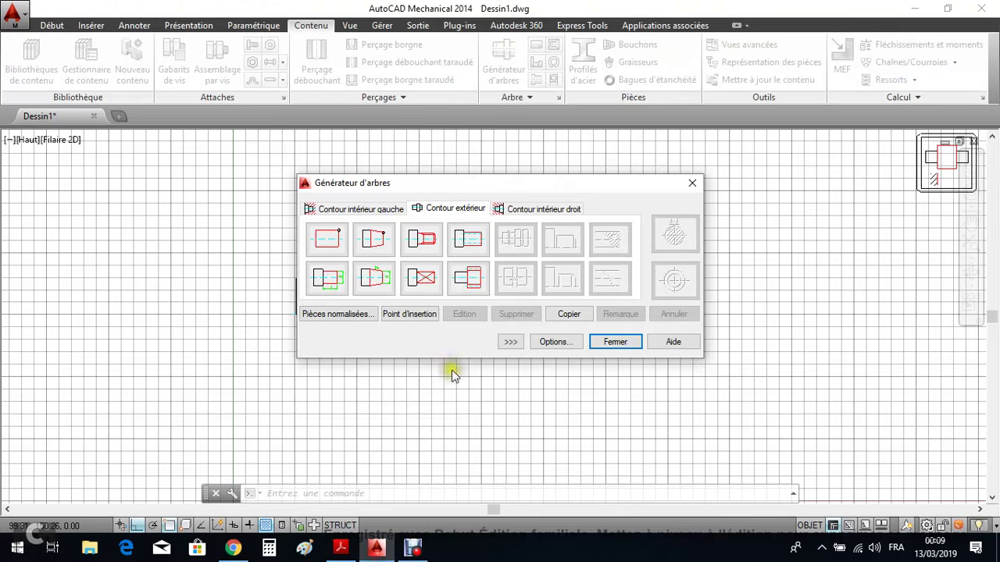
click(414, 248)
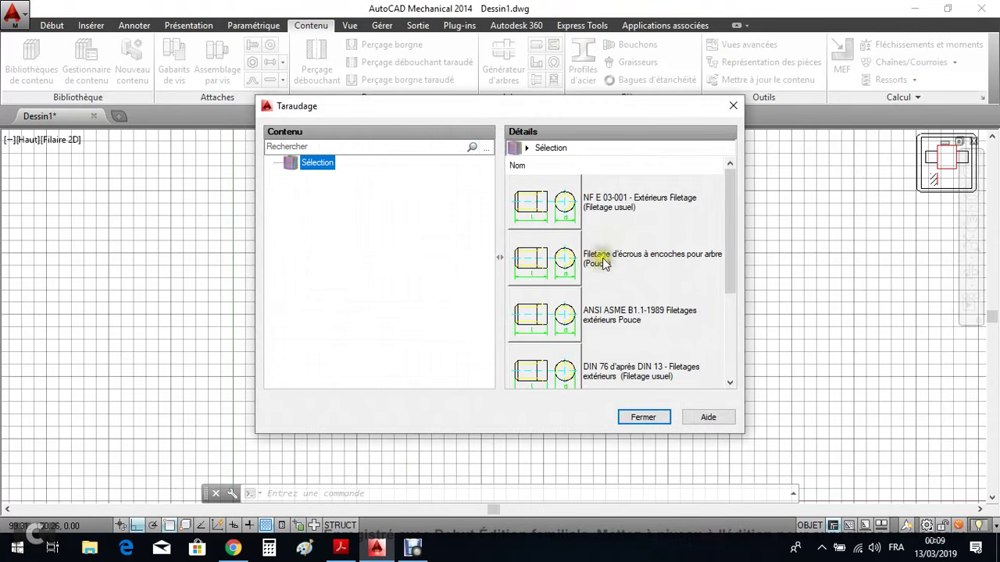
click(533, 269)
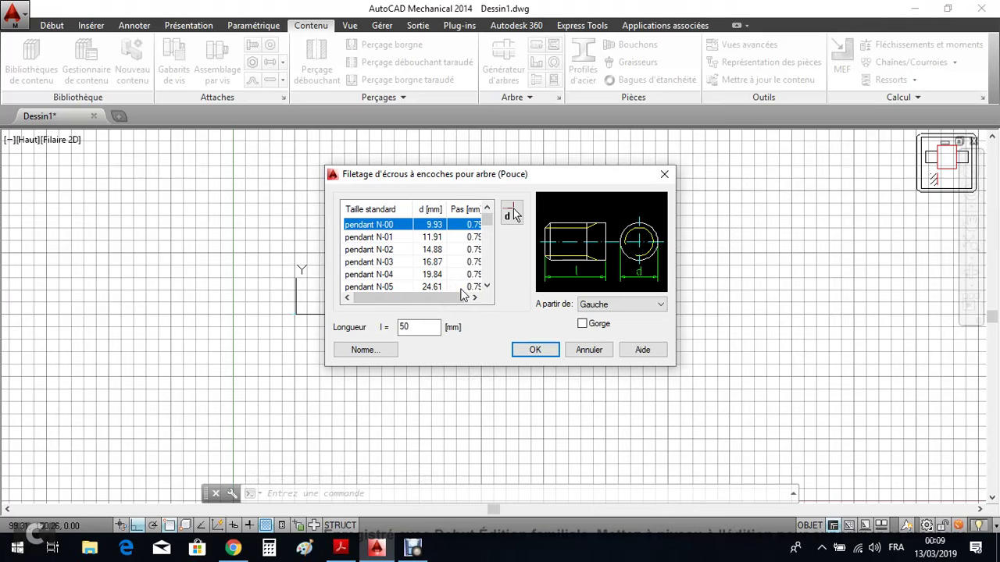
Create the threaded section with size pendant N-05, length 15 mm and the Gorge undercut enabled, and close the shaft generator
click(340, 549)
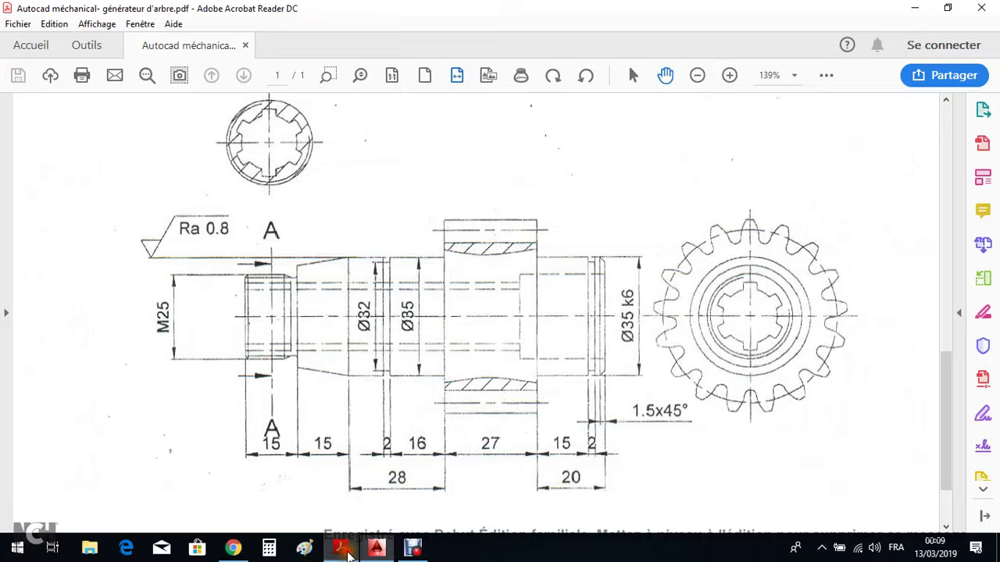
click(388, 553)
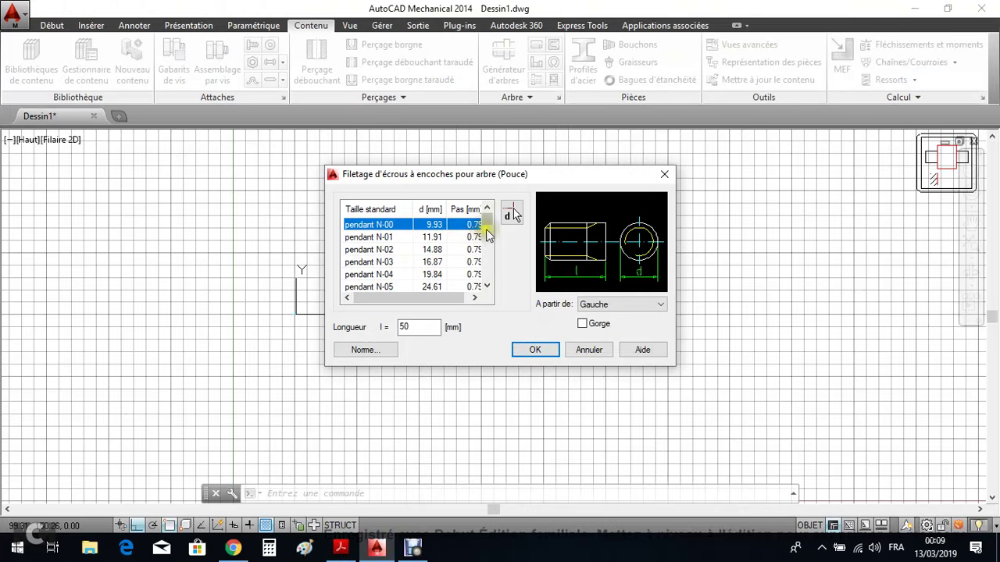
click(439, 288)
click(486, 287)
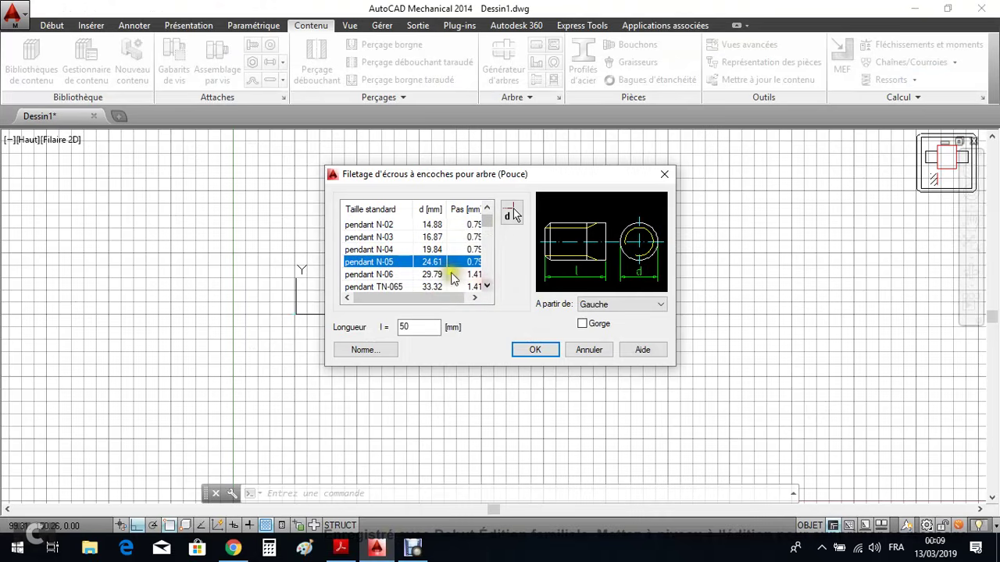
click(407, 327)
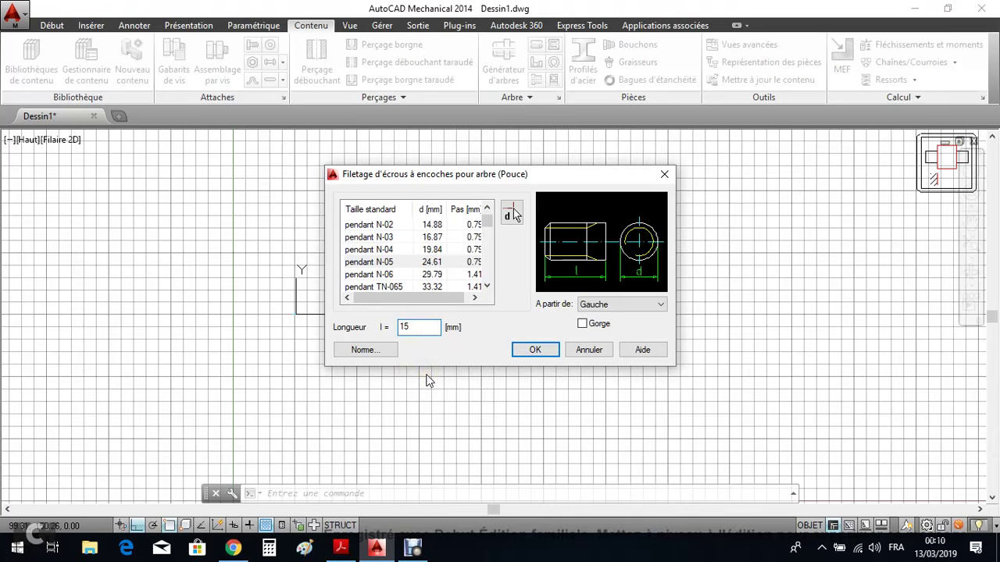
click(584, 325)
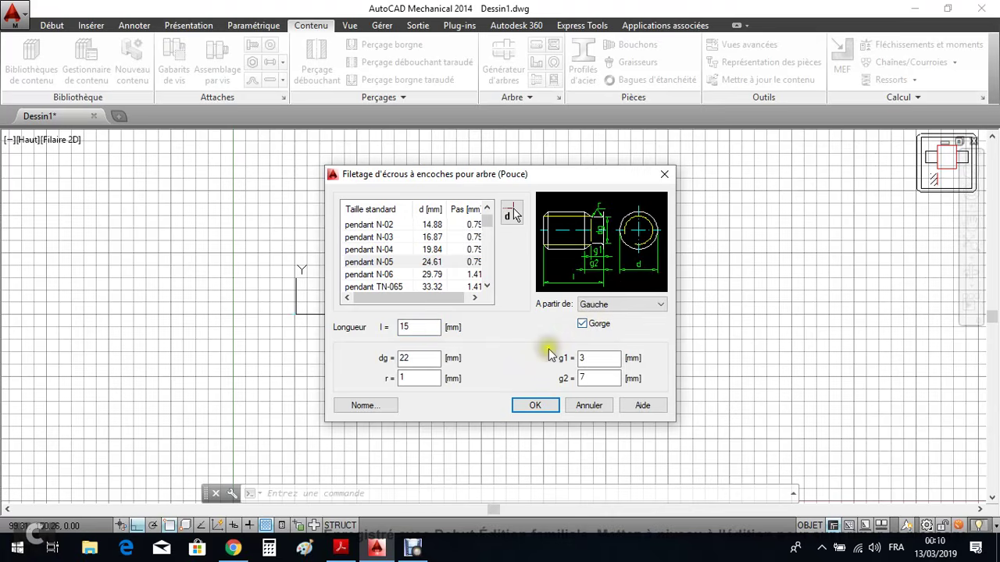
click(537, 406)
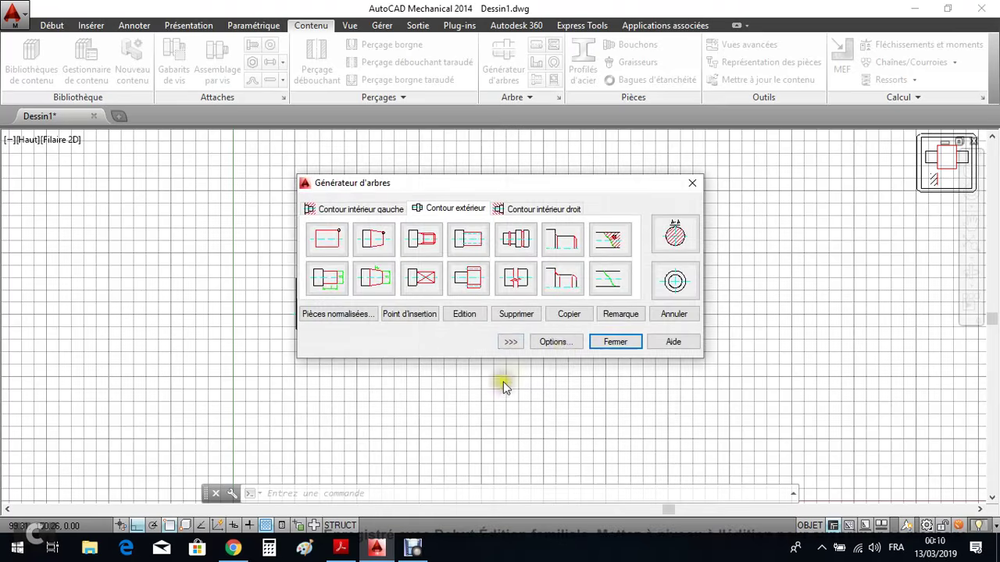
click(625, 342)
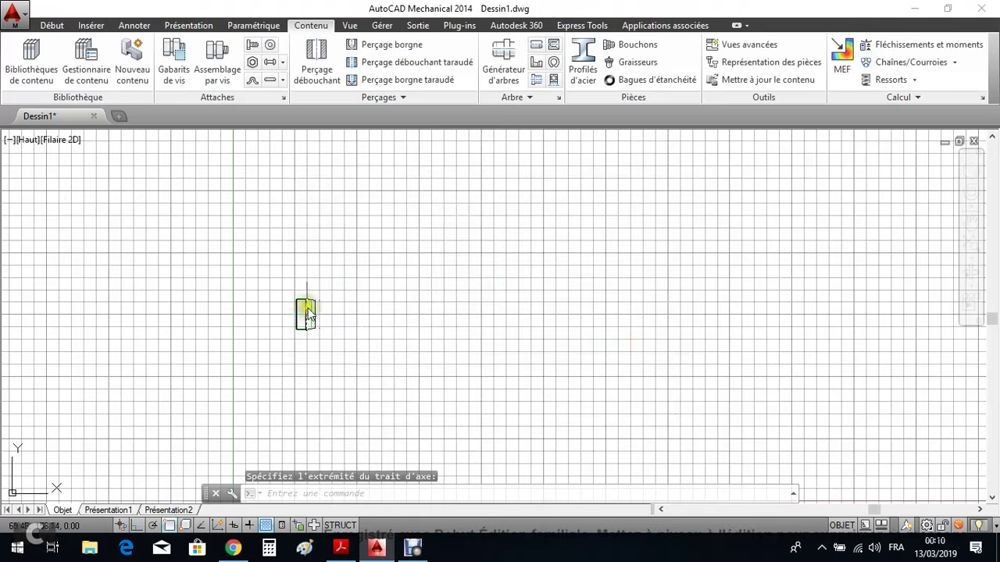
Stretch the free end of the shaft's centreline horizontally well beyond the threaded section, with Ortho on
scroll(306, 312, up, 5)
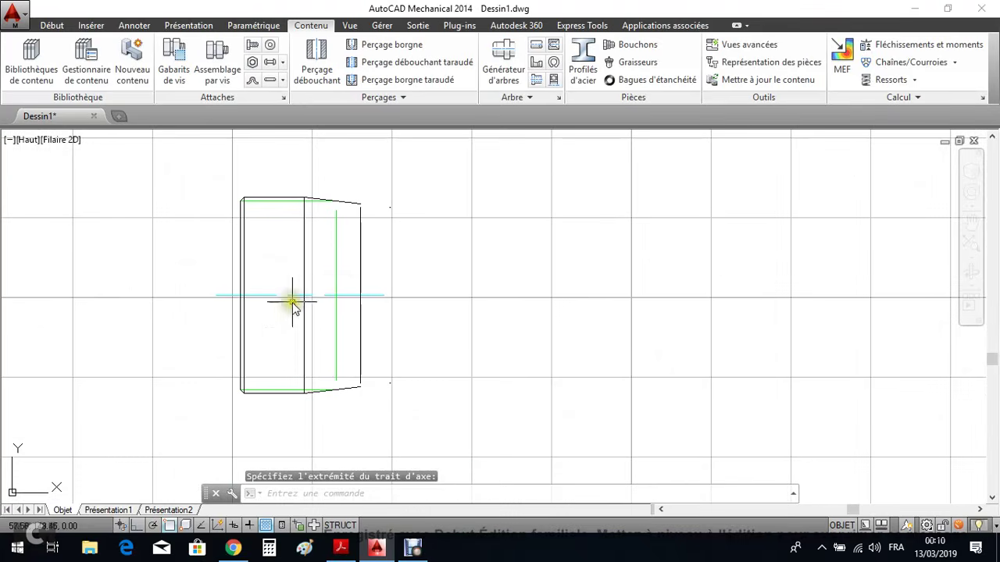
click(371, 296)
click(383, 296)
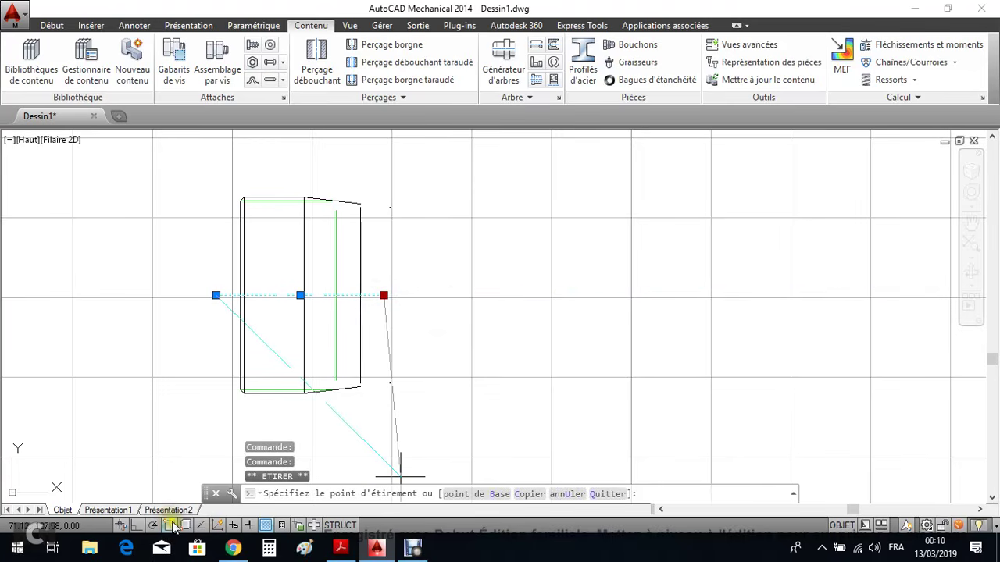
click(141, 526)
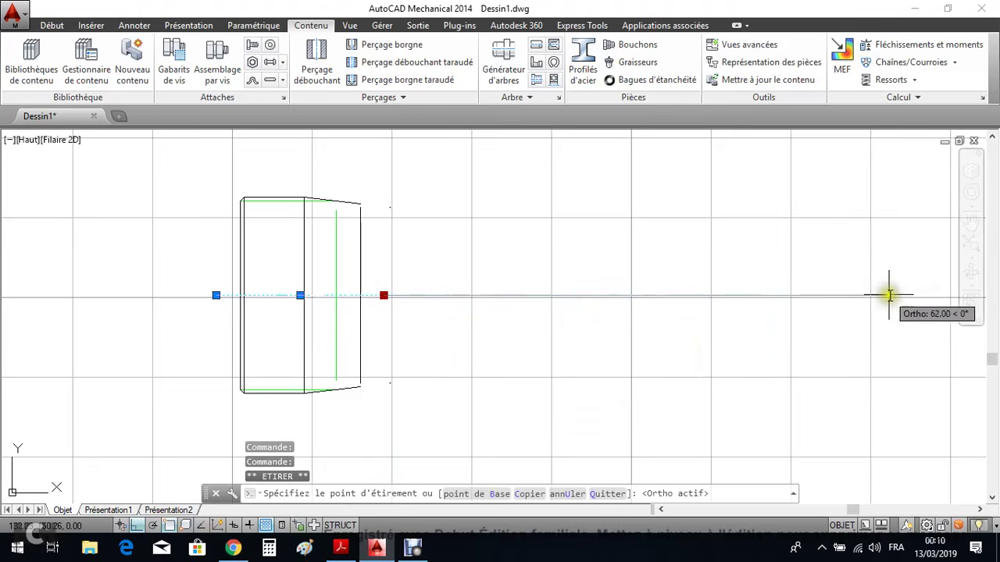
click(922, 293)
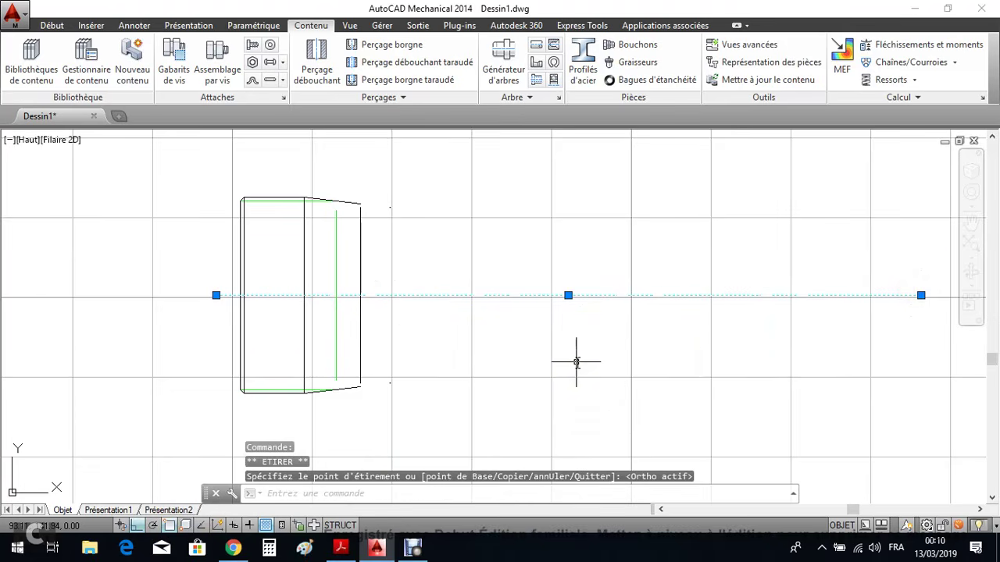
key(Escape)
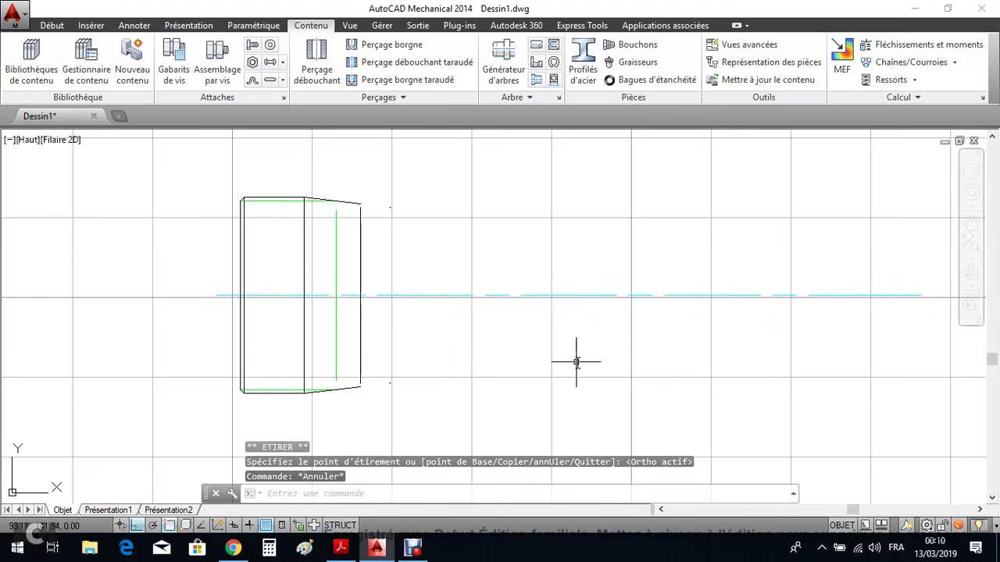
Reopen the shaft generator from the centreline and start a dialog-defined outer cone after the thread, with the d1<d2 orientation
double_click(493, 294)
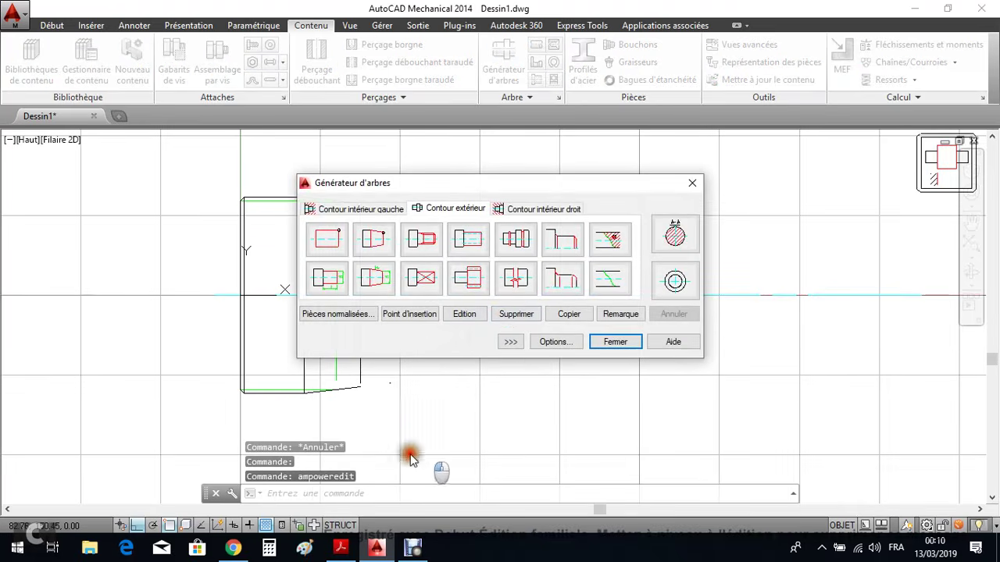
click(340, 547)
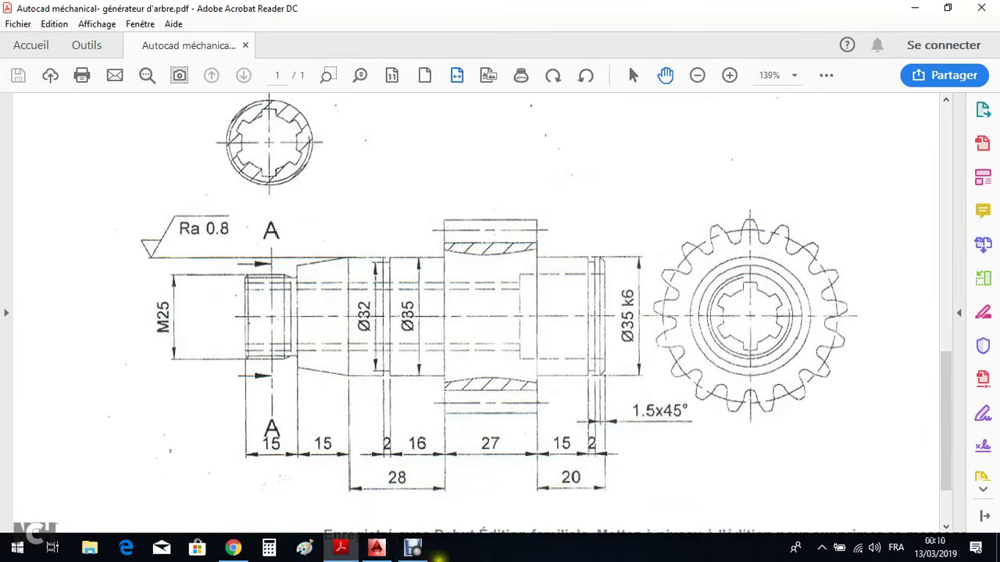
click(377, 548)
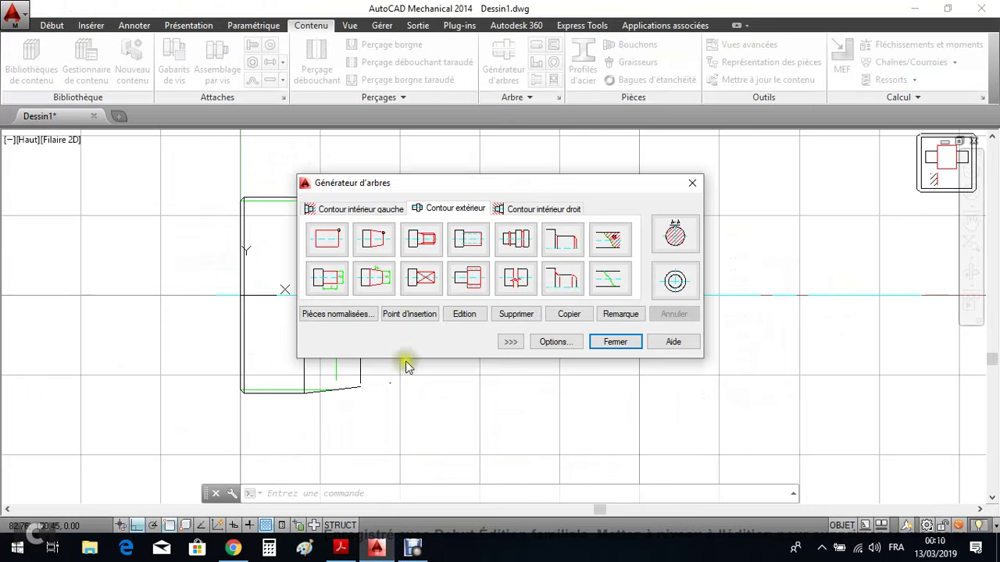
click(383, 293)
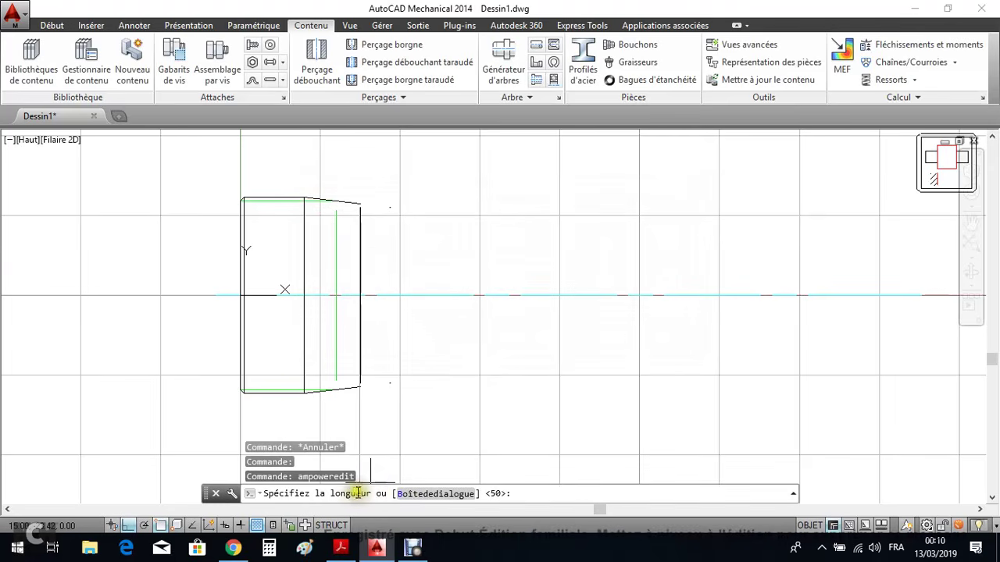
click(418, 496)
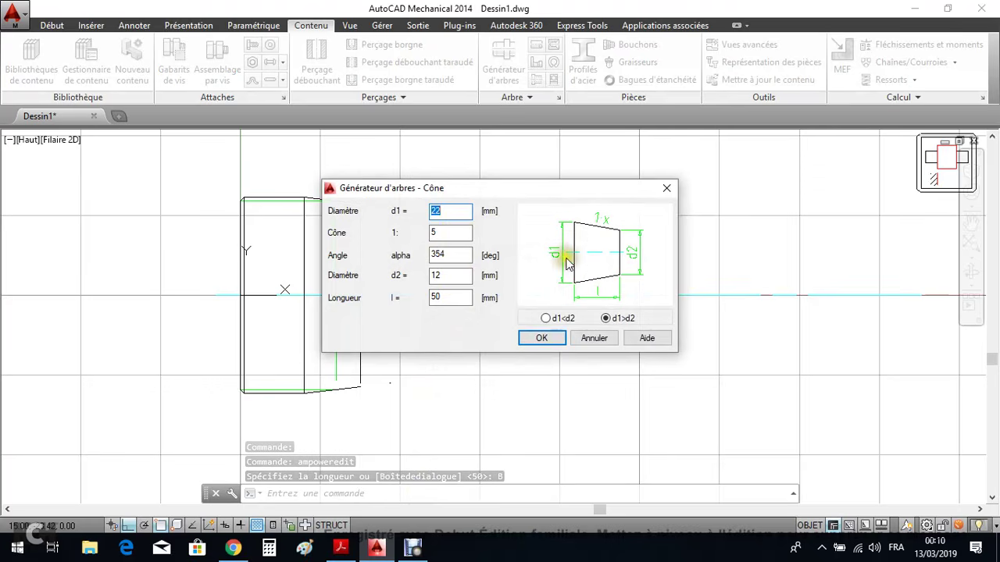
click(545, 319)
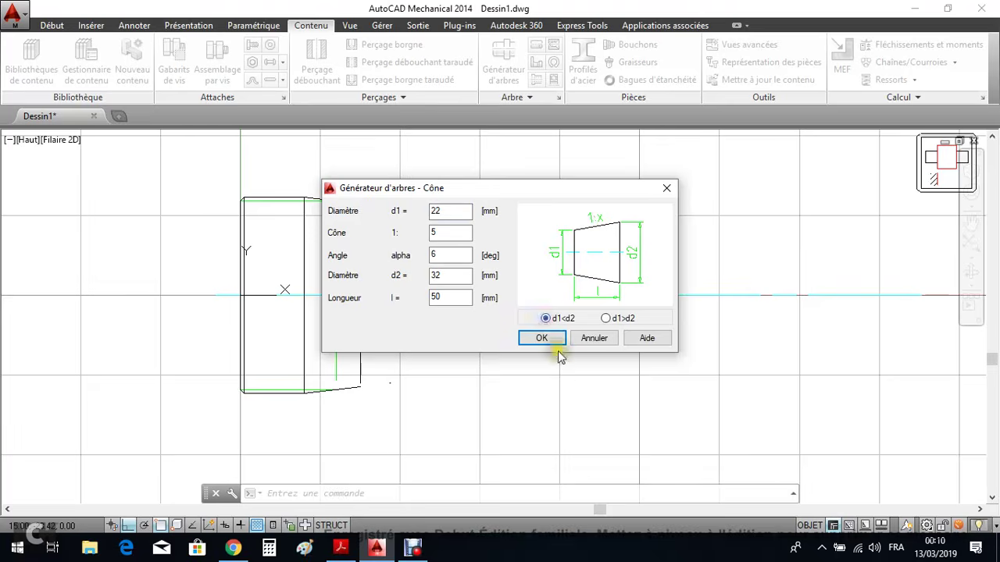
Create the cone from the PDF dimensions with d1 30 mm, d2 35 mm and length 15 mm, and close the shaft generator
click(353, 550)
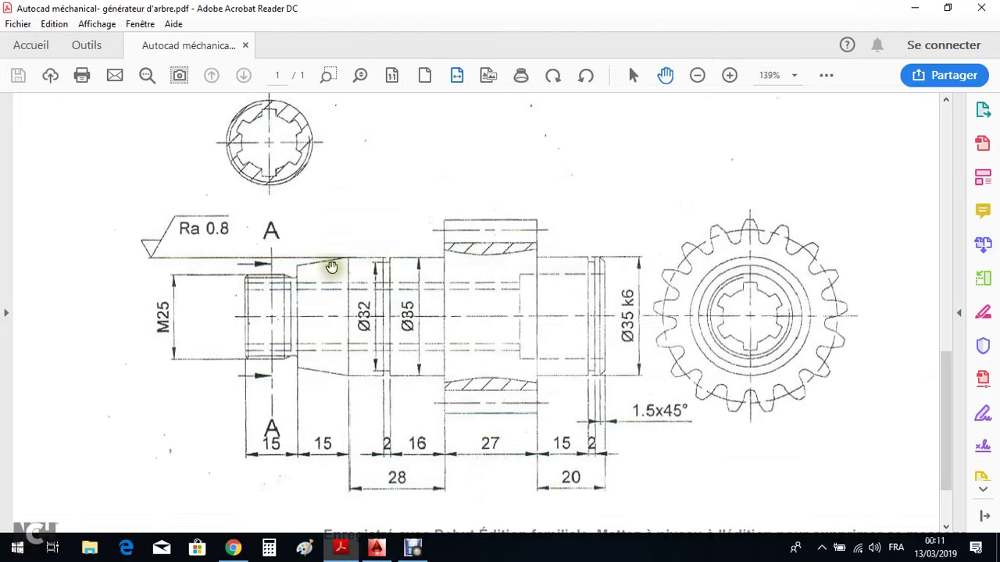
click(376, 548)
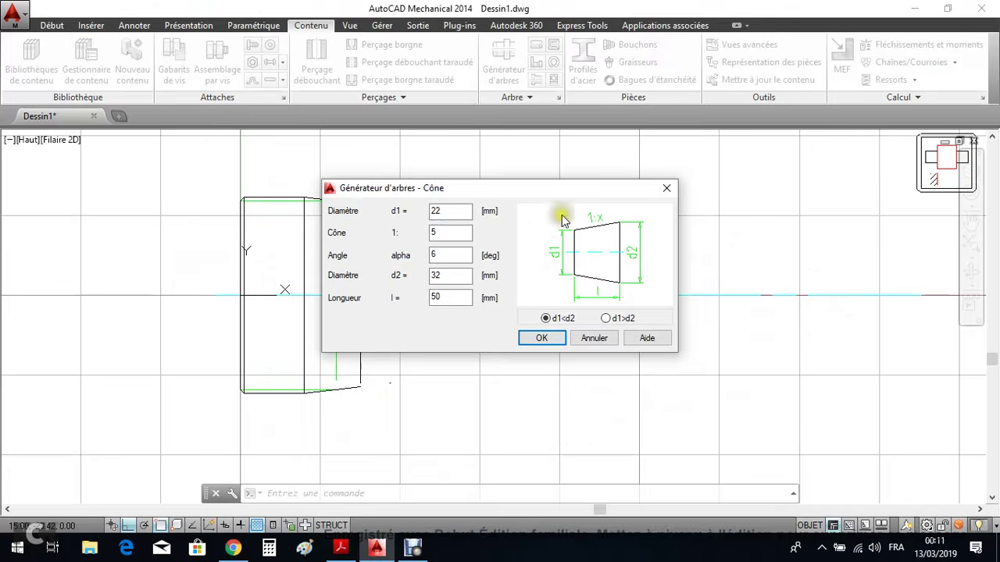
click(341, 548)
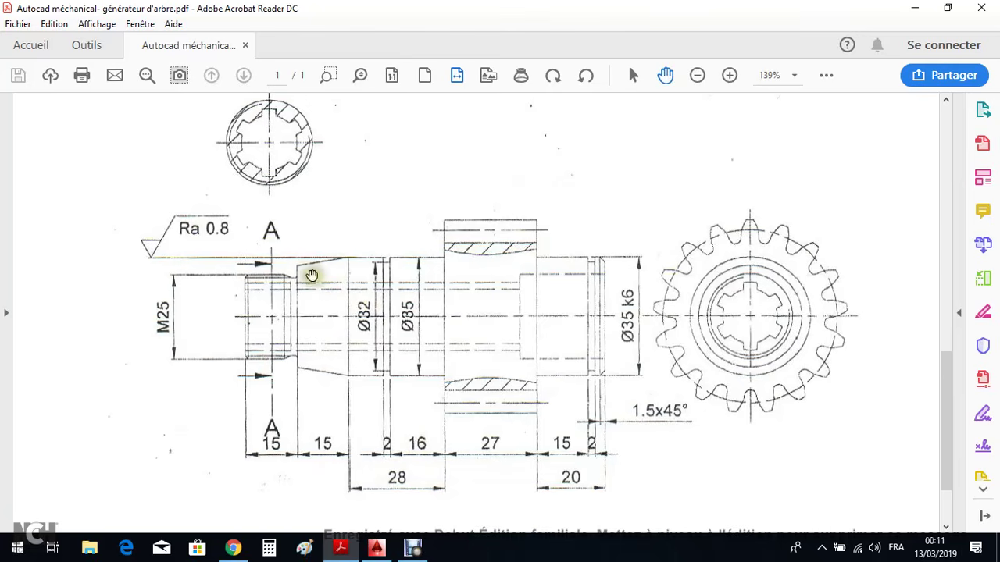
click(376, 548)
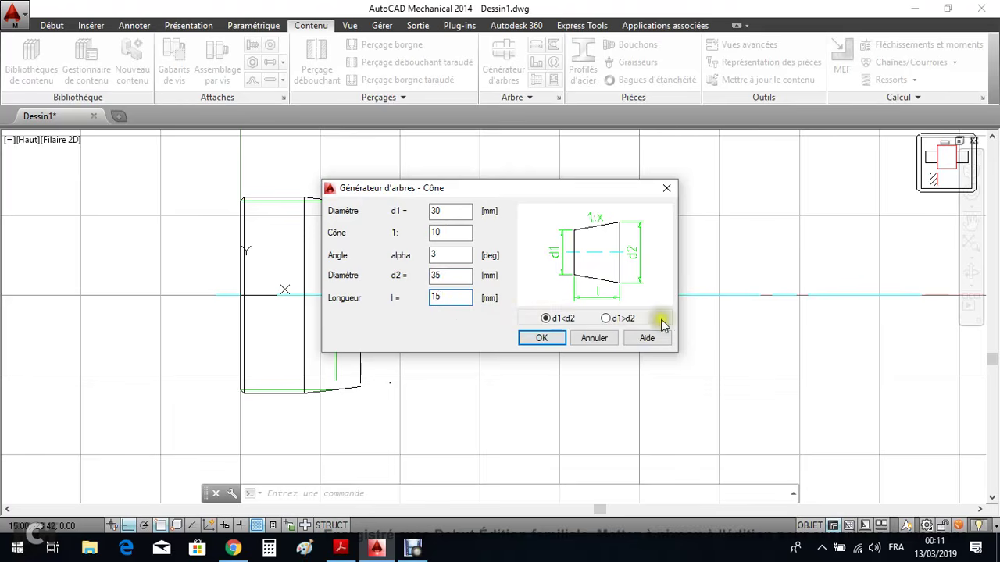
click(542, 338)
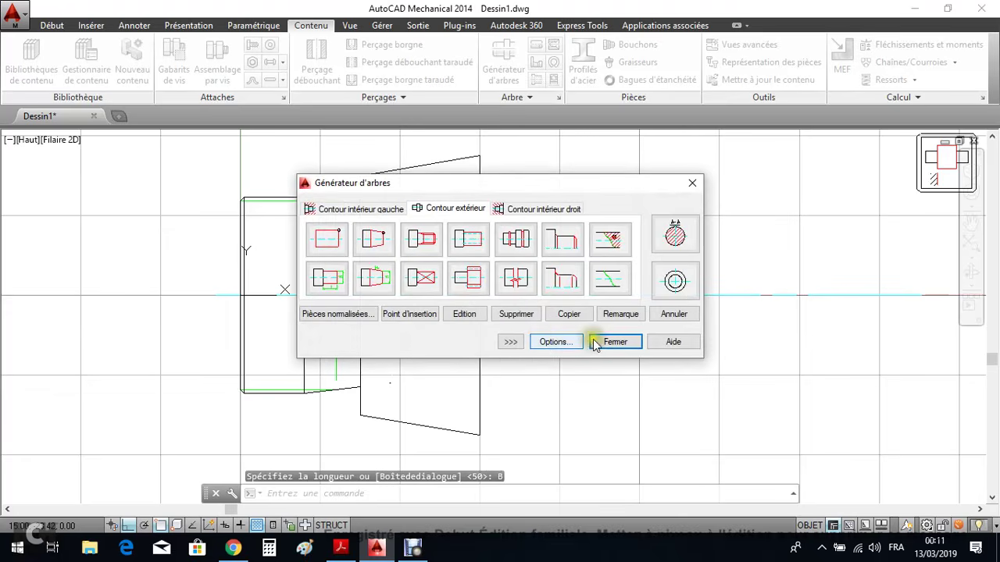
click(595, 343)
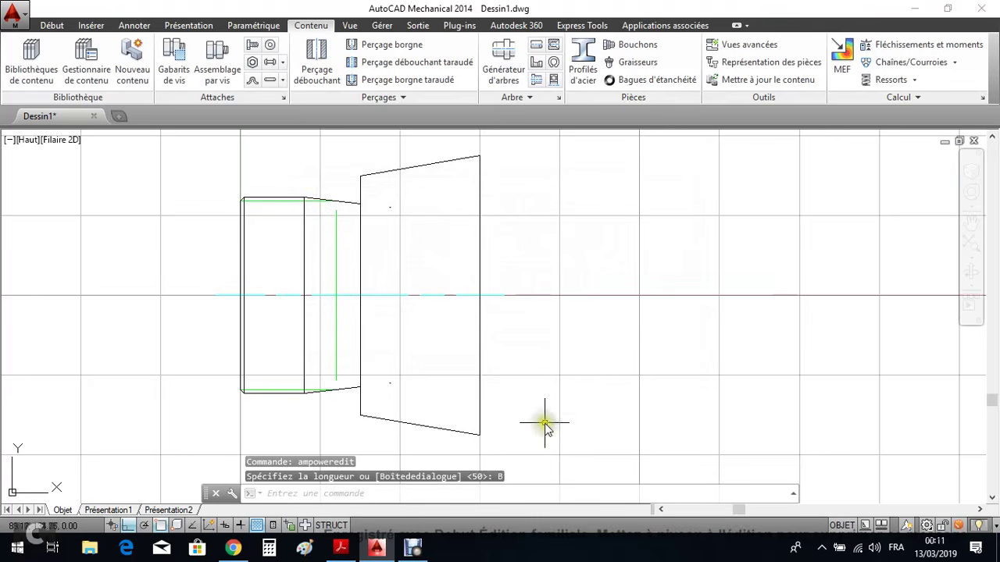
Add an outer cylinder after the cone from the PDF dimensions, length 10 mm and diameter 35 mm, and close the shaft generator
click(349, 551)
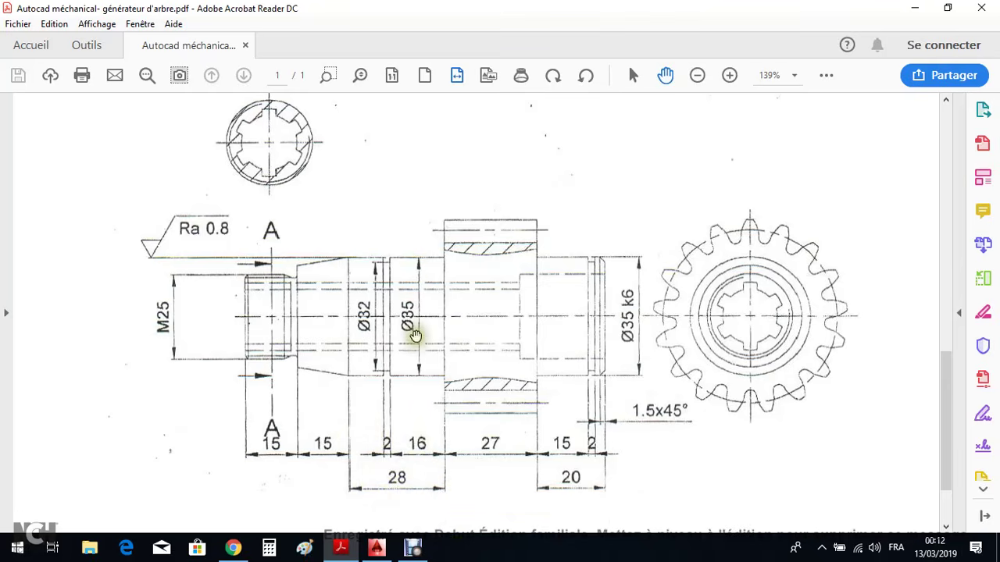
click(378, 548)
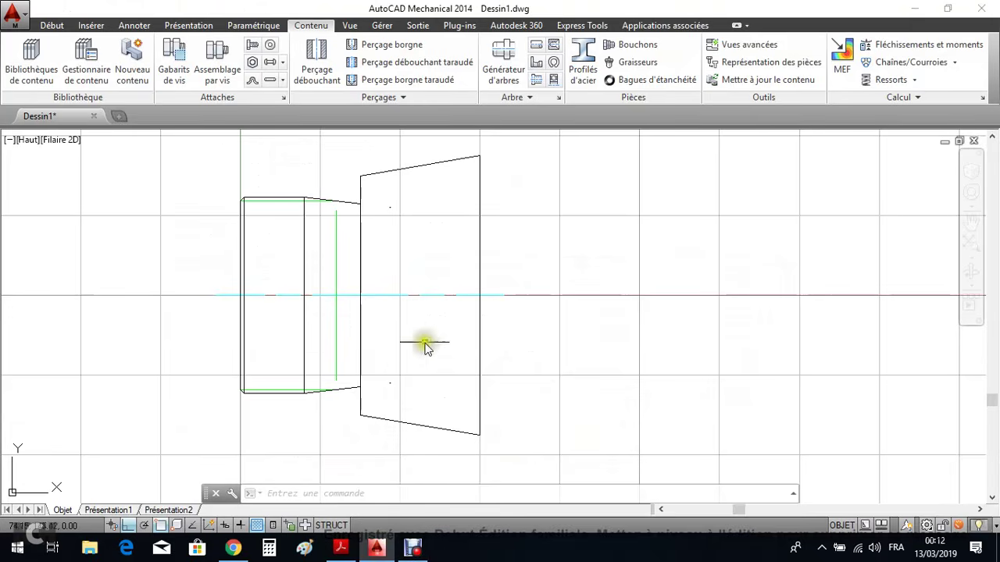
double_click(416, 295)
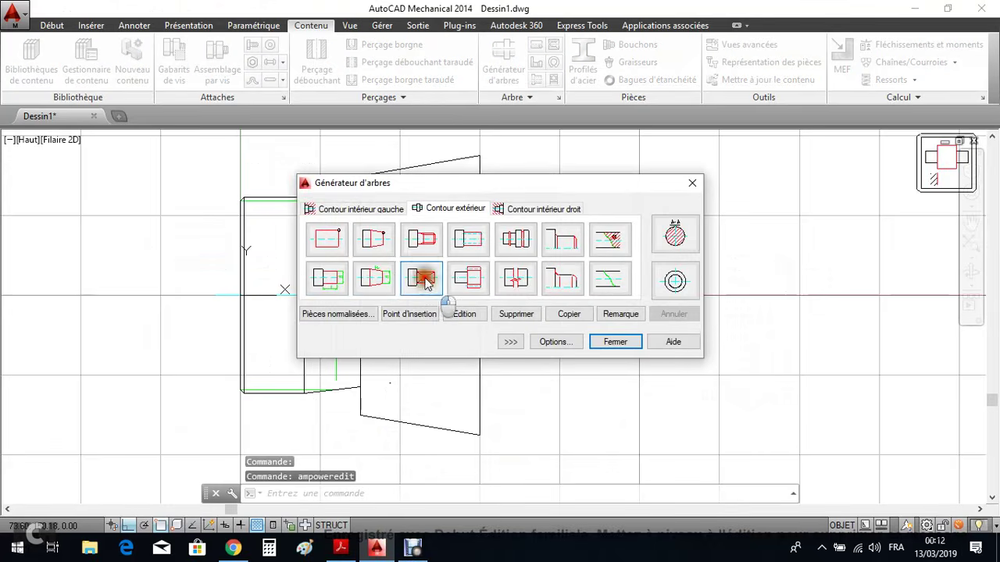
click(330, 280)
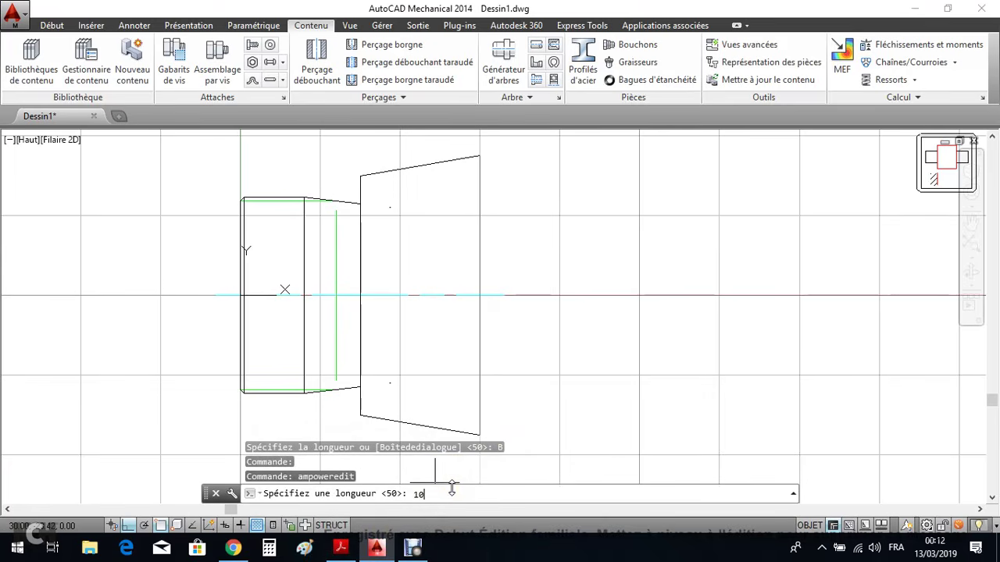
key(Return)
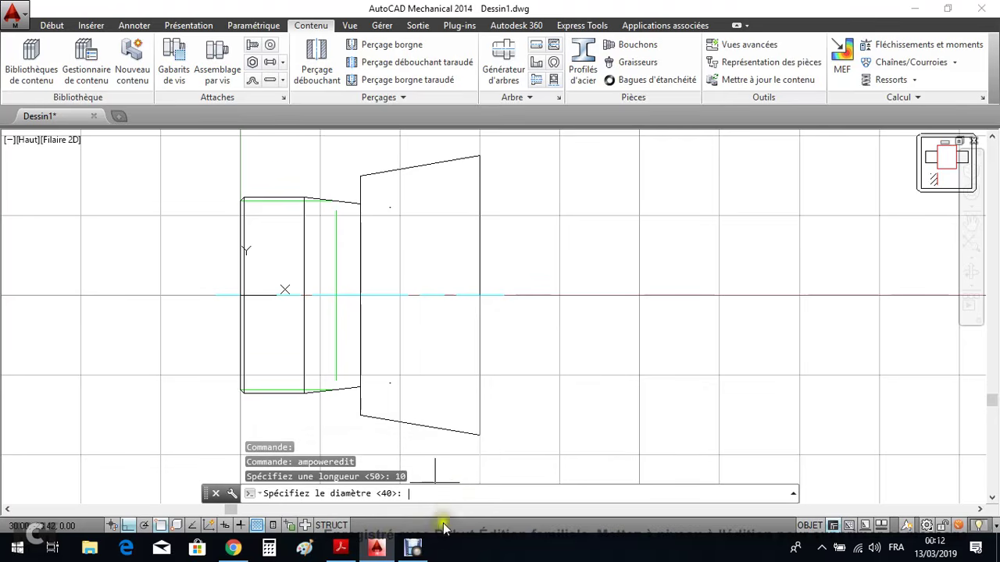
click(382, 549)
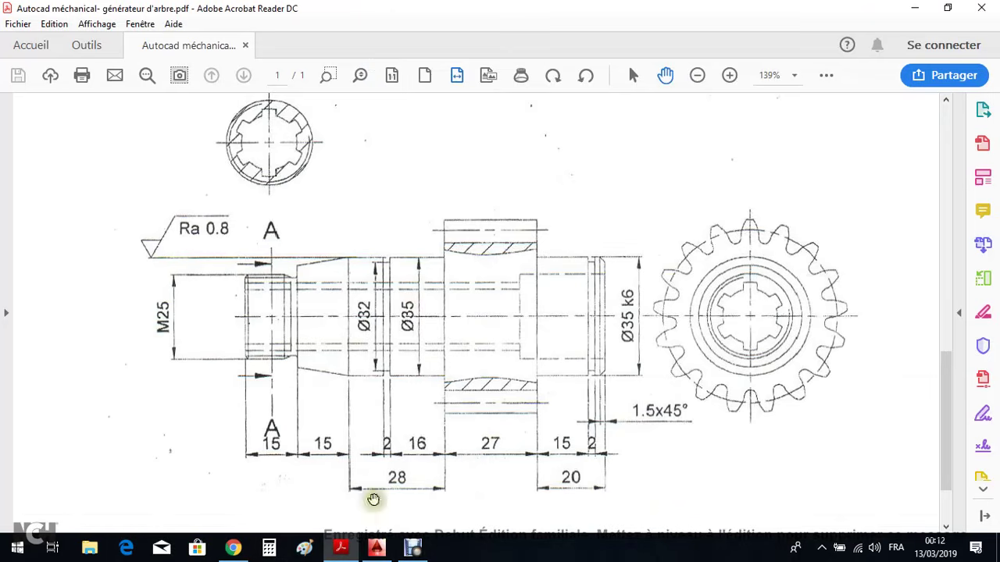
click(375, 549)
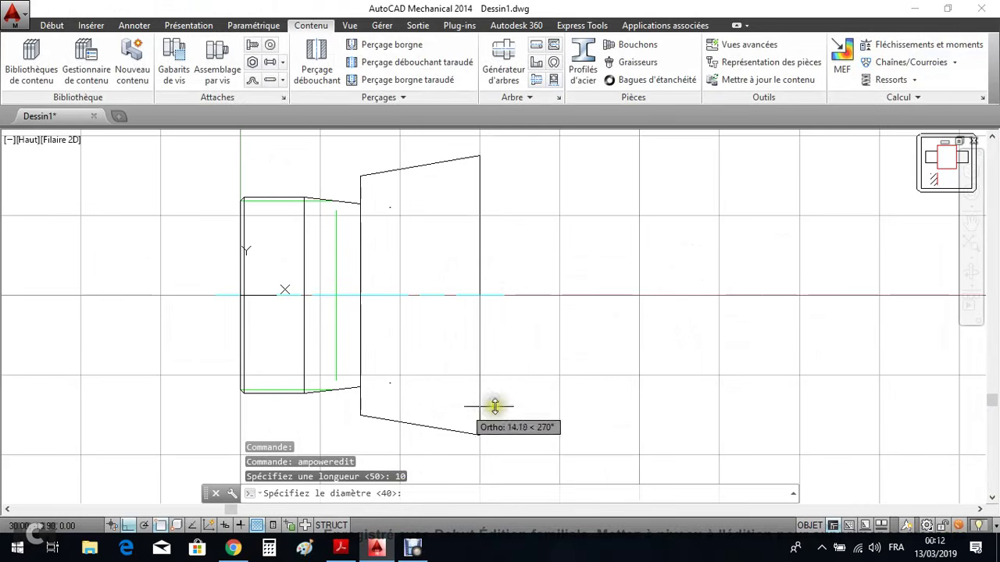
text(3)
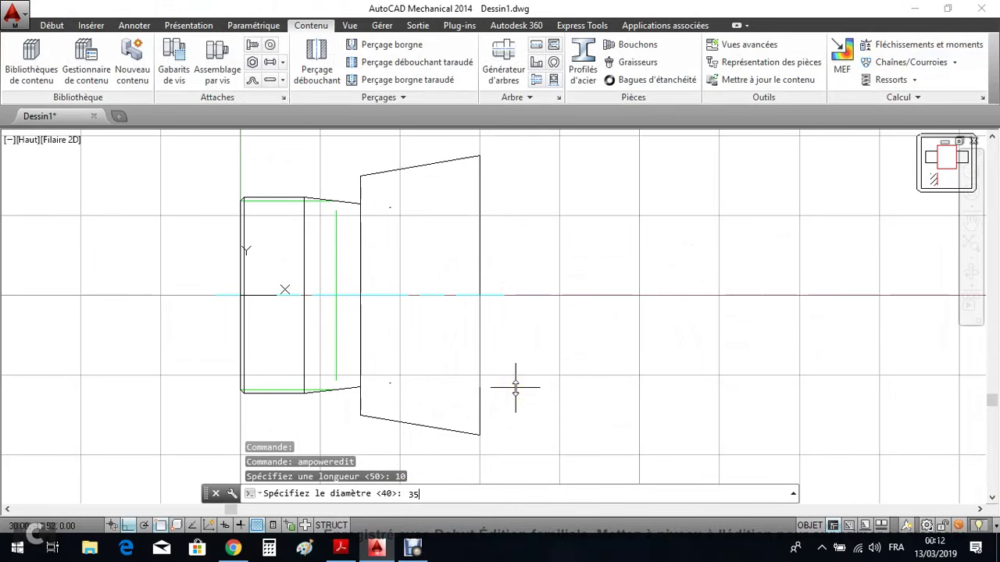
text(5)
key(Return)
click(613, 344)
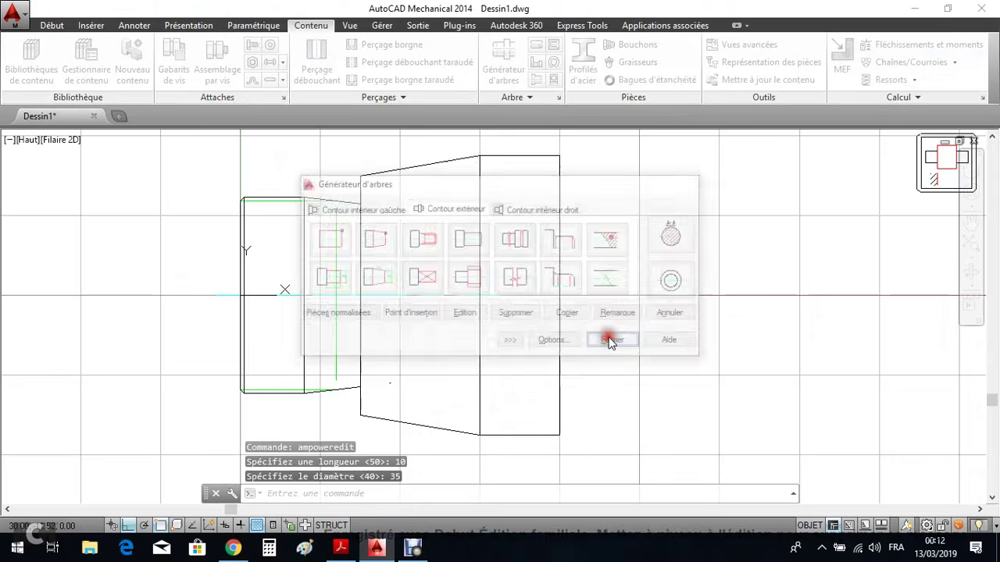
mouse_move(421, 551)
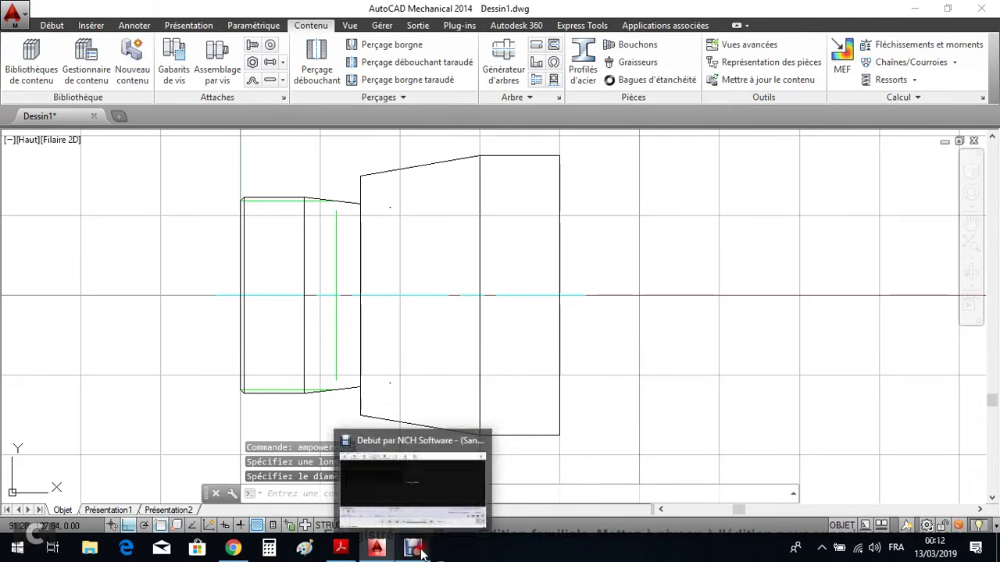
click(453, 504)
click(360, 483)
click(388, 552)
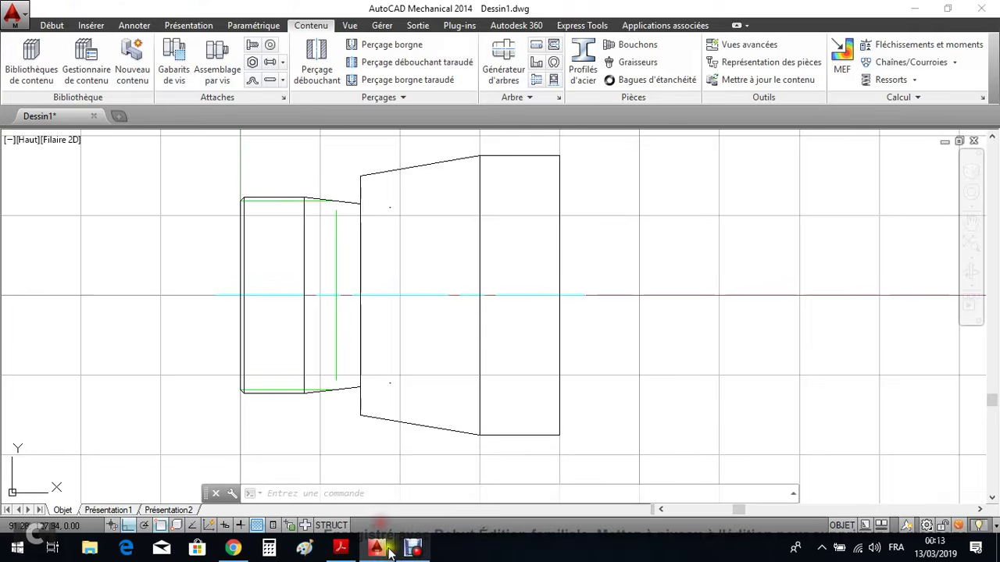
Check the groove dimensions in the PDF, reopen the shaft generator and add a groove cylinder of length 2 mm and diameter 32 mm
click(341, 548)
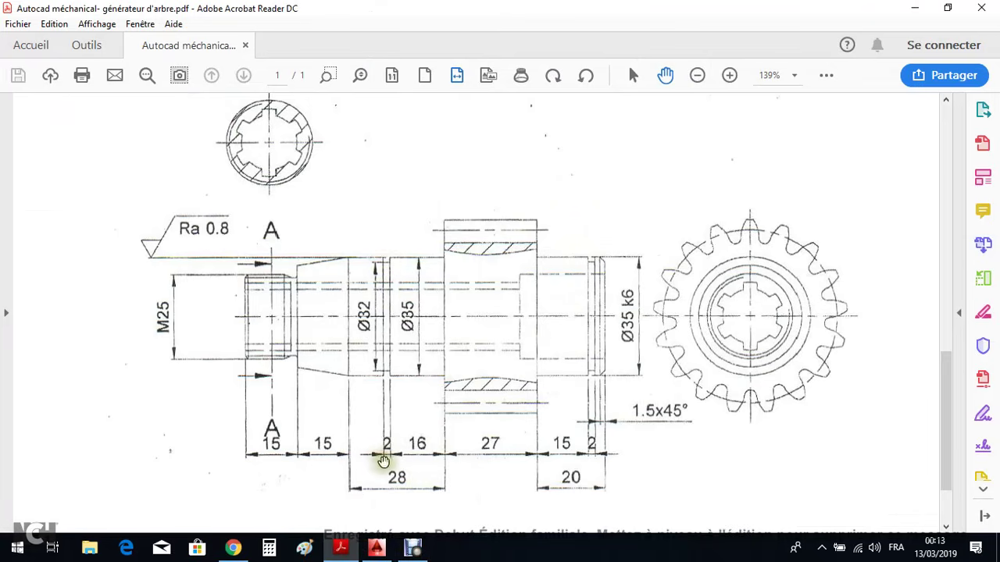
click(377, 549)
double_click(390, 293)
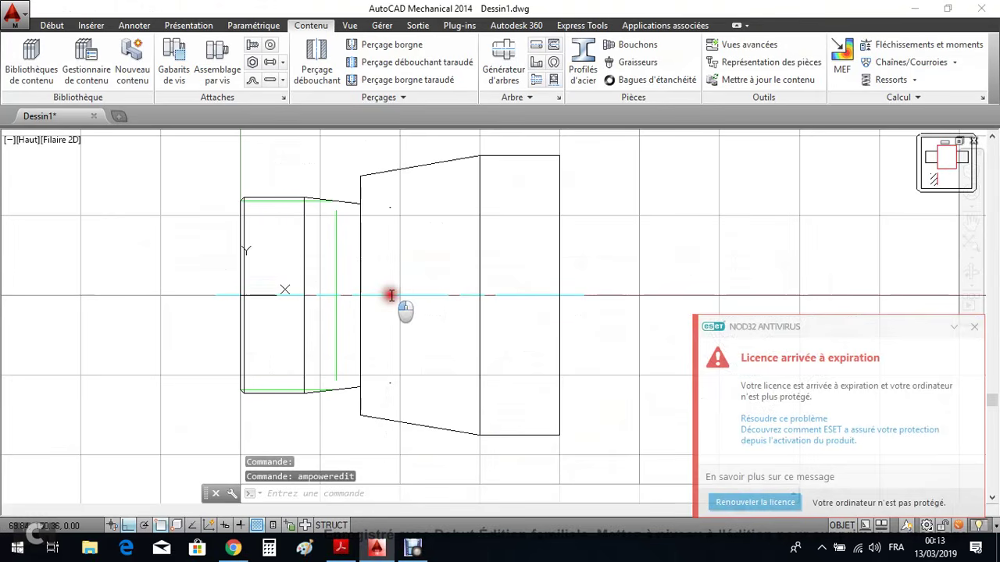
click(344, 287)
text(35)
key(Return)
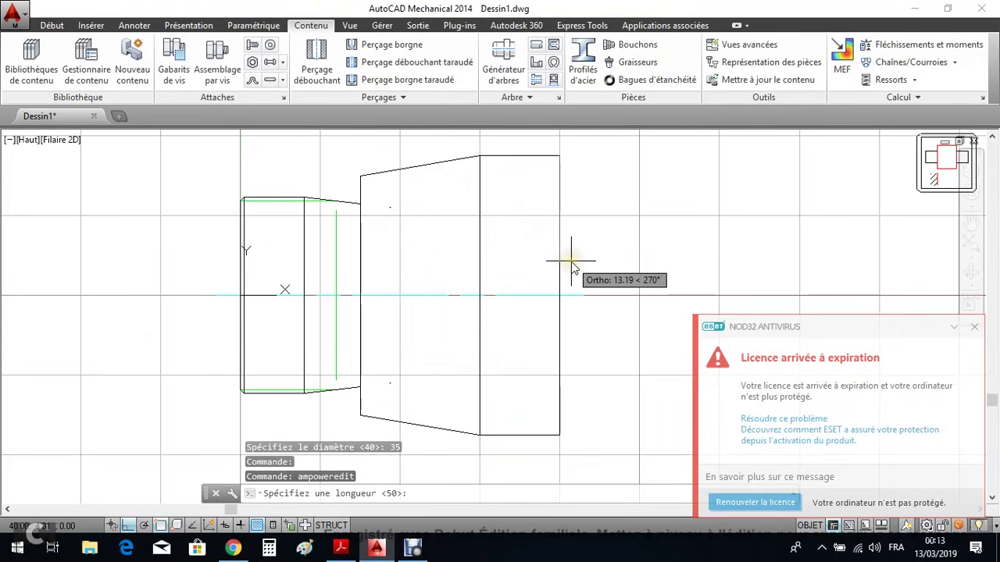
text(2)
key(Return)
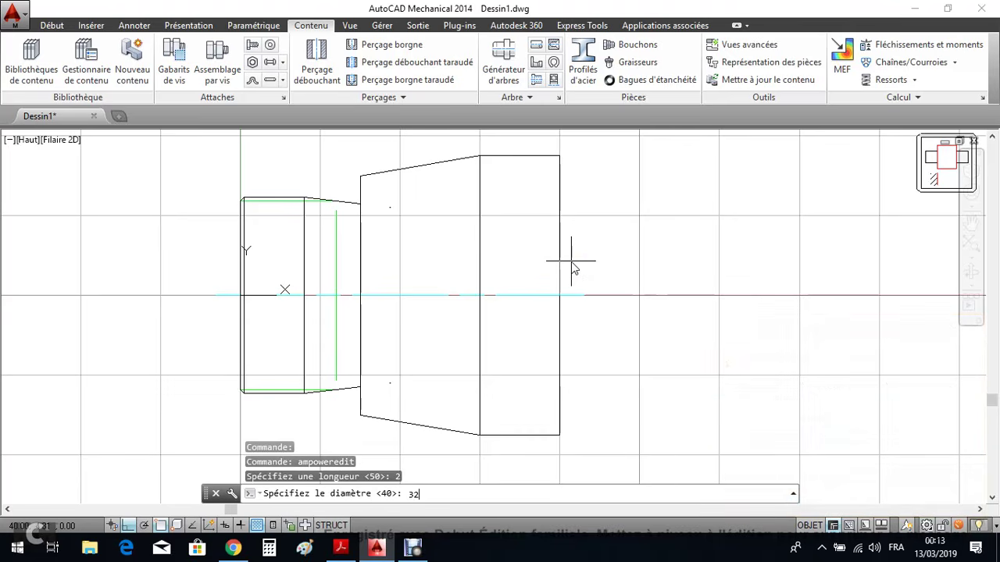
key(Return)
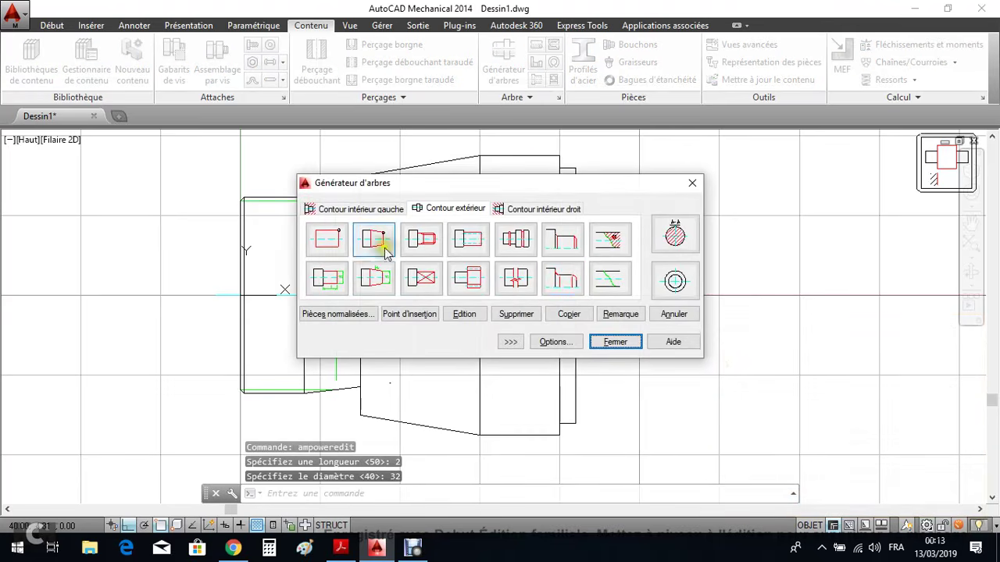
Add the outer cylinder following the groove from the PDF dimensions, with length 16 mm and diameter 35 mm
click(320, 275)
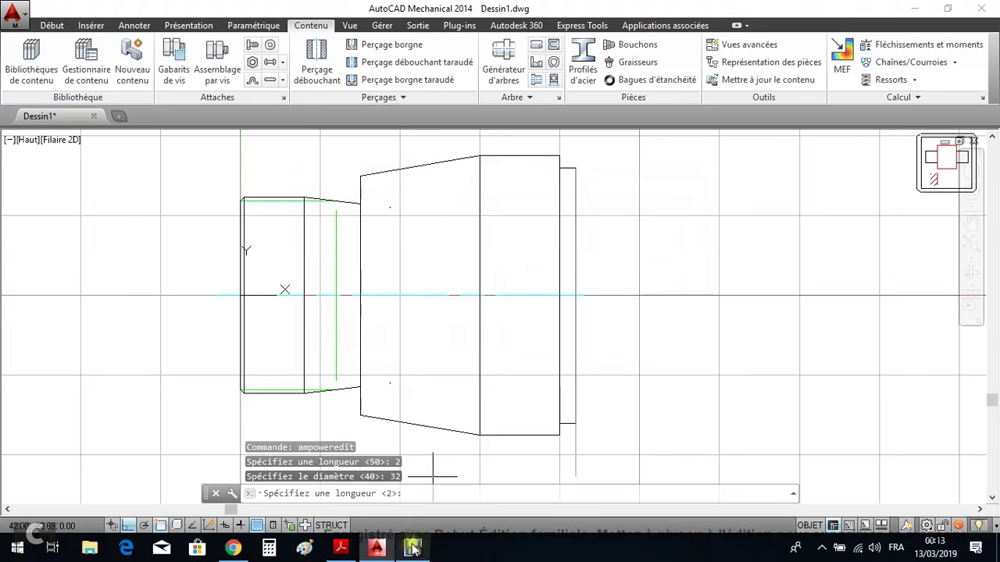
click(340, 548)
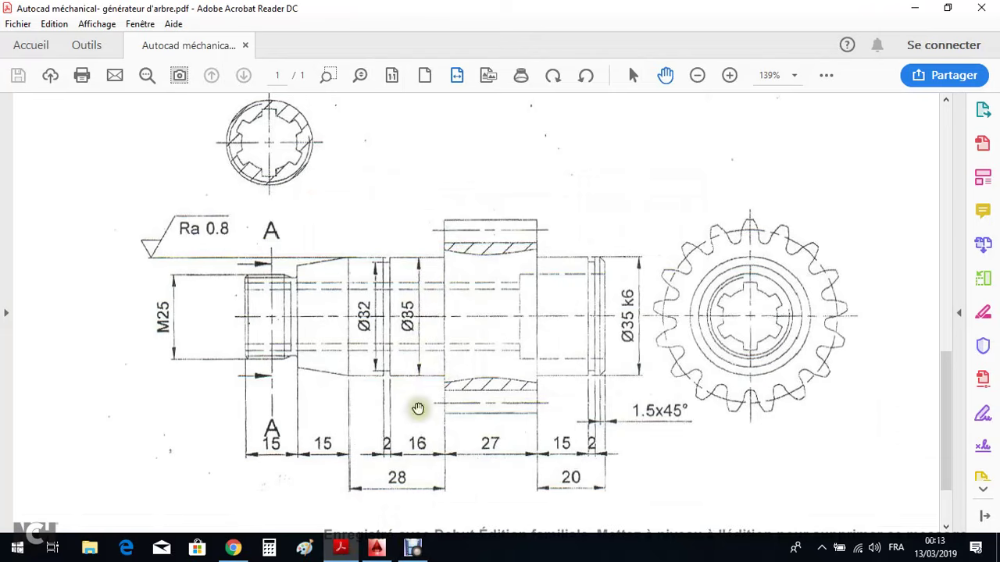
click(377, 547)
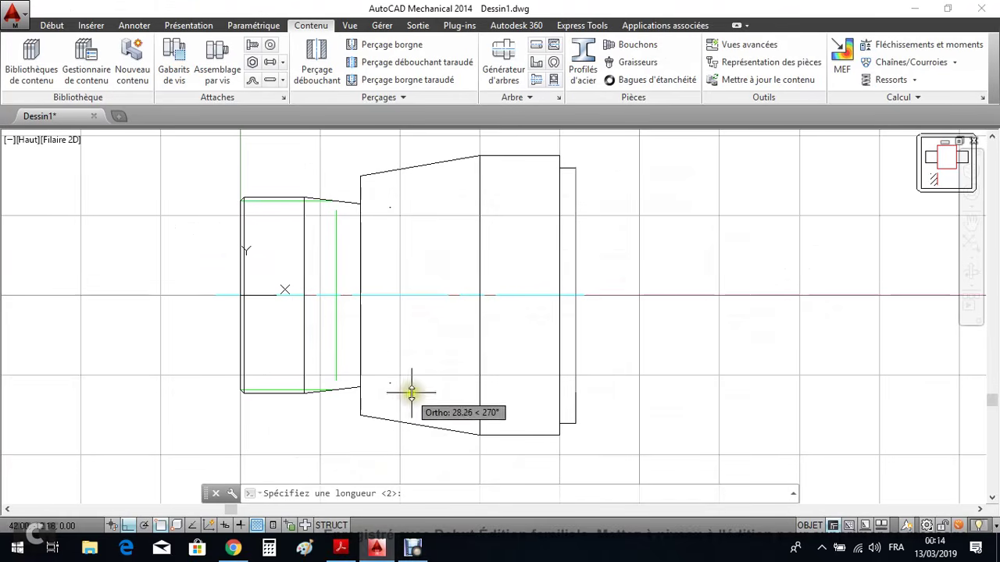
text(1)
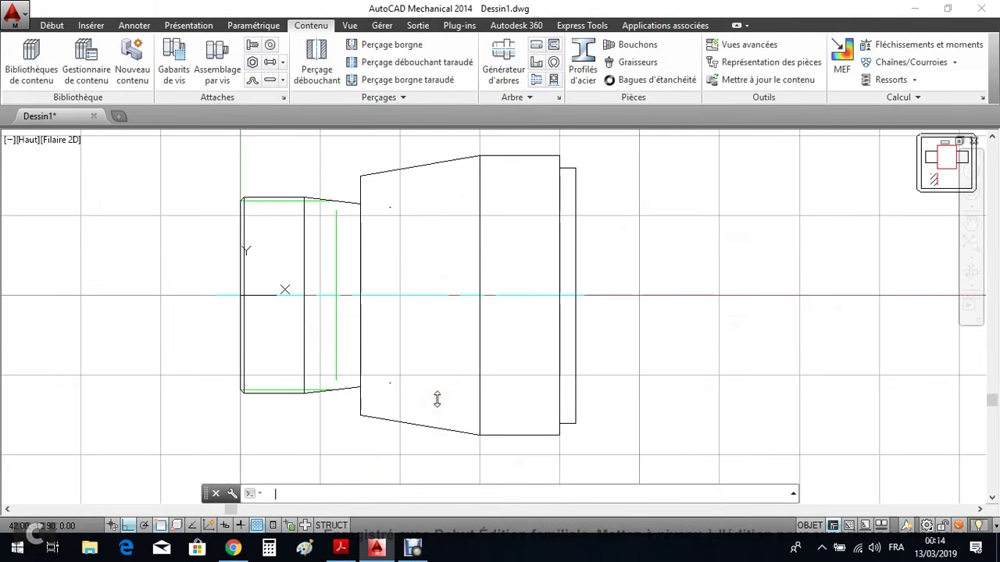
text(35)
key(Return)
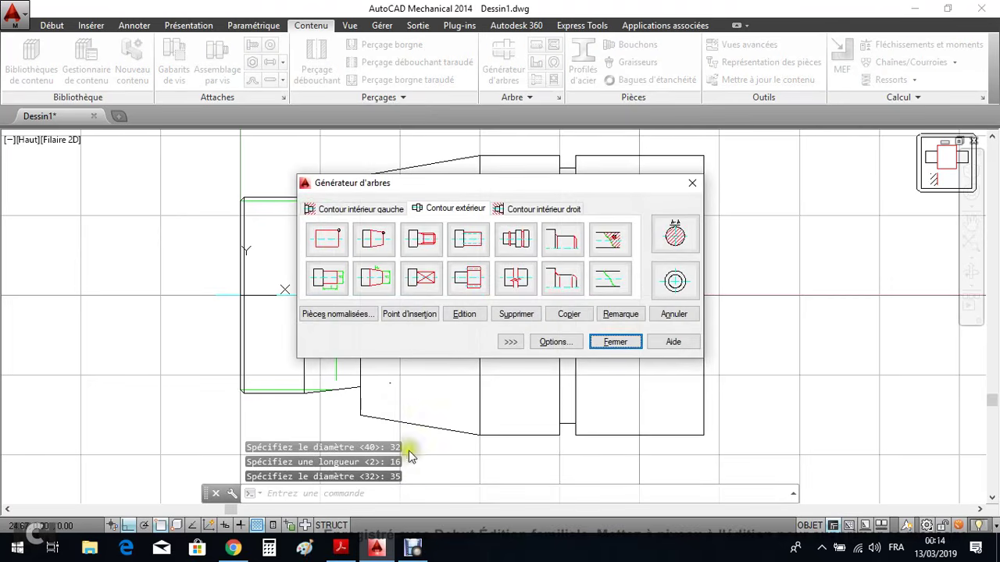
Add a DIN gear at the shaft's free end with module 3 mm, 17 teeth and length 27 mm, and close the shaft generator
click(408, 551)
click(339, 492)
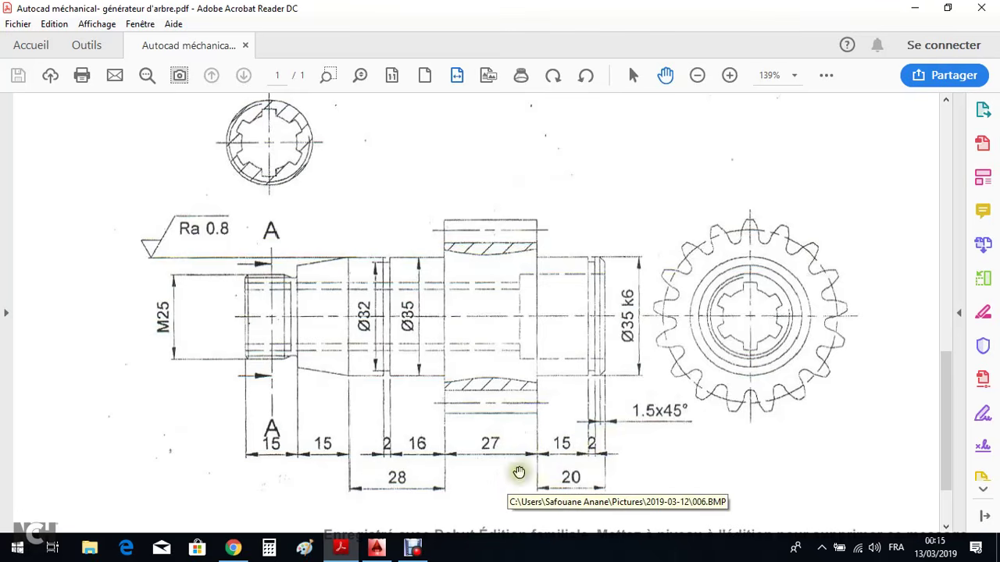
click(377, 548)
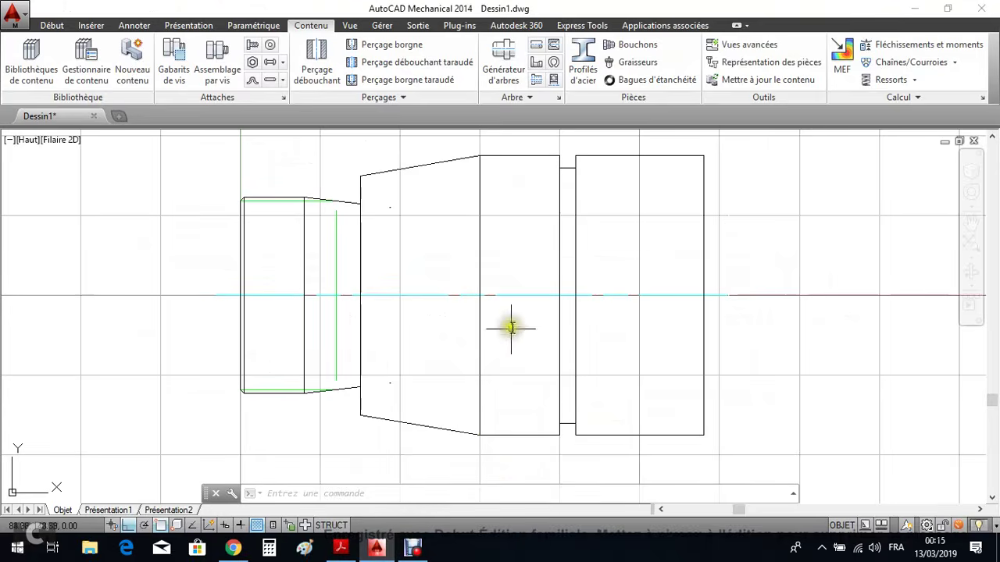
double_click(515, 297)
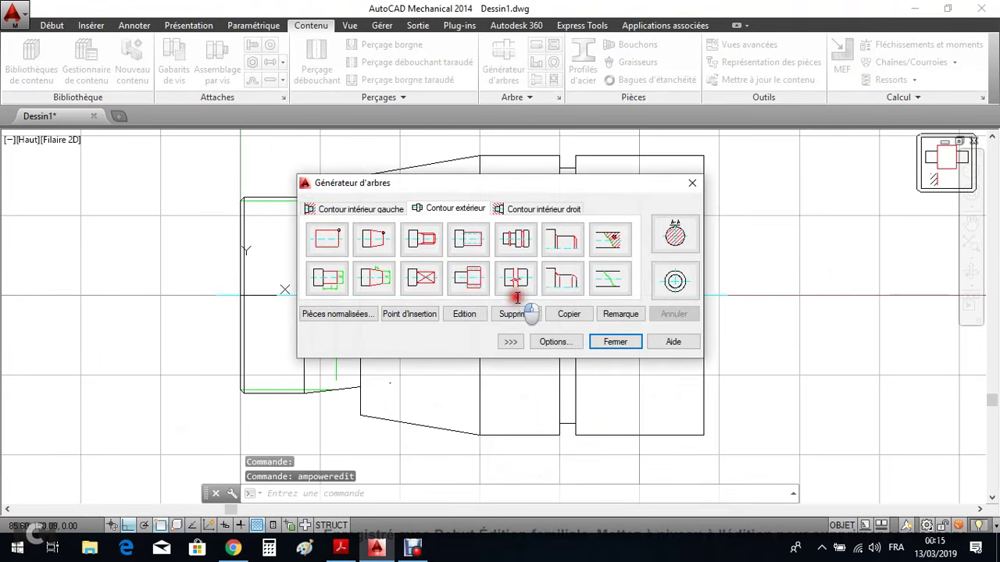
click(472, 280)
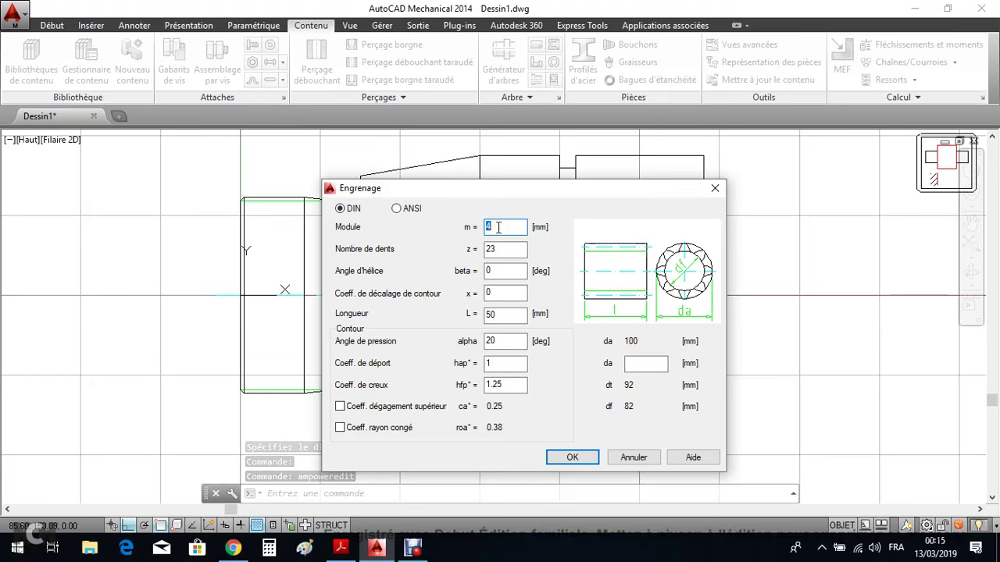
text(3)
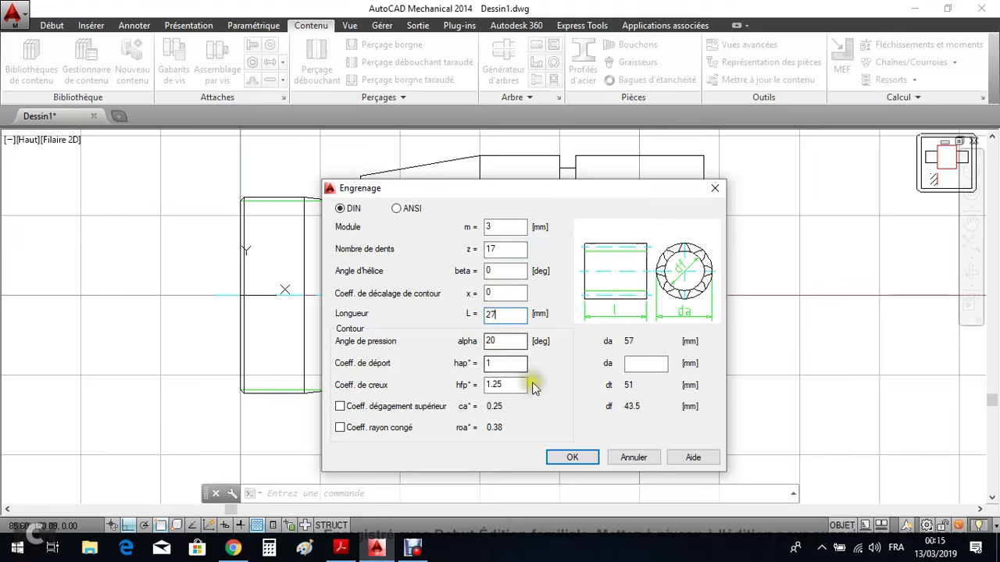
click(573, 457)
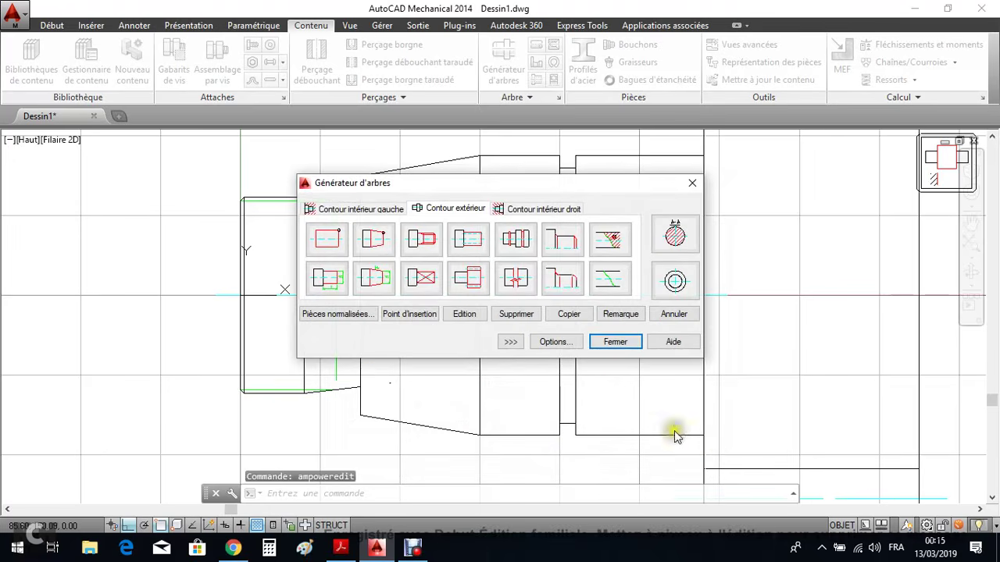
click(614, 342)
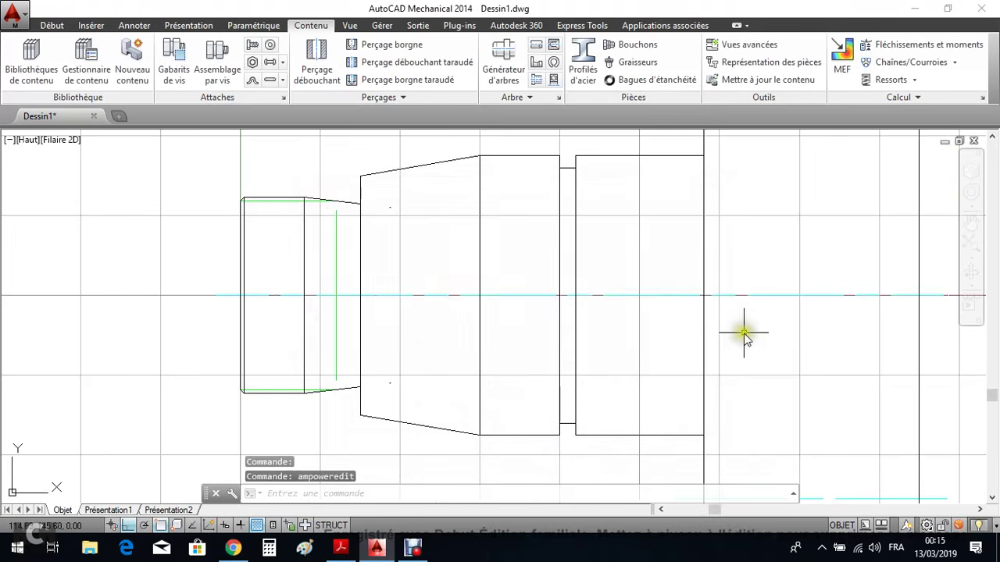
Check the PDF dimensions, reopen the shaft generator and add an outer cylinder after the gear, length 15 mm and diameter 35 mm
scroll(743, 331, up, 2)
scroll(746, 334, down, 5)
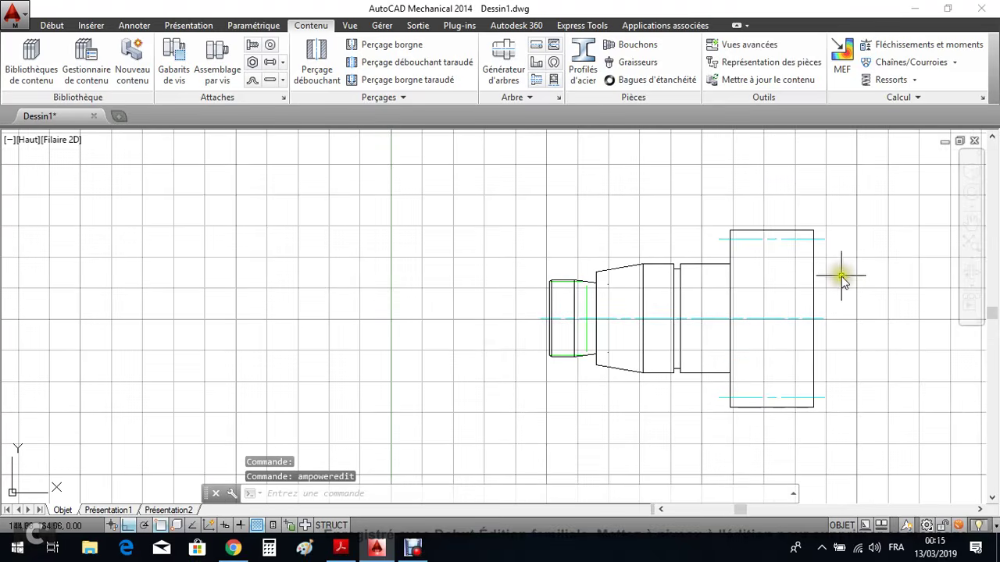
scroll(819, 309, up, 2)
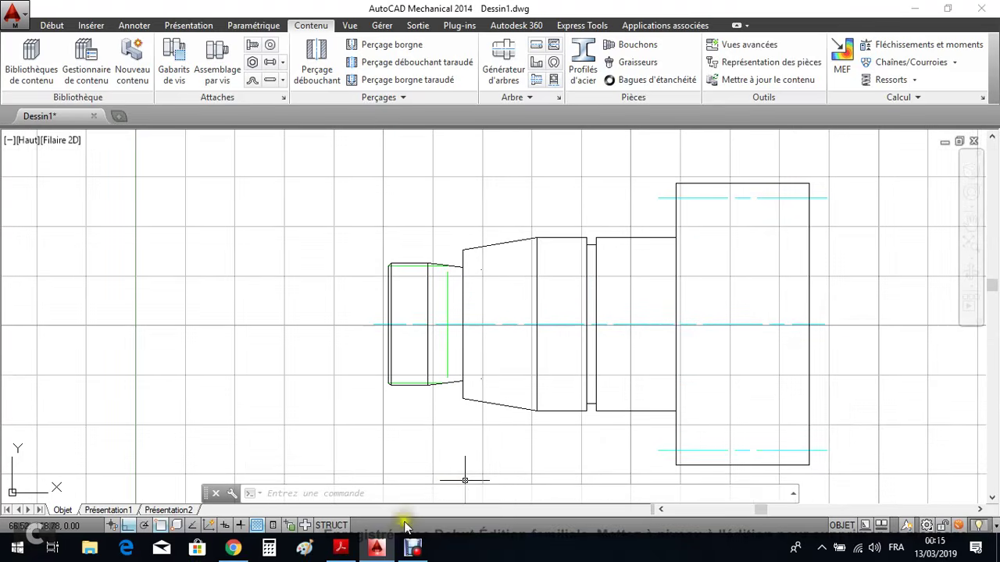
click(412, 547)
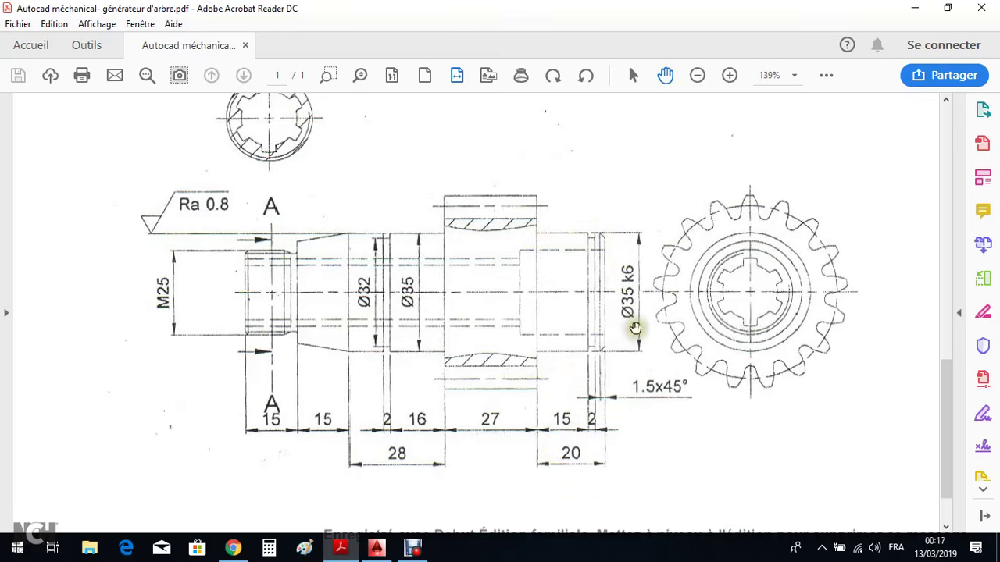
click(379, 551)
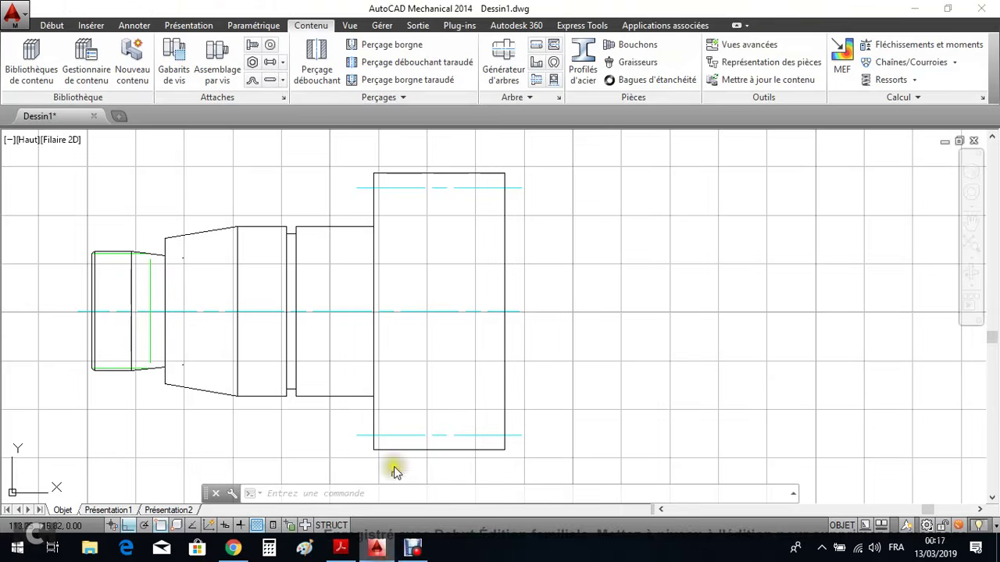
double_click(434, 313)
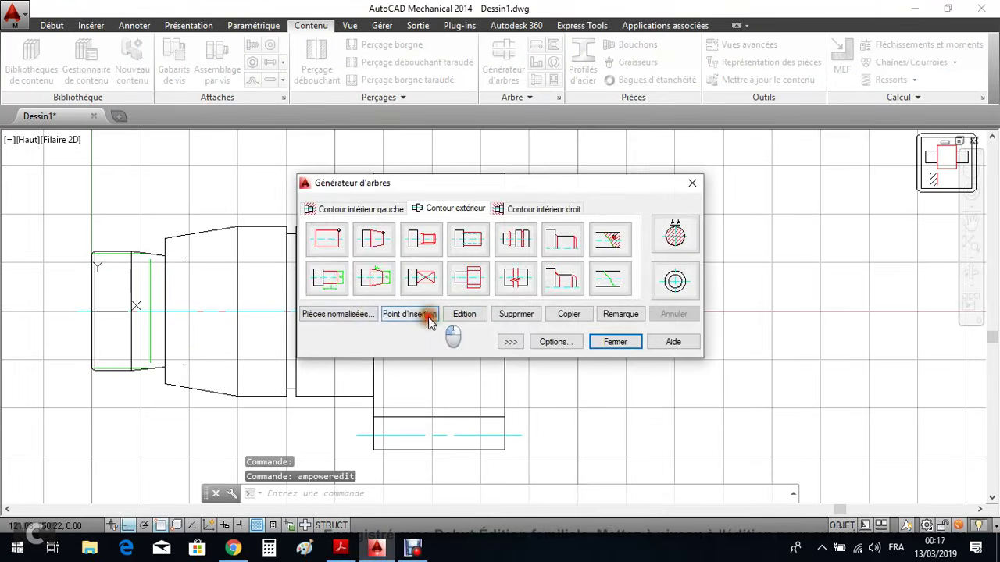
click(330, 278)
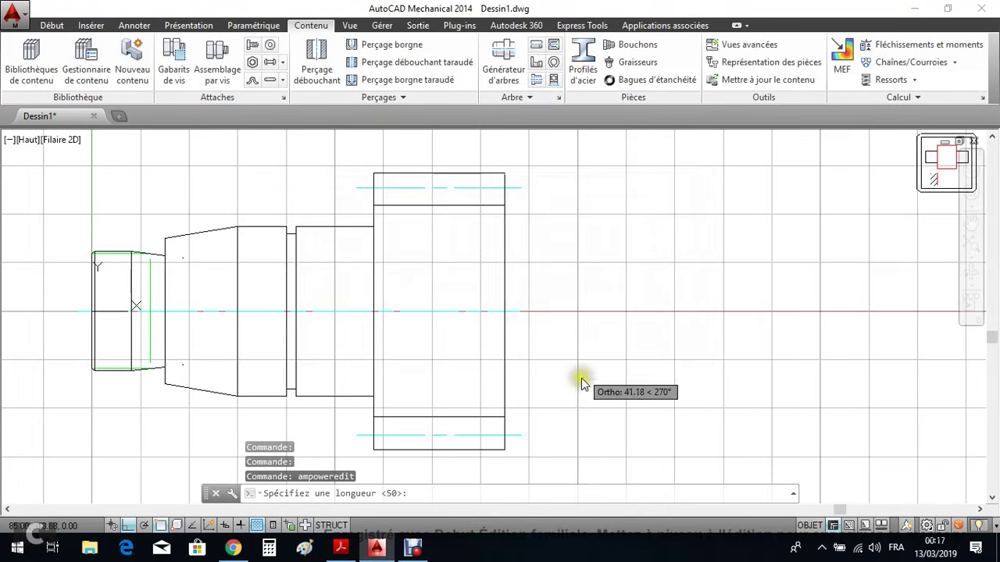
text(15)
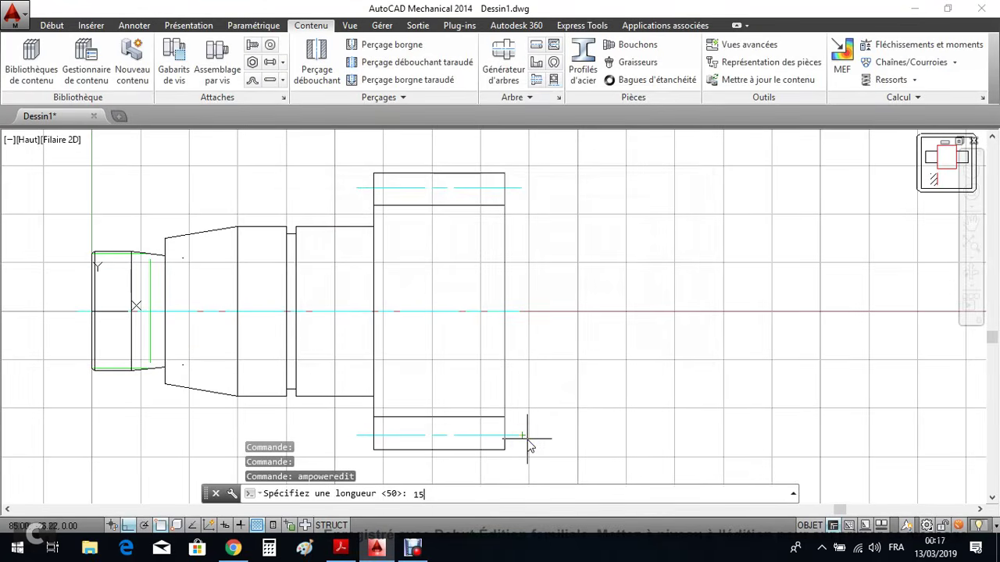
key(Return)
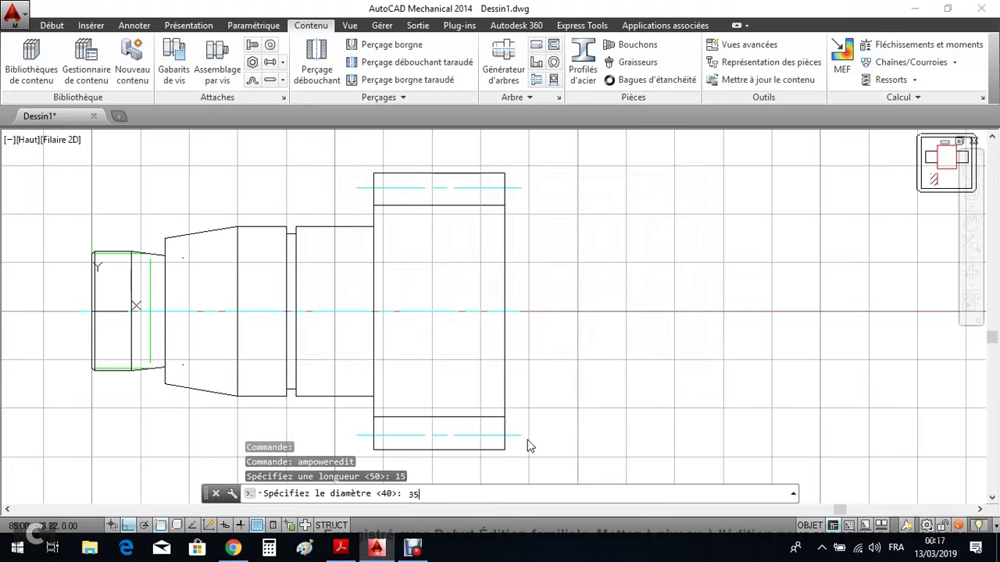
key(Return)
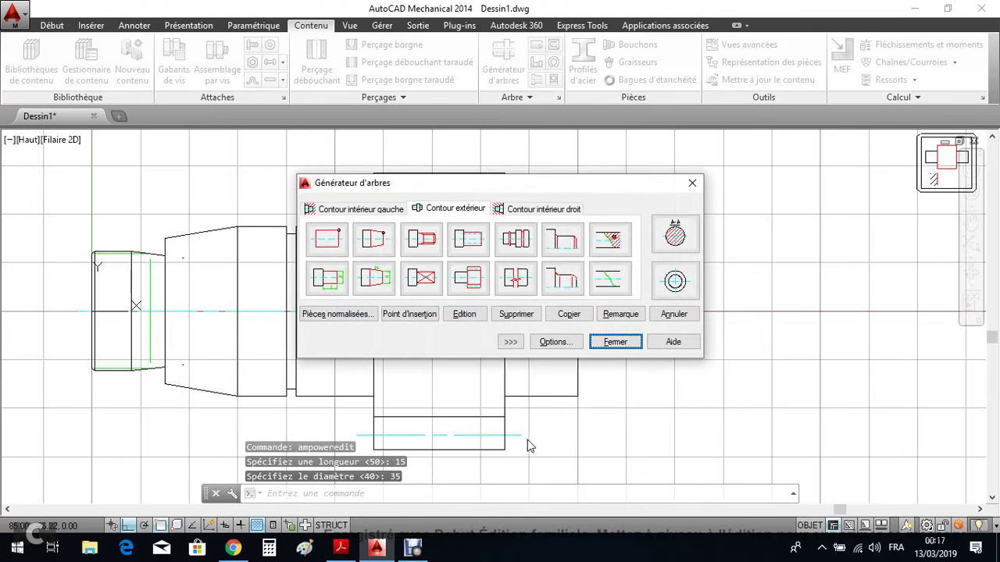
Add the second groove from the PDF as an outer cylinder of length 2 mm and diameter 32 mm
click(338, 280)
click(345, 552)
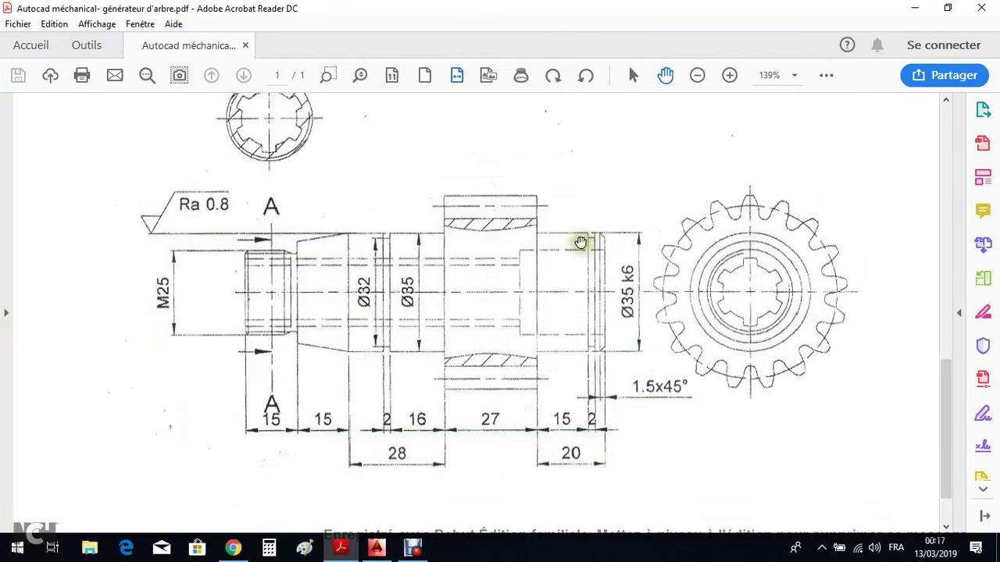
click(371, 550)
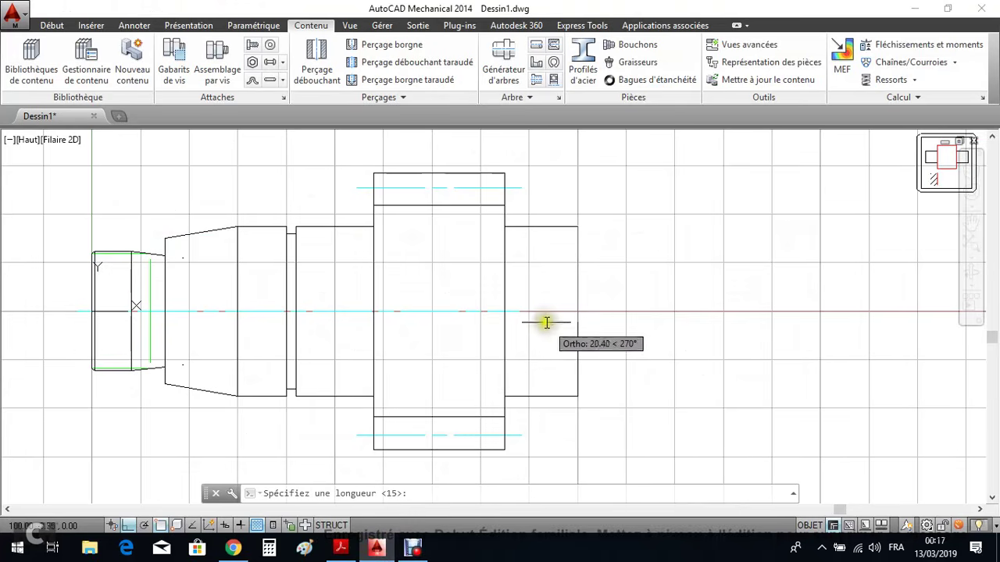
text(2)
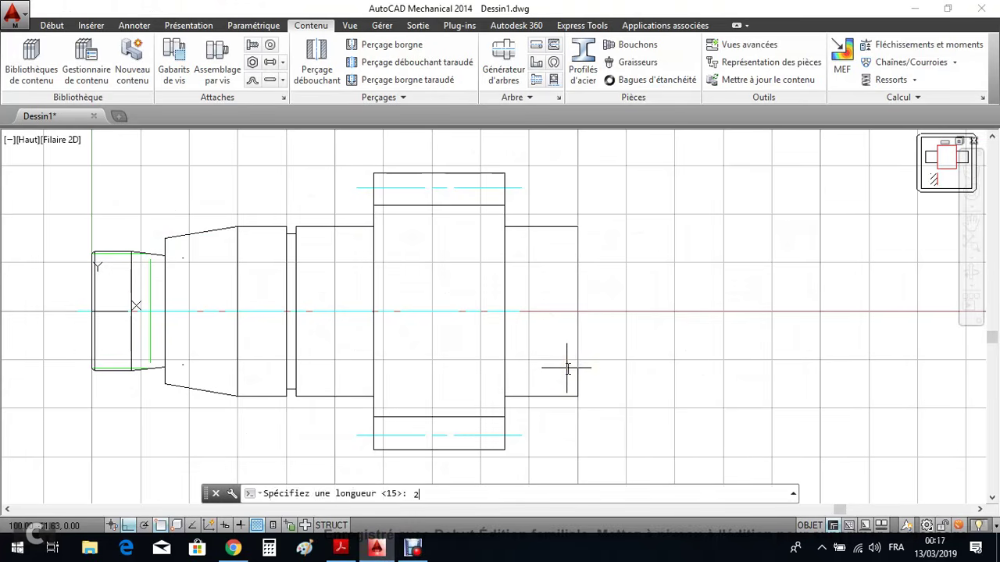
key(Return)
text(3)
key(Return)
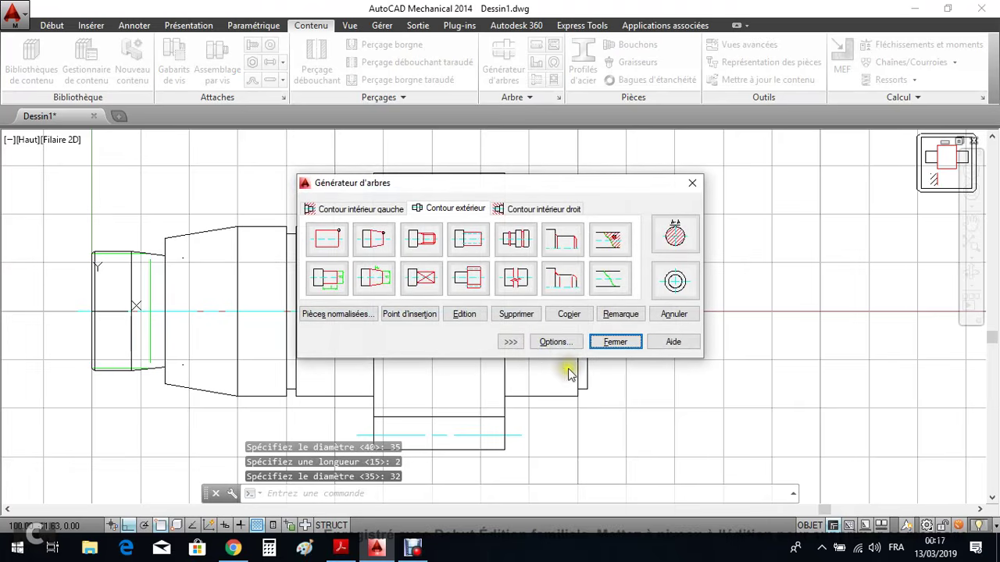
Add the final outer cylinder beyond the second groove from the PDF dimensions, with length 3 mm and diameter 35 mm
click(327, 278)
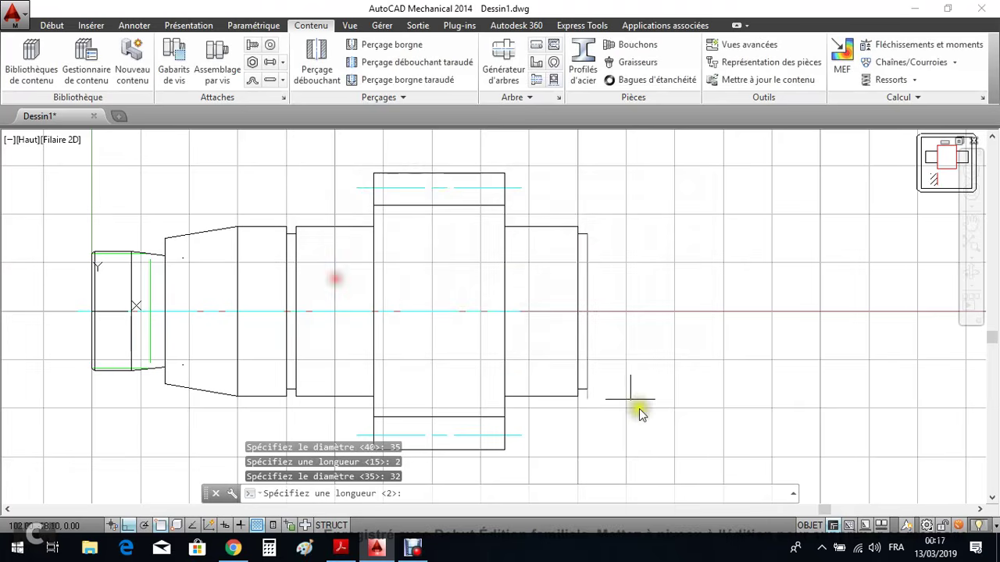
click(341, 548)
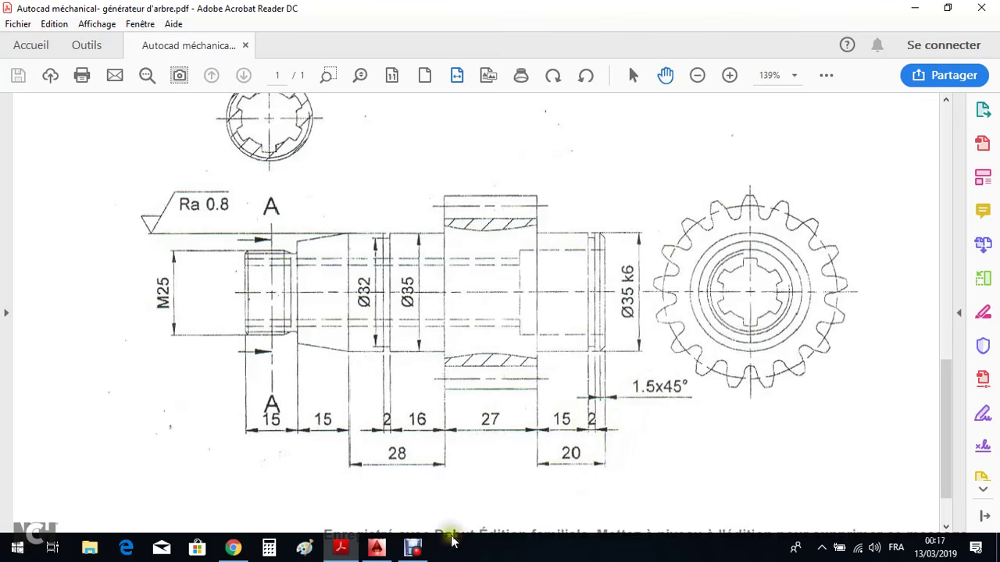
click(375, 549)
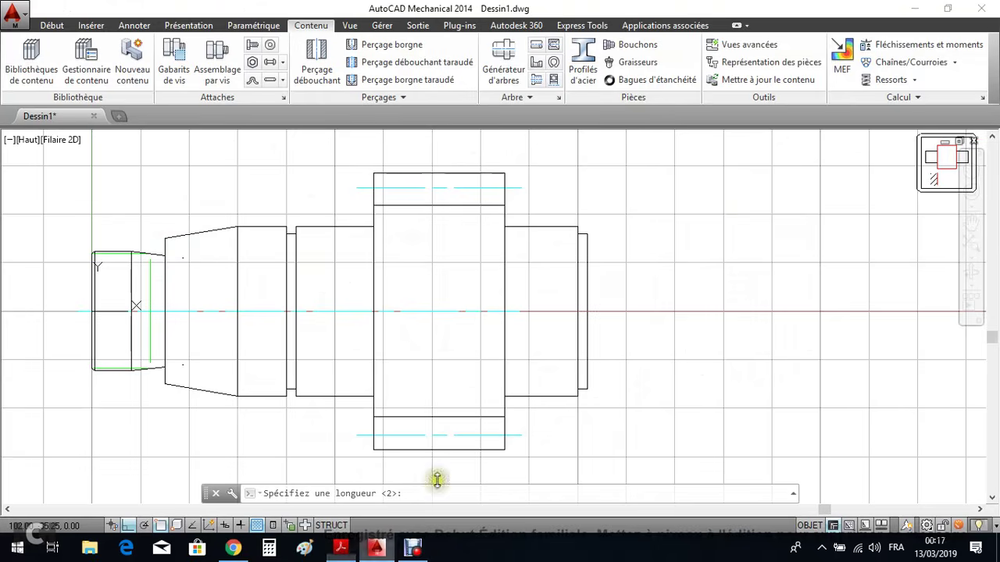
text(3)
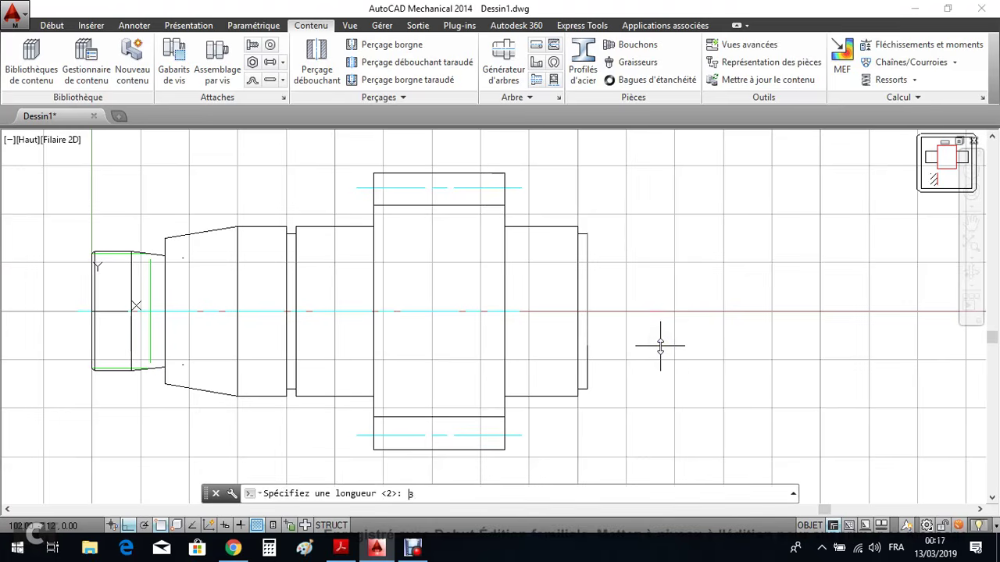
key(Return)
text(3)
key(Return)
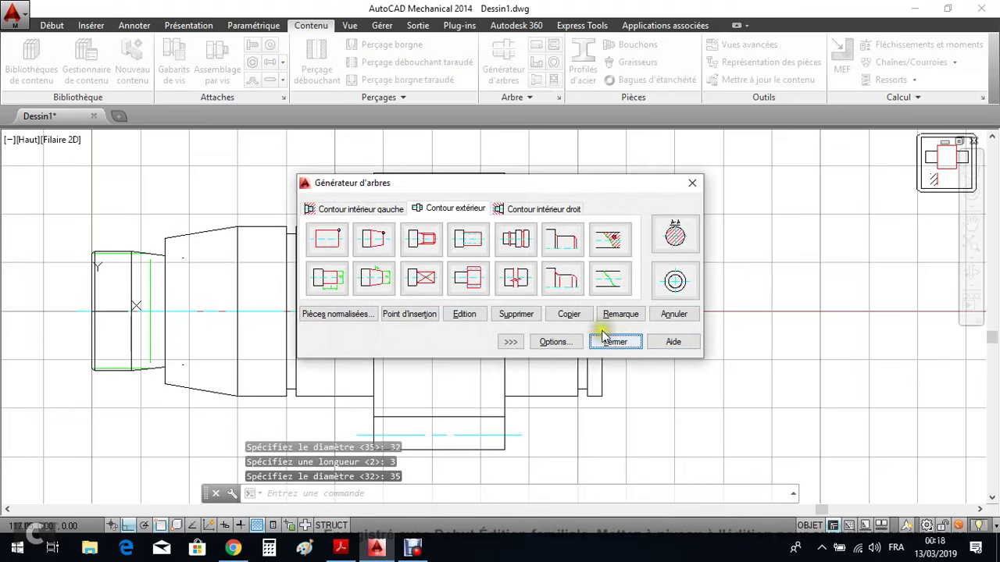
Chamfer the end edge of the last cylinder 1.5 mm at 45° as in the PDF, and close the shaft generator
drag(598, 186, 735, 84)
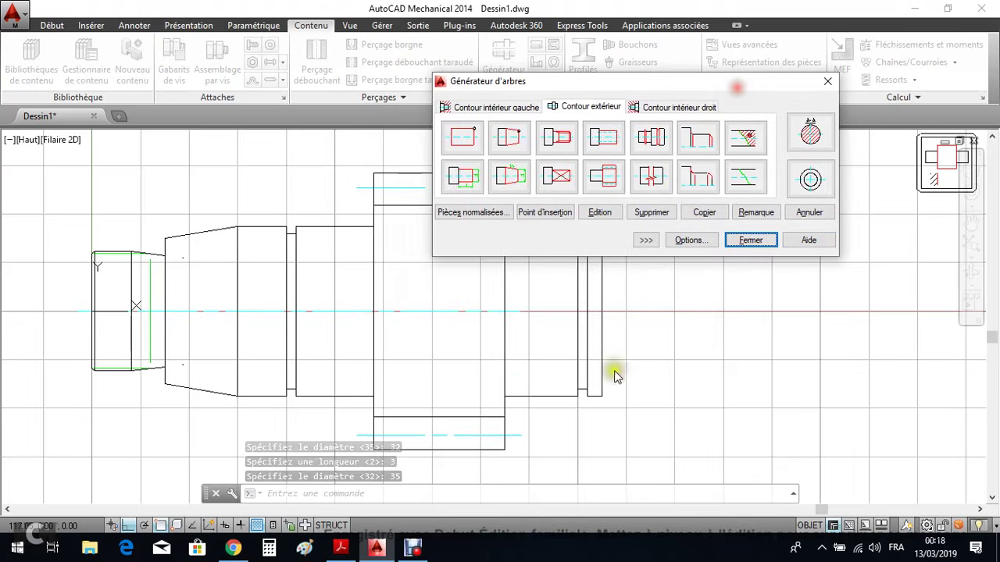
click(697, 141)
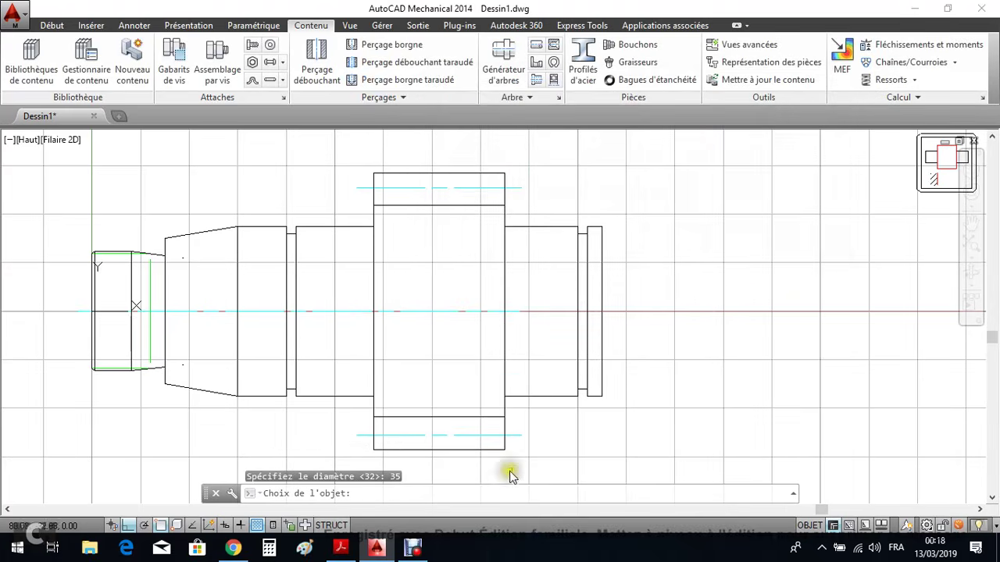
click(600, 338)
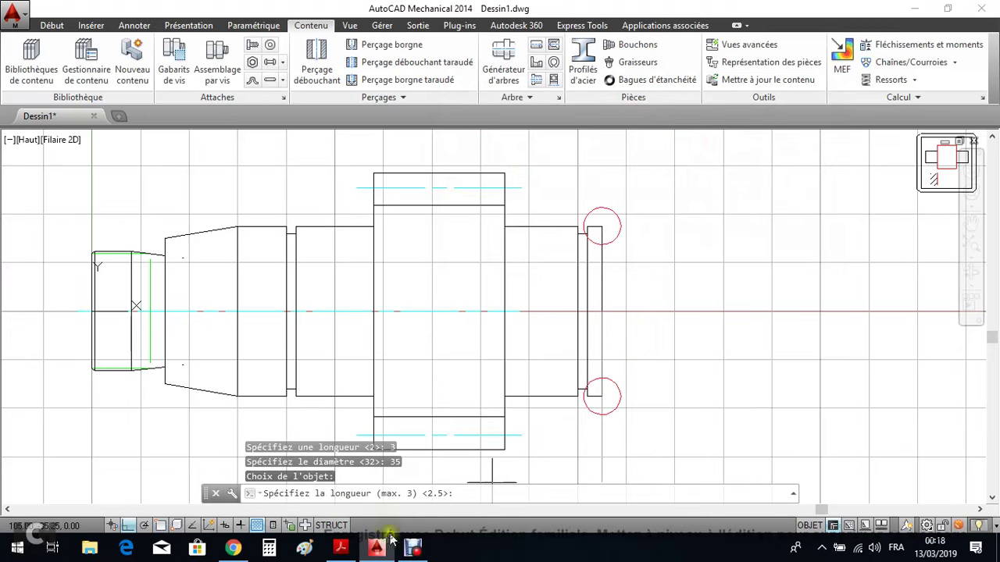
click(341, 549)
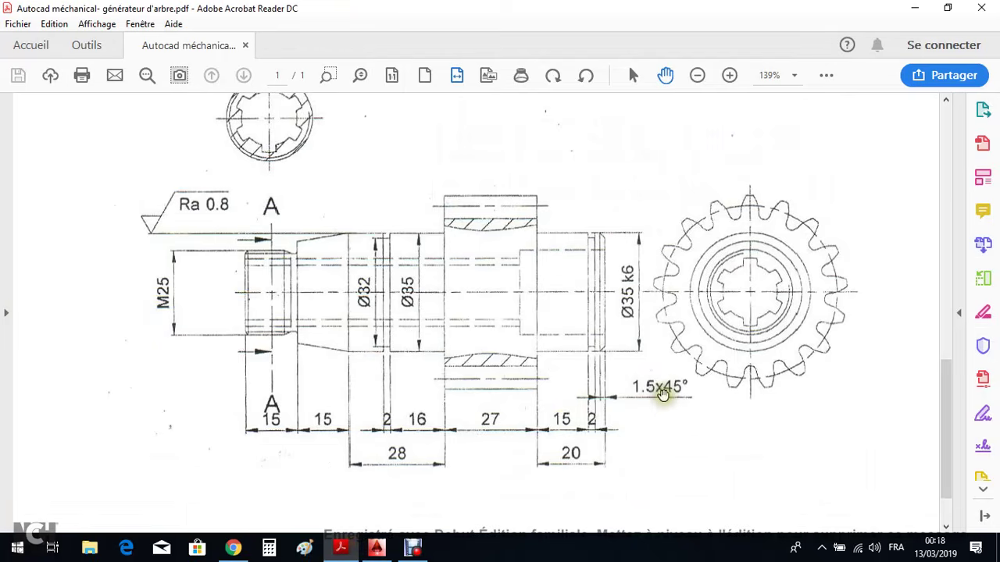
click(377, 548)
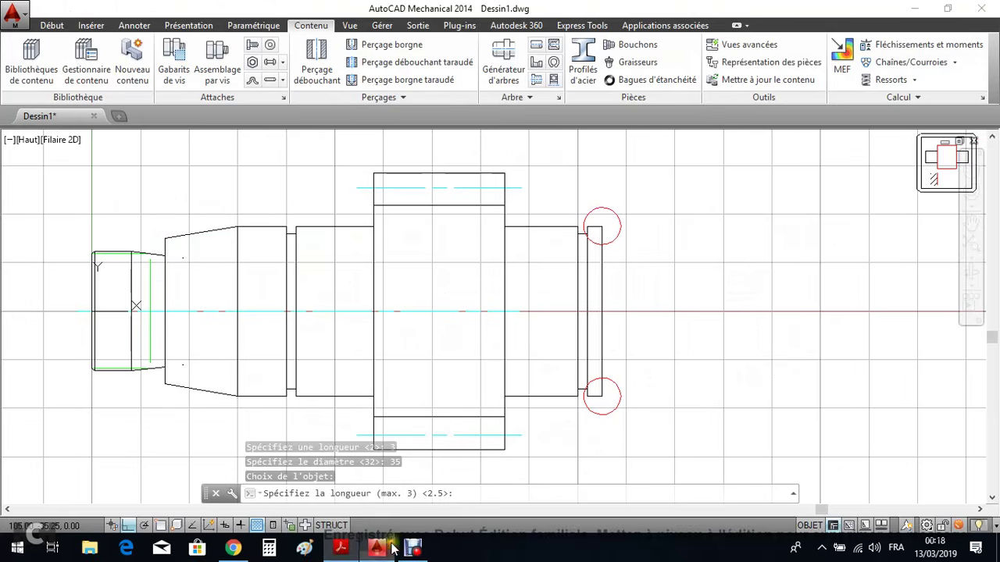
text(1.5)
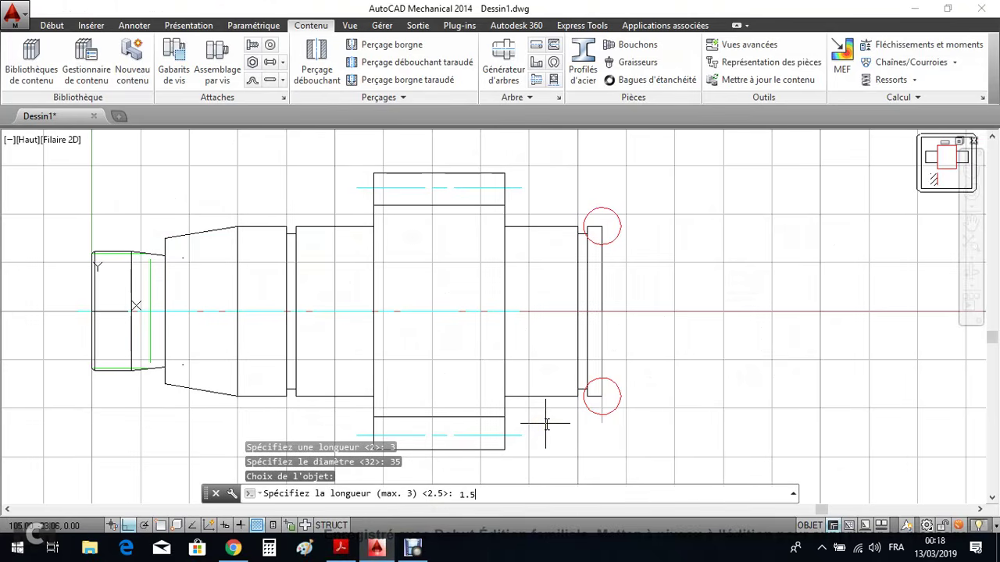
key(Return)
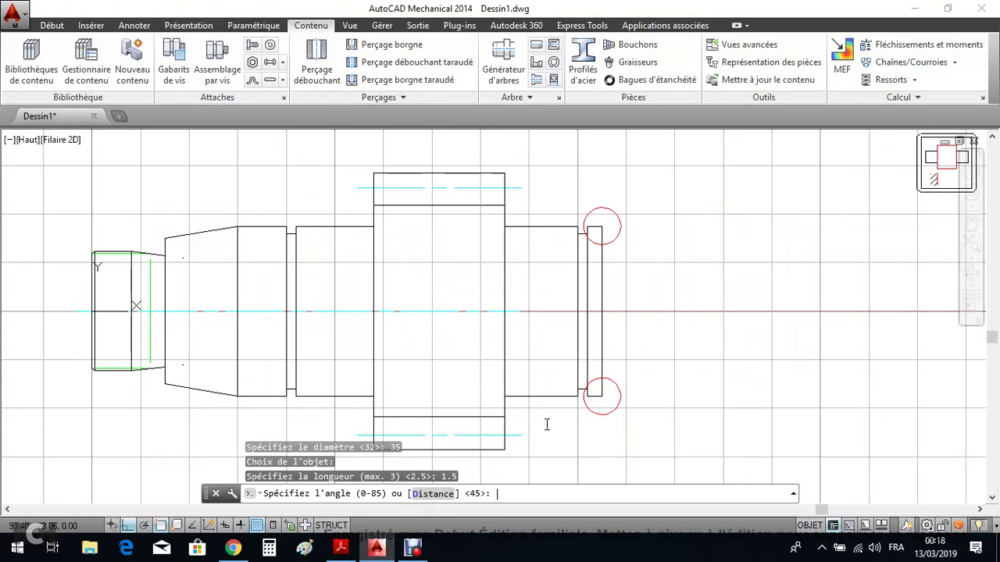
key(Return)
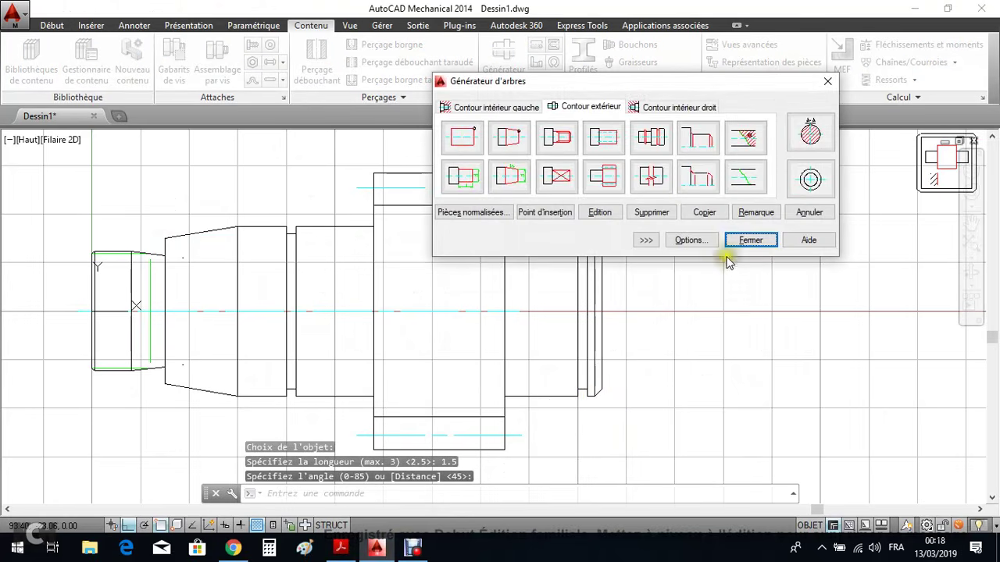
click(749, 240)
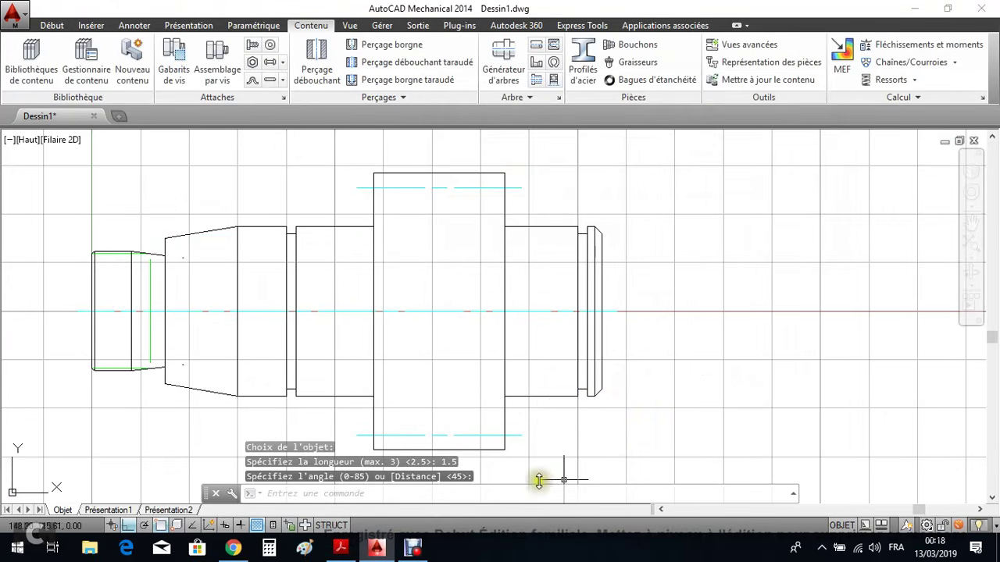
click(413, 549)
click(344, 489)
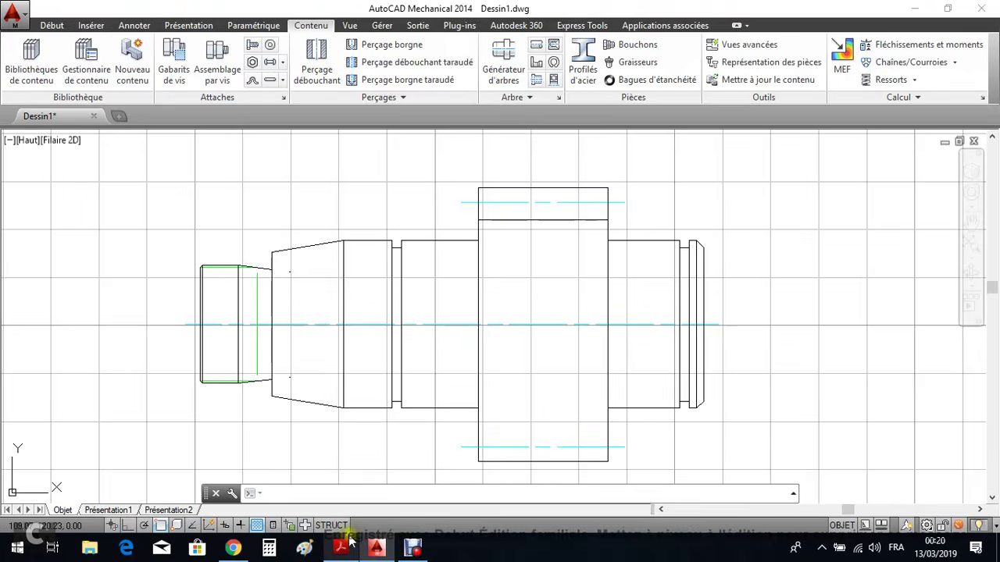
Check the gear section in the PDF, reopen the shaft generator and draw a wavy break line across the gear just below its upper tooth-root line
click(341, 547)
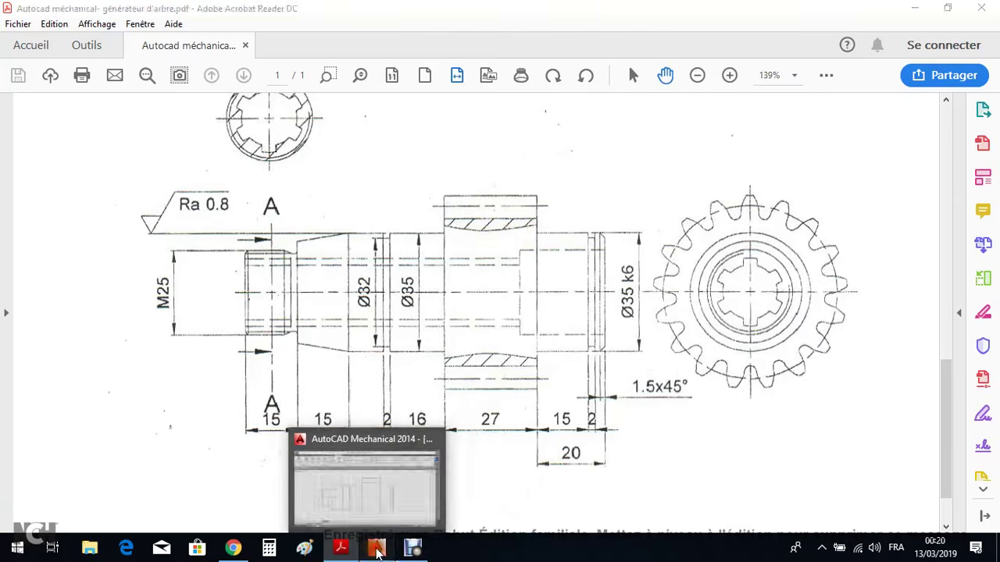
click(377, 548)
double_click(527, 325)
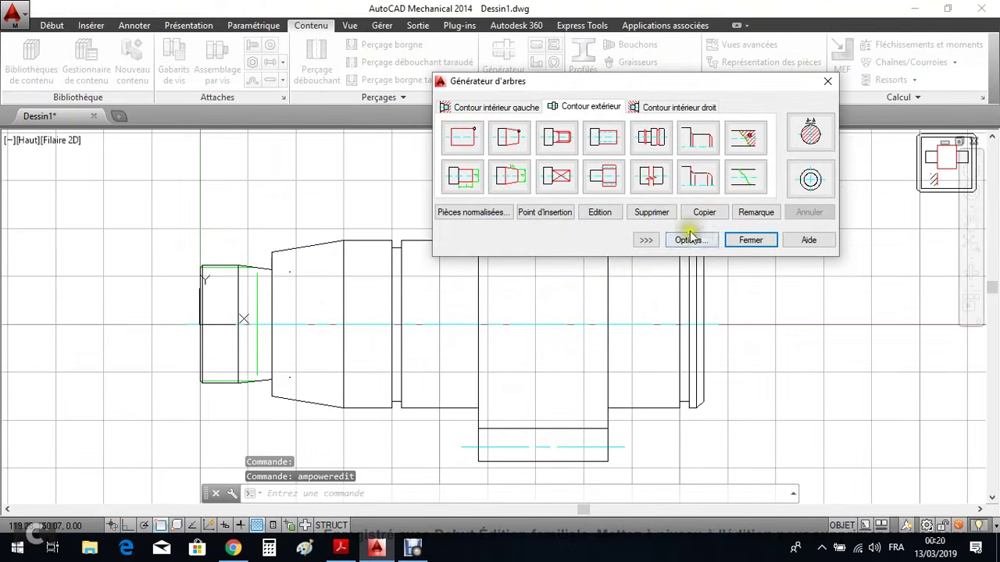
click(741, 187)
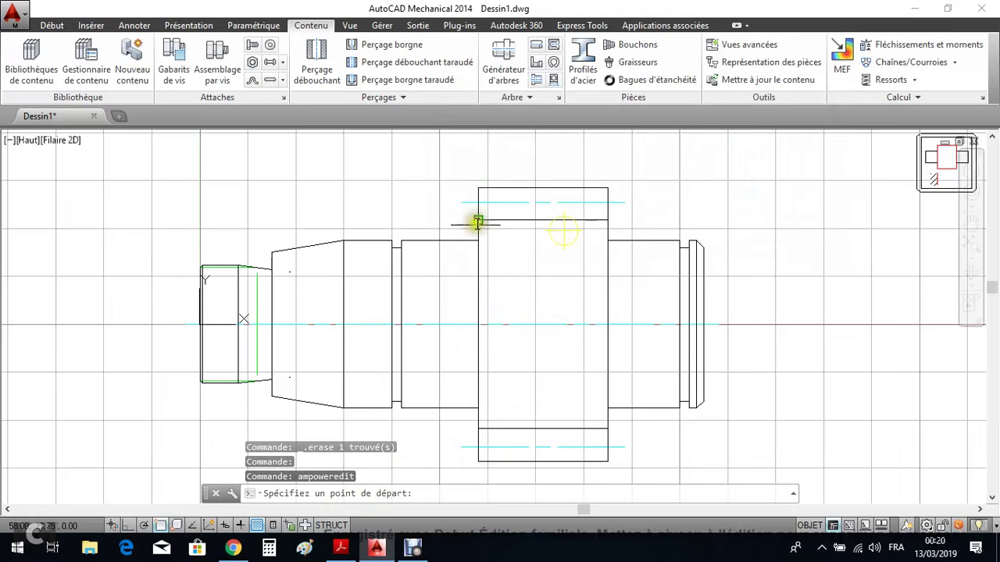
scroll(477, 232, up, 2)
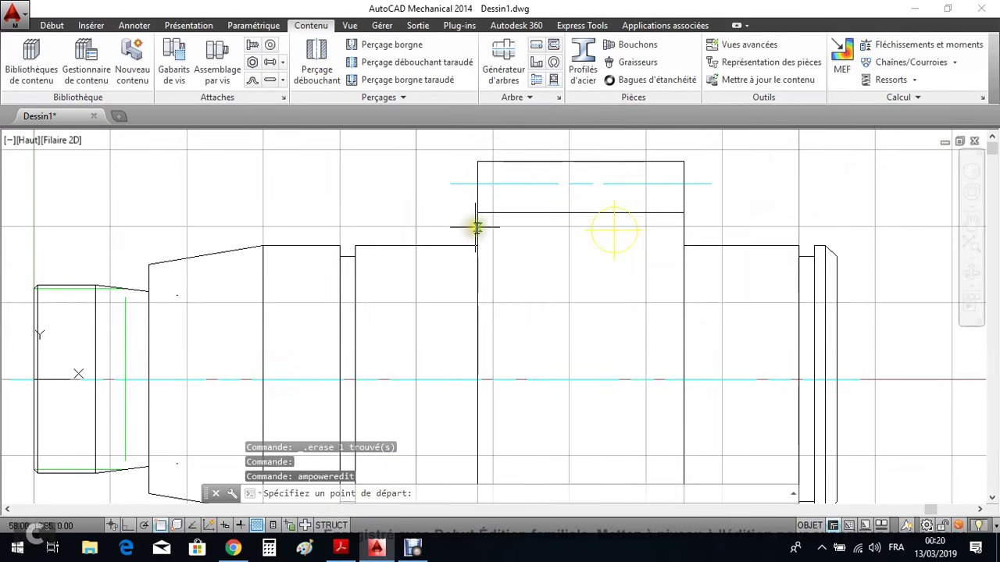
click(476, 227)
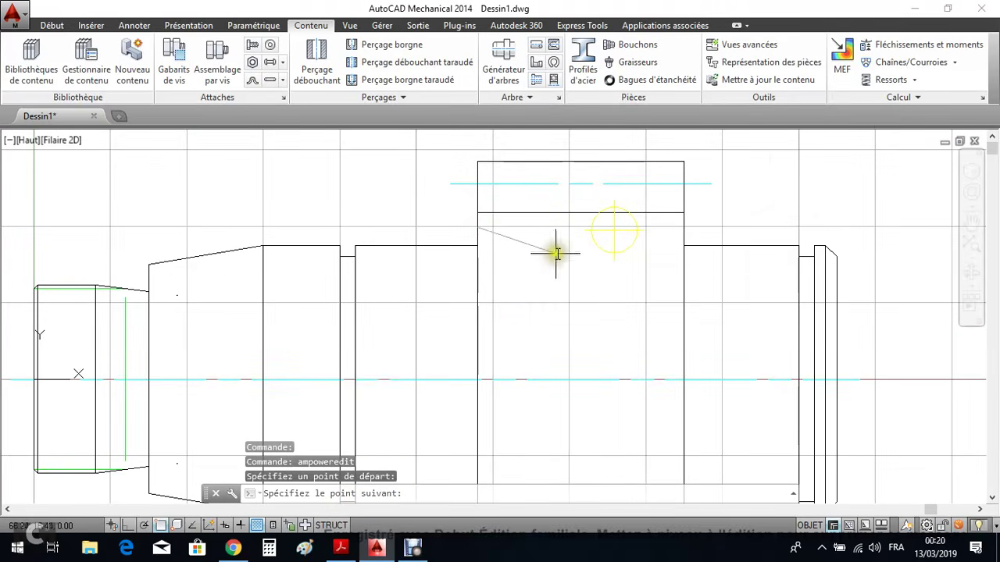
click(127, 525)
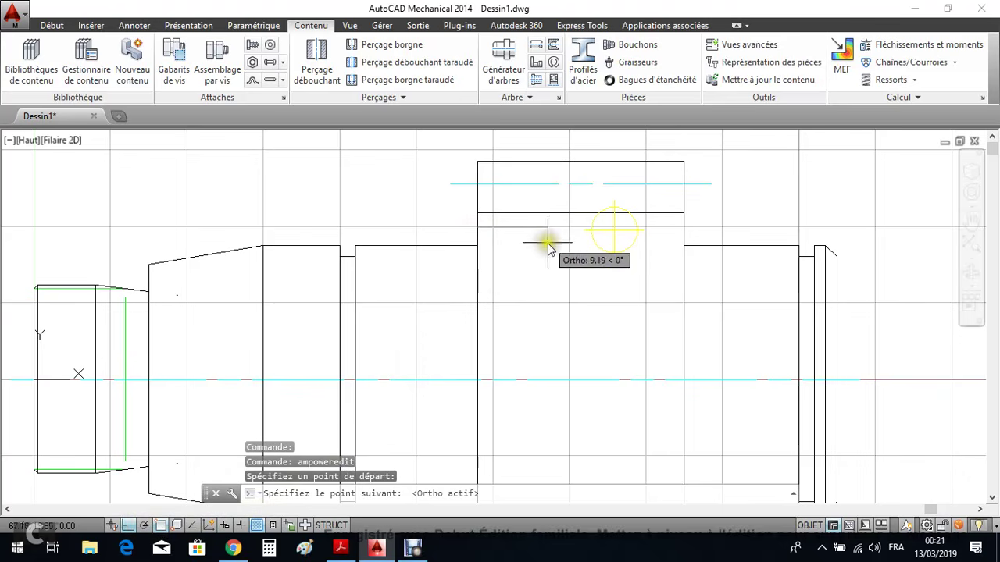
click(127, 525)
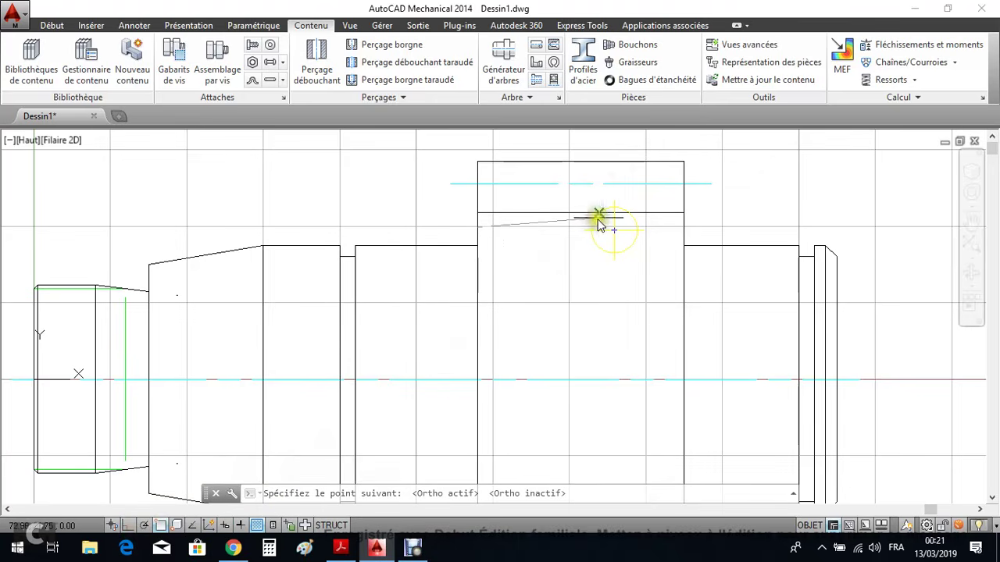
click(554, 250)
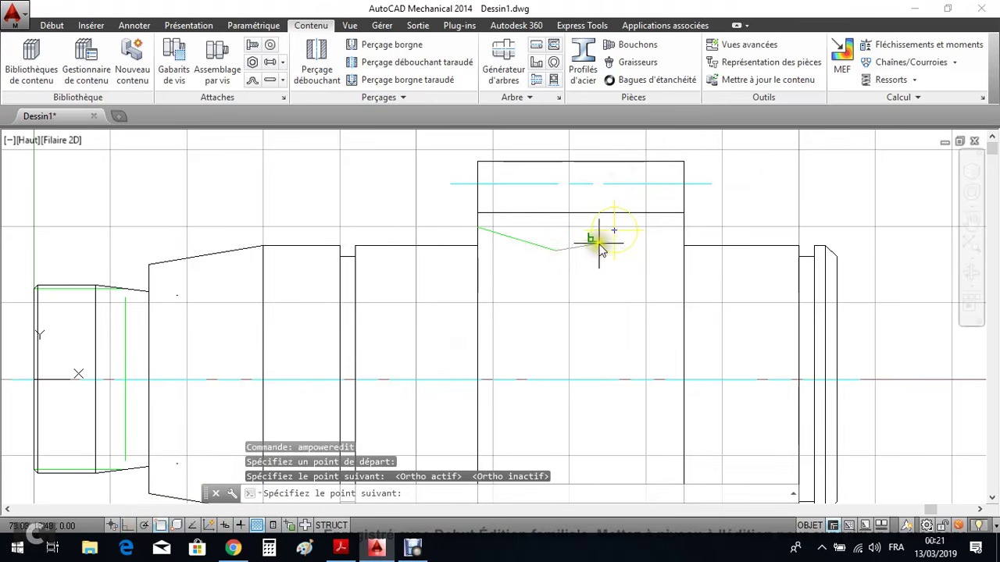
click(653, 253)
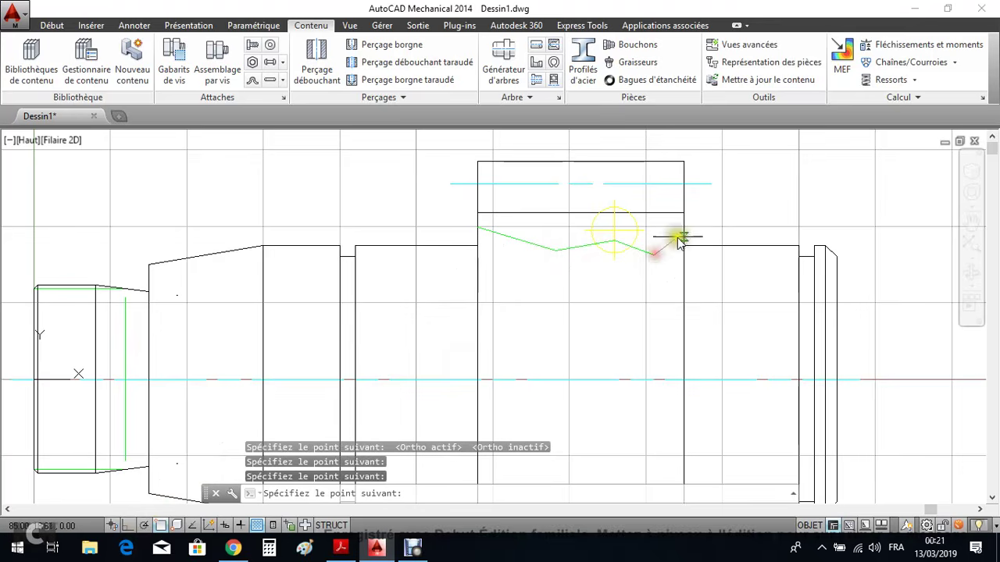
click(682, 233)
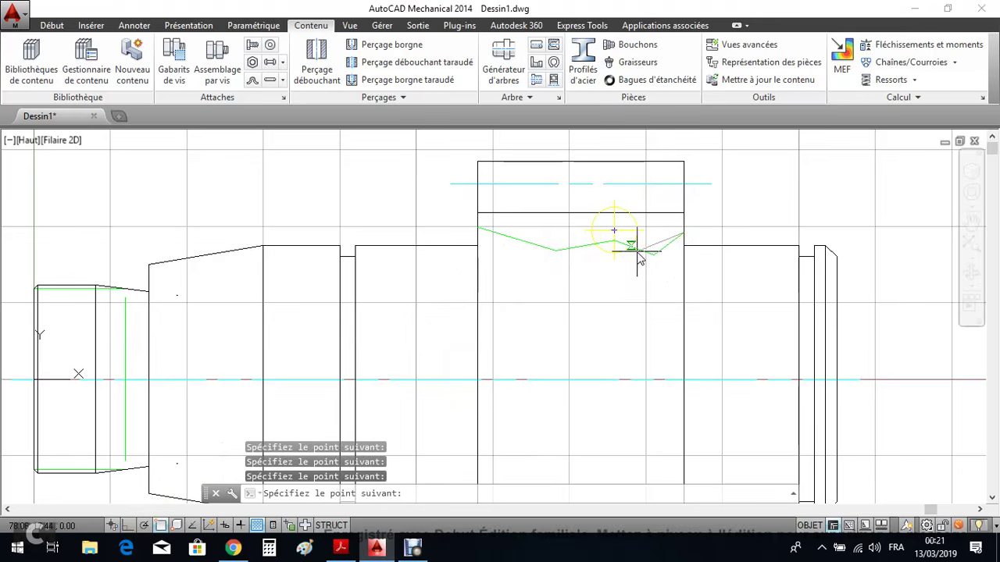
key(Return)
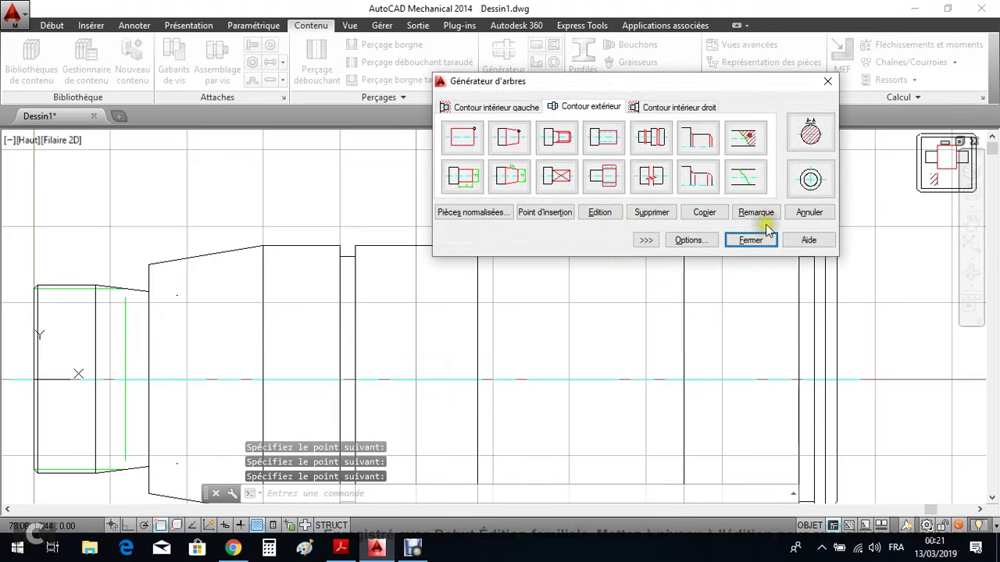
Try to hatch the area between the upper root line and break line as a full section (Coupe complète) at 45°, and close the shaft generator
click(758, 148)
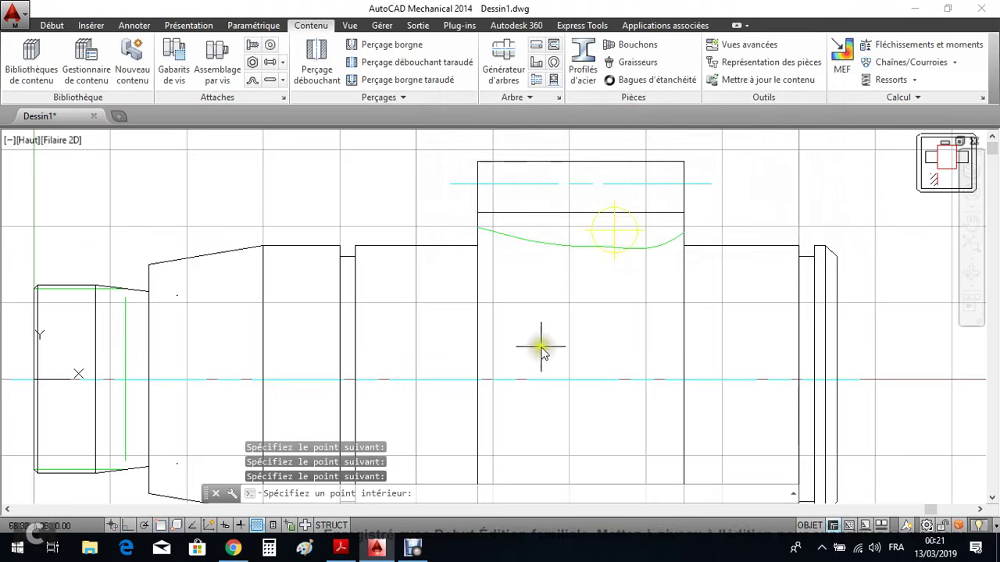
click(579, 234)
click(479, 219)
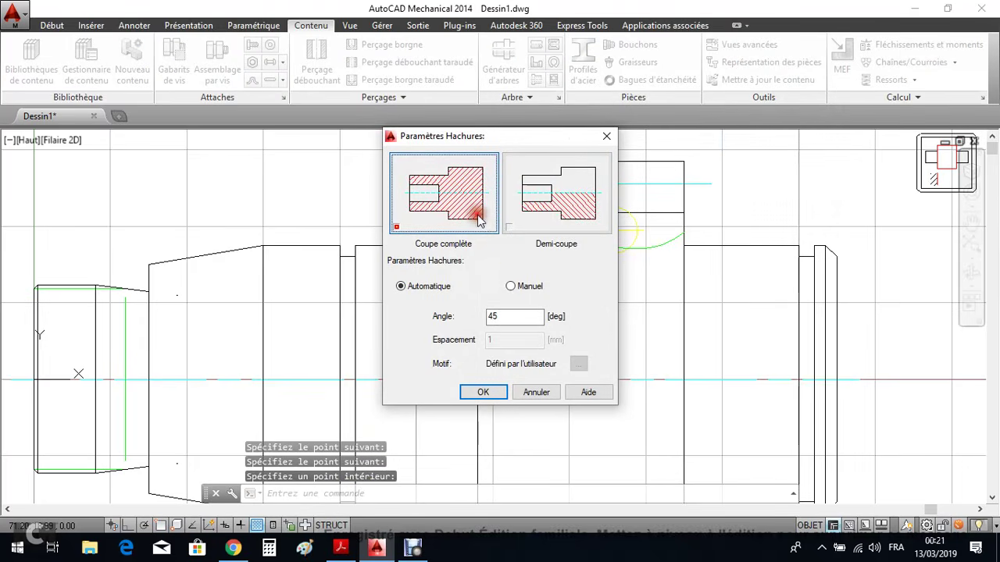
click(483, 393)
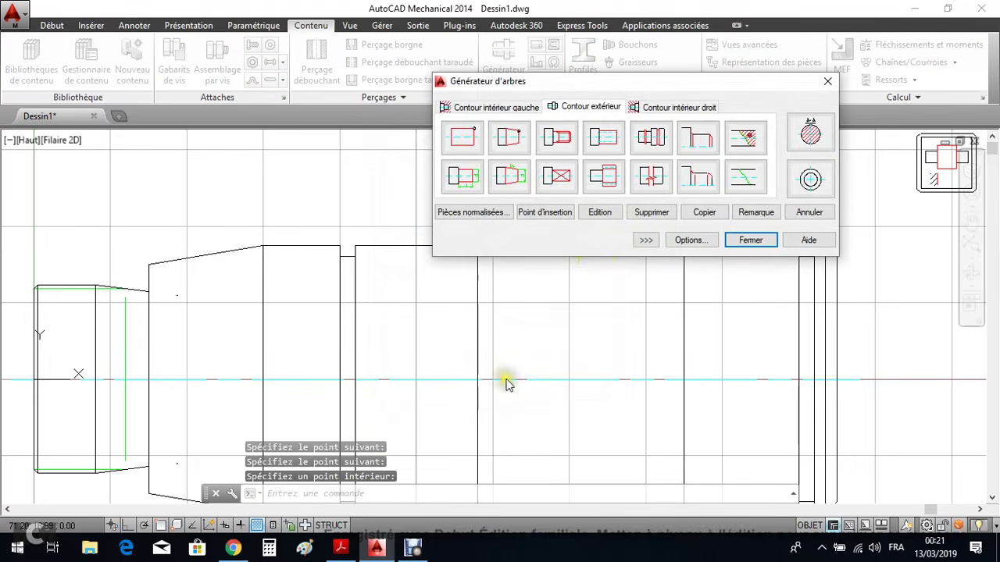
click(750, 241)
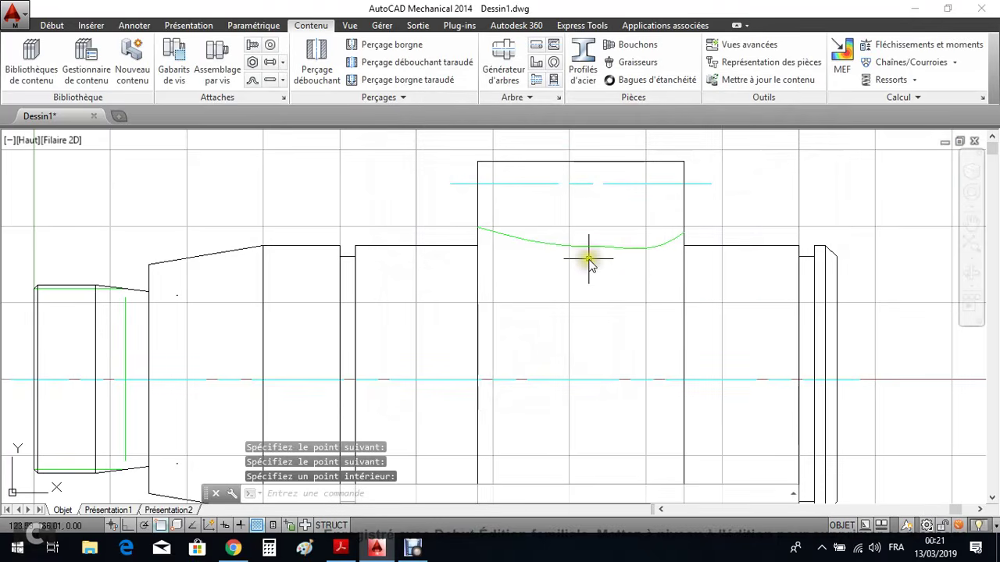
Reopen the shaft generator and draw a wavy break line across the gear's full width just above its lower tooth-root line
scroll(588, 261, down, 4)
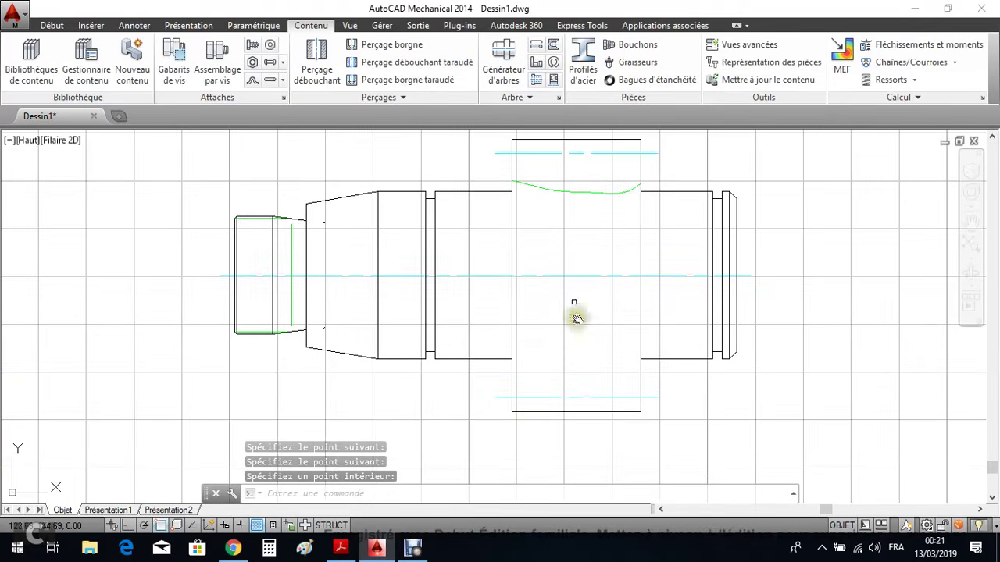
scroll(580, 396, up, 2)
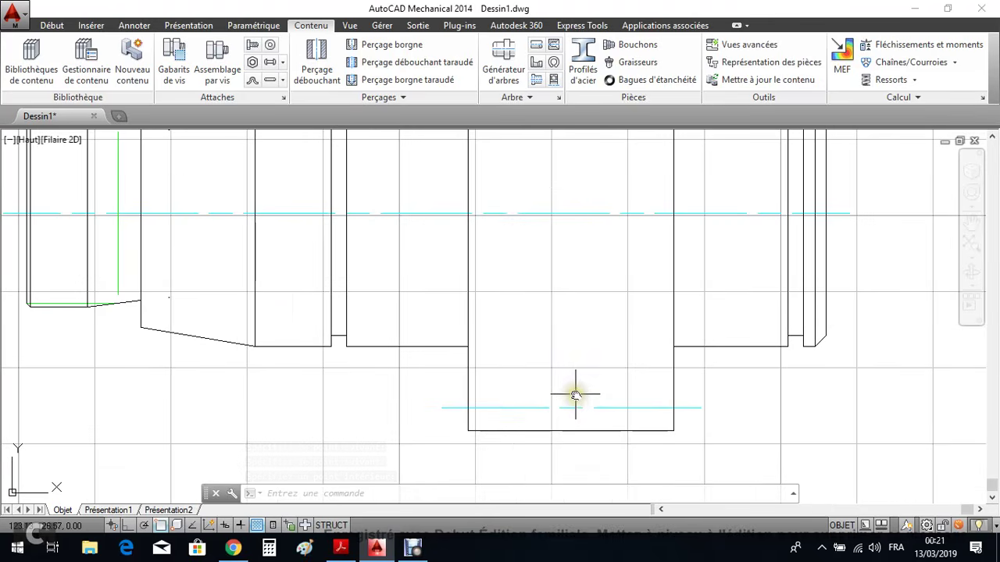
scroll(575, 393, up, 2)
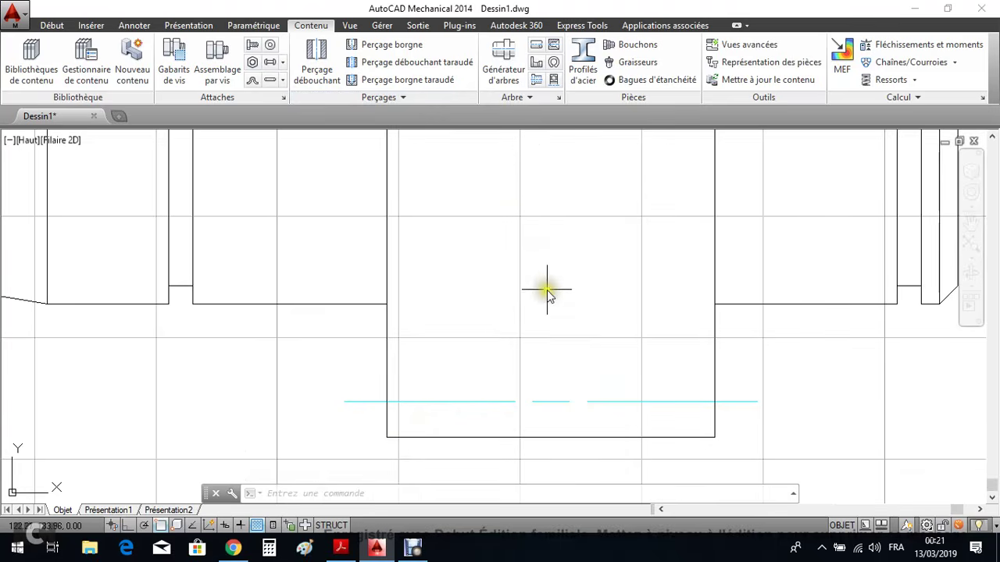
scroll(547, 291, down, 2)
double_click(551, 167)
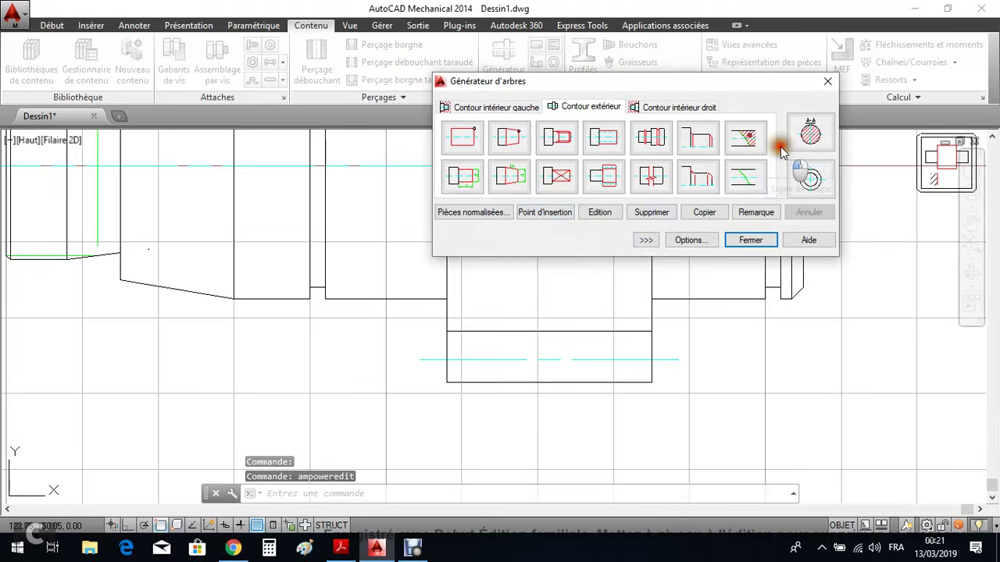
click(749, 177)
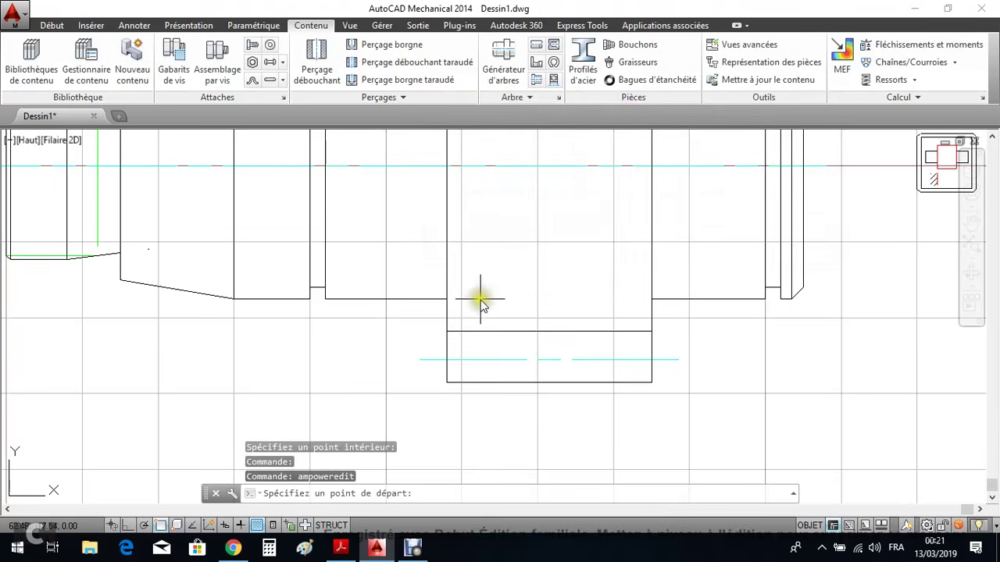
click(450, 310)
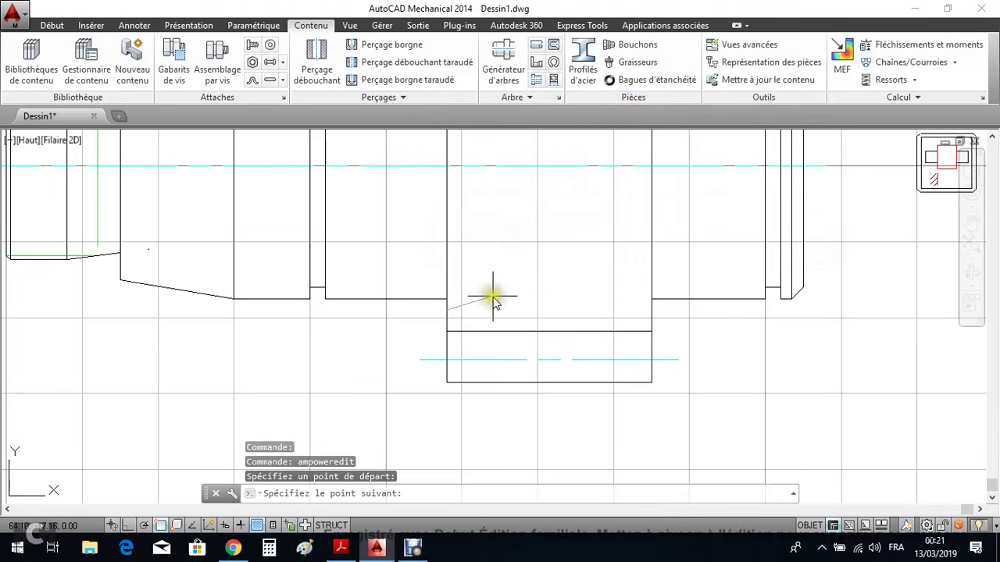
click(511, 297)
click(587, 307)
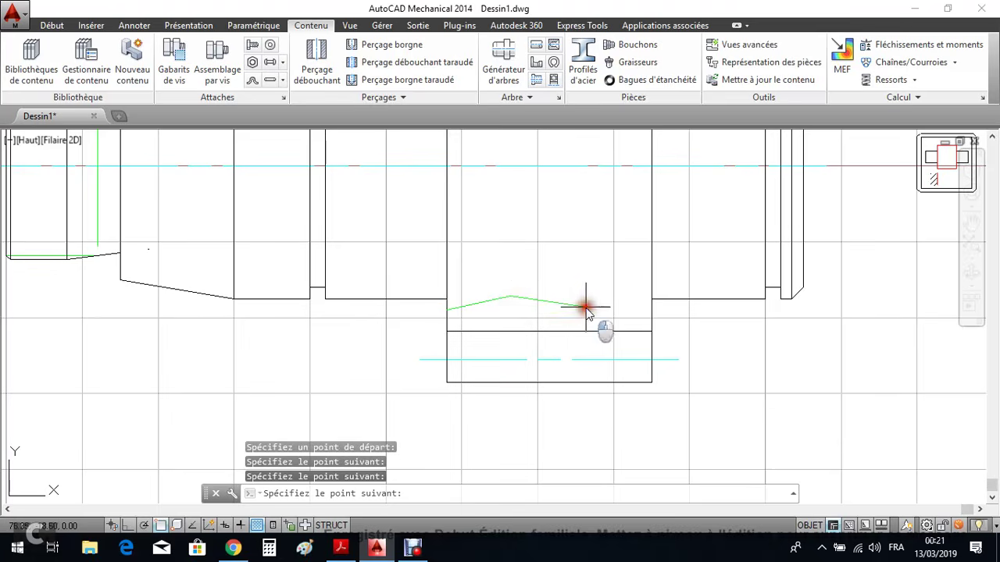
click(634, 299)
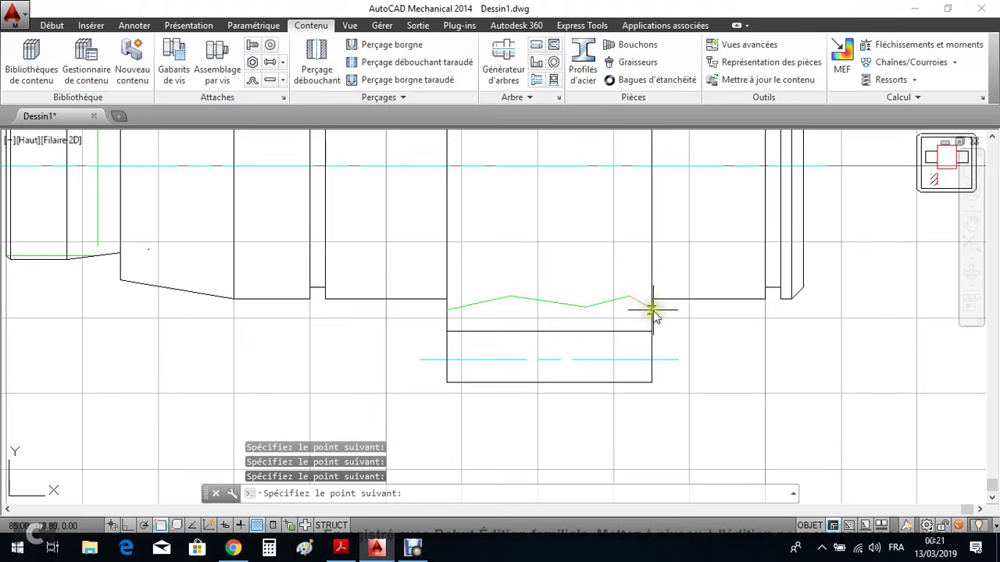
click(648, 313)
key(Return)
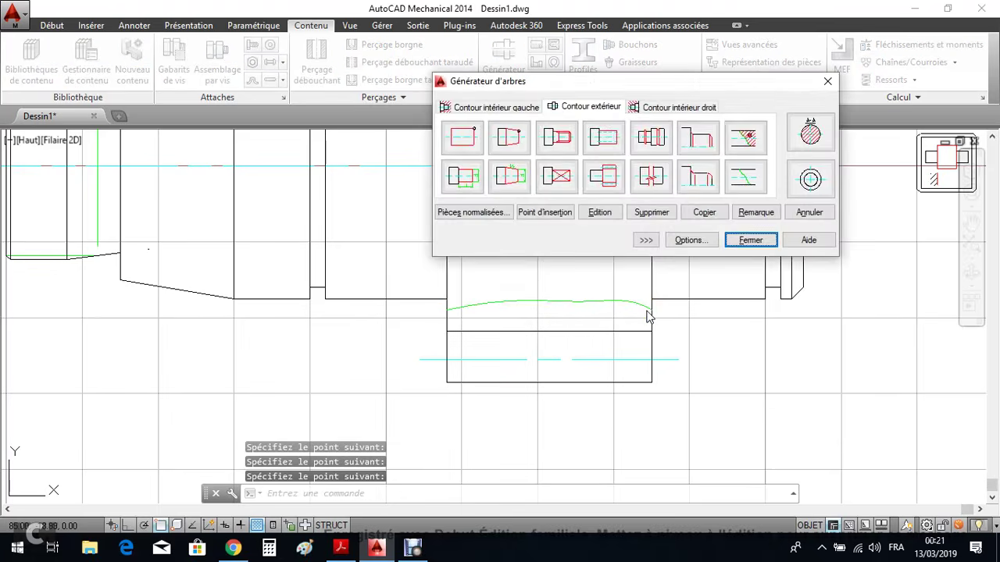
Hatch the area between the lower break line and root line as a full section (Coupe complète), automatic at 45°, and close the shaft generator
click(747, 139)
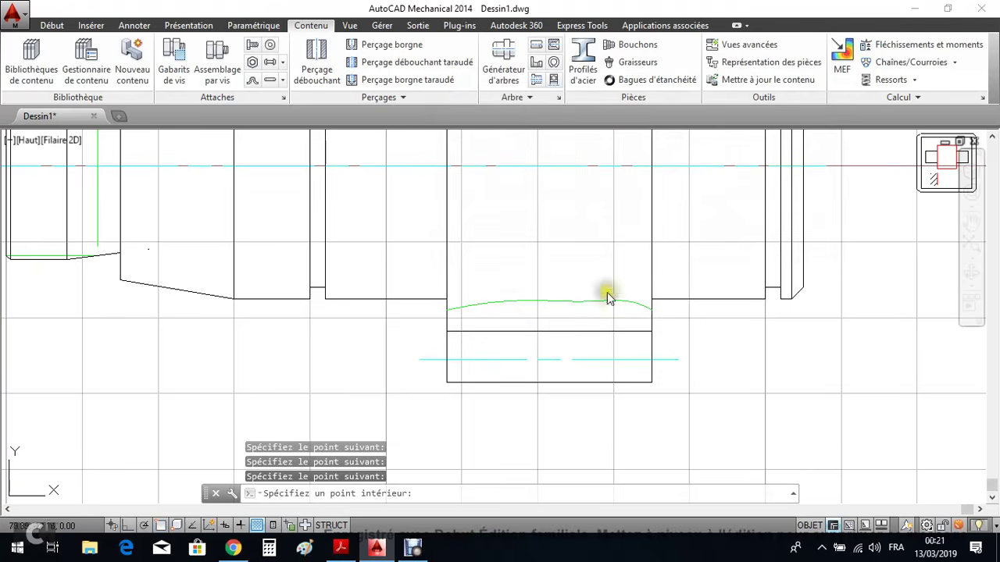
click(552, 315)
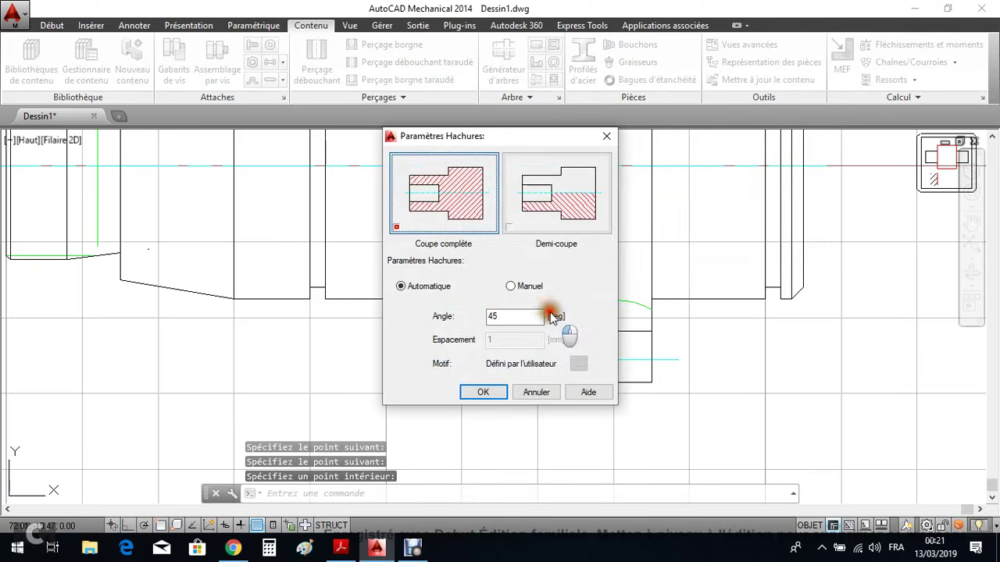
click(482, 392)
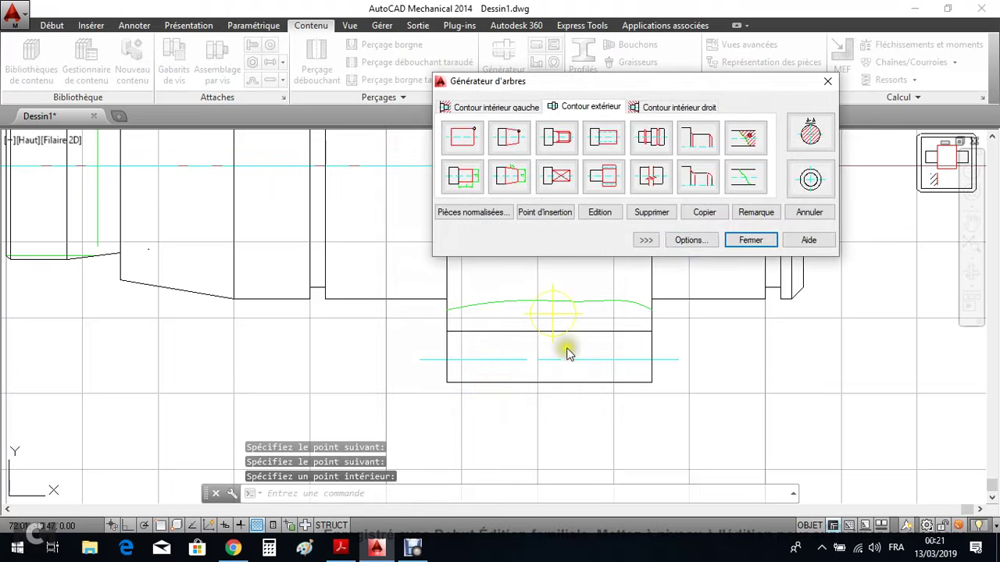
click(746, 241)
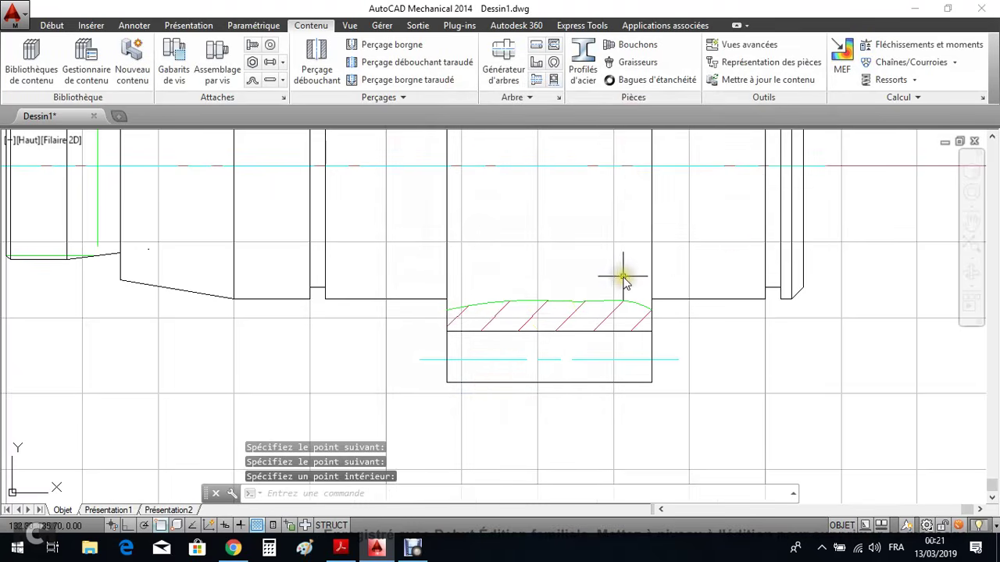
scroll(617, 282, up, 2)
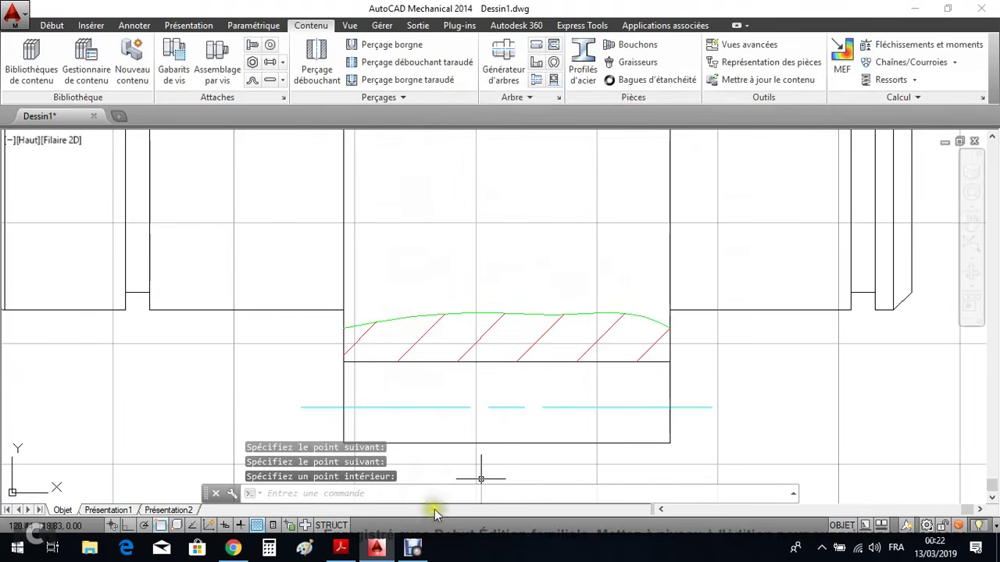
click(413, 552)
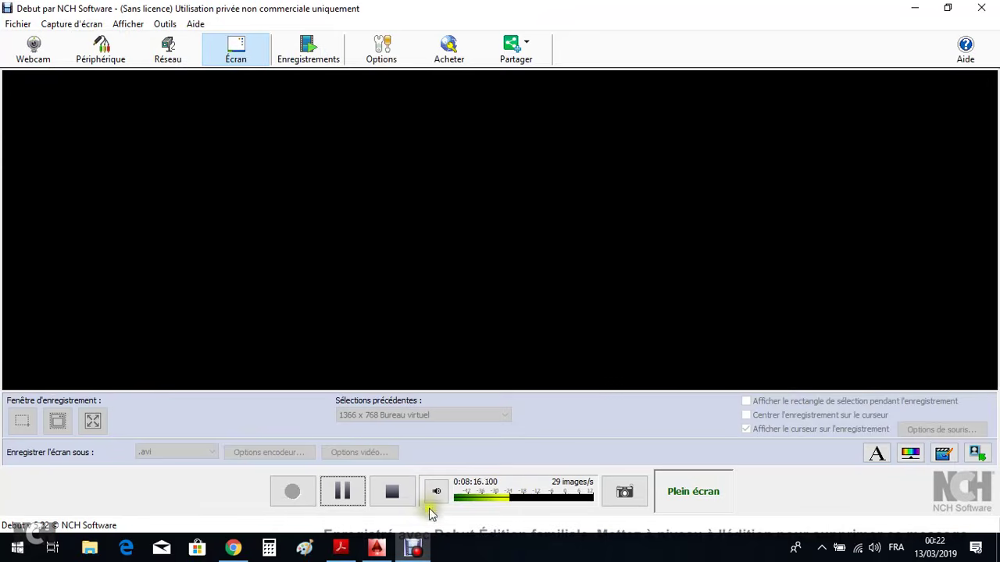
click(348, 492)
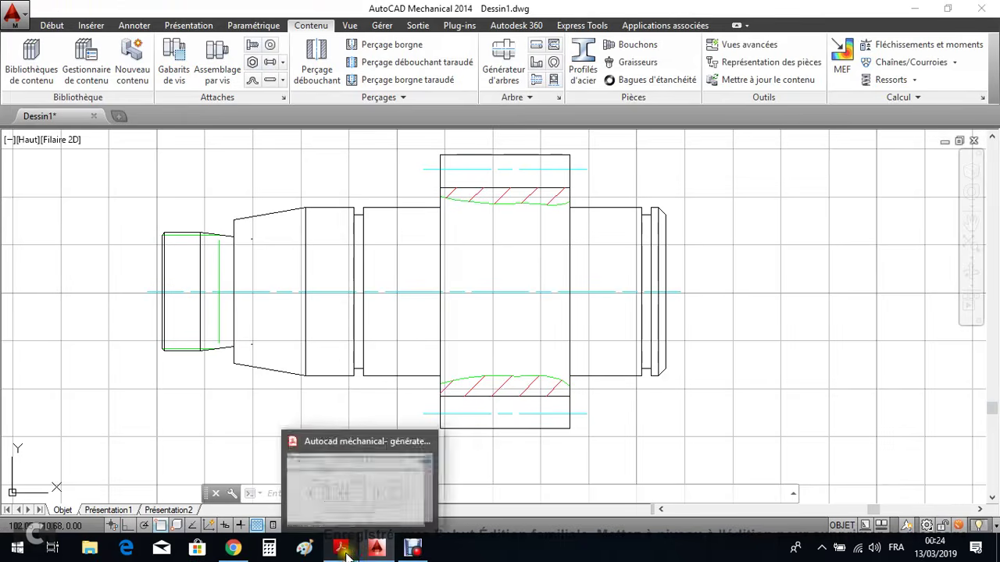
Check the bore in the PDF and add a right inner-contour cylinder 25 mm long and 25 mm in diameter with the shaft generator
click(430, 463)
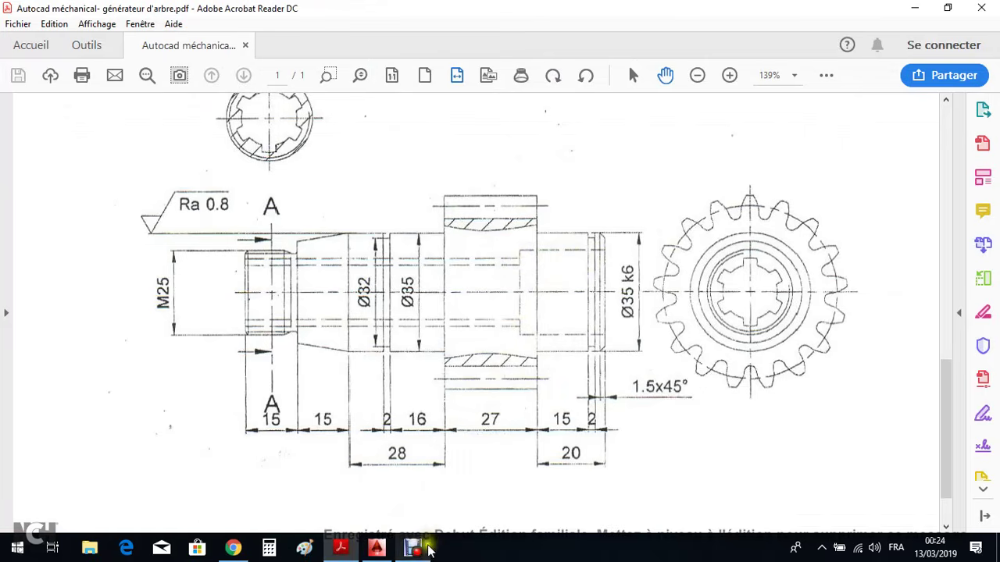
click(376, 549)
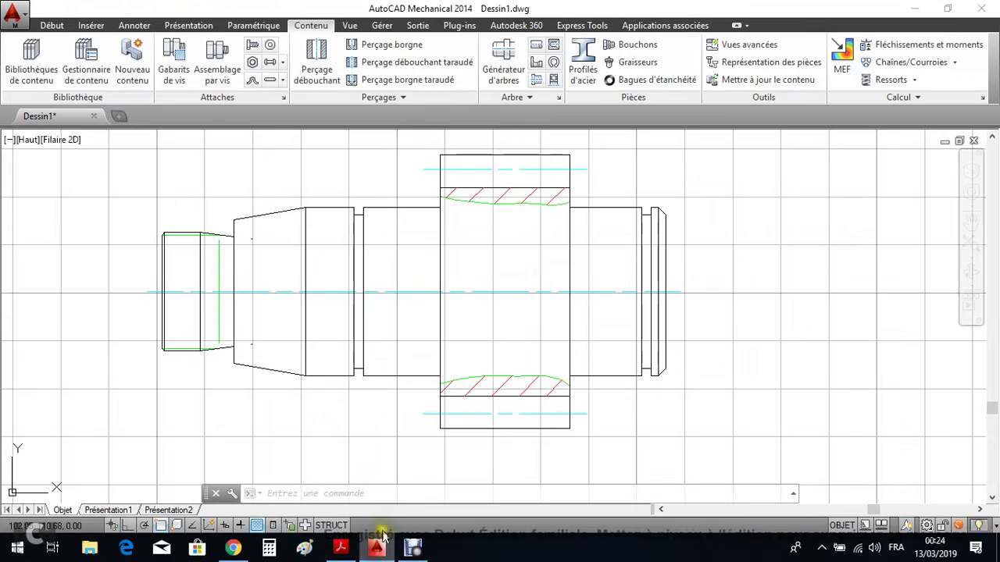
double_click(401, 293)
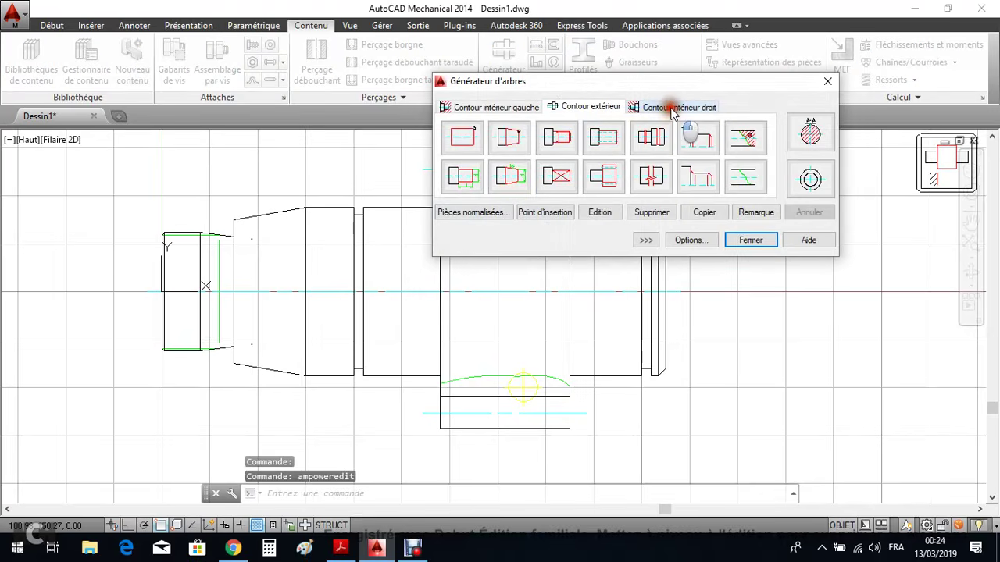
click(672, 109)
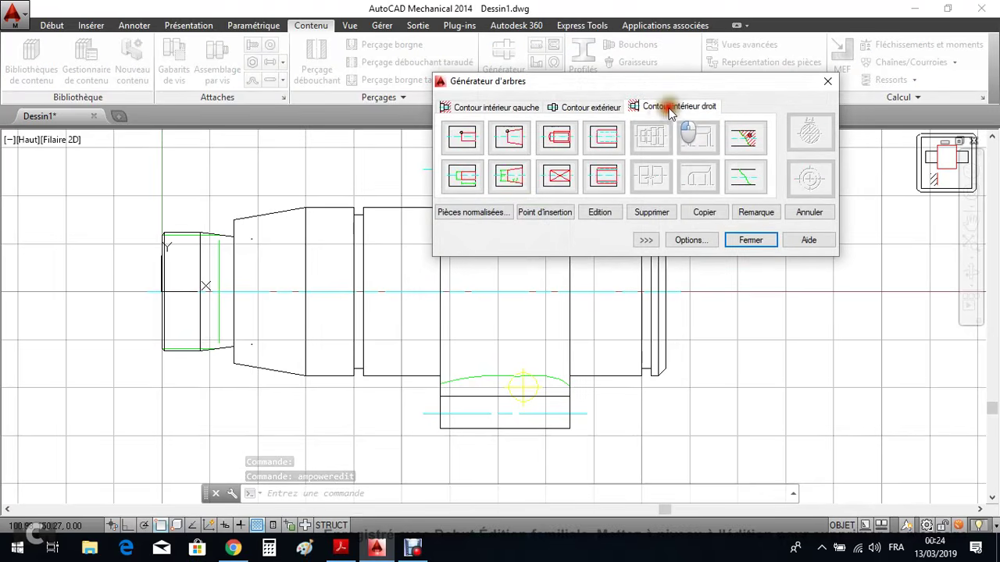
click(467, 180)
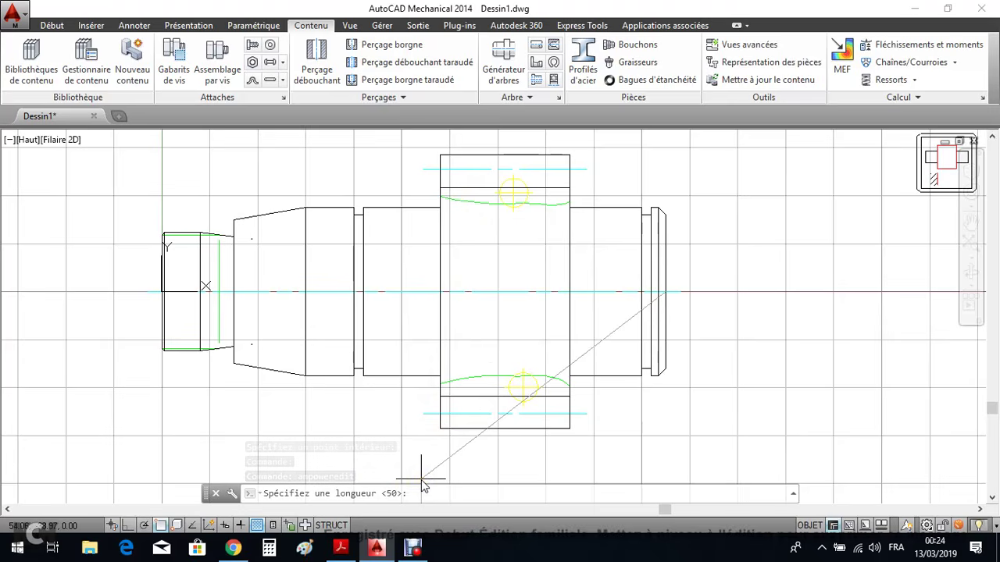
text(25)
key(Return)
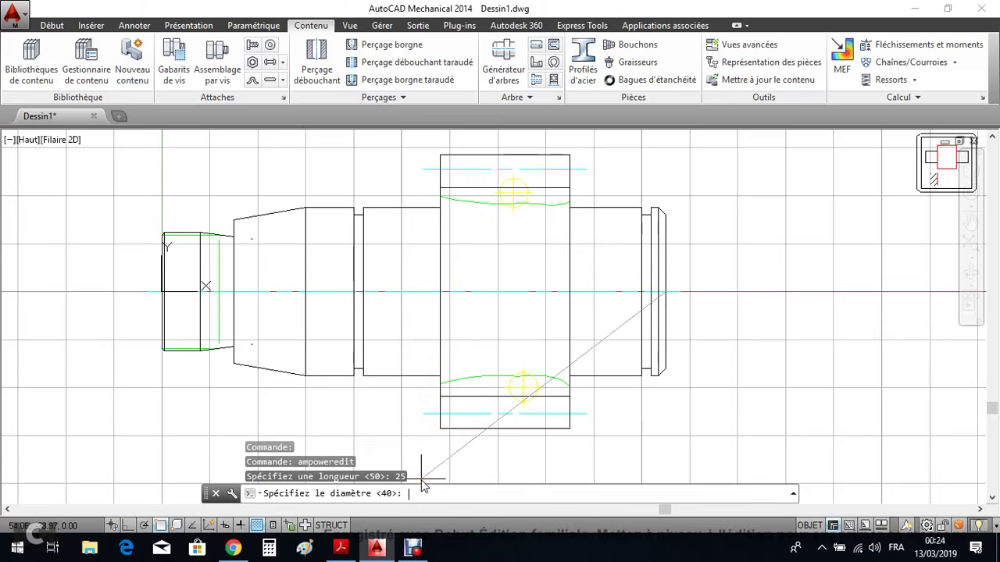
click(339, 549)
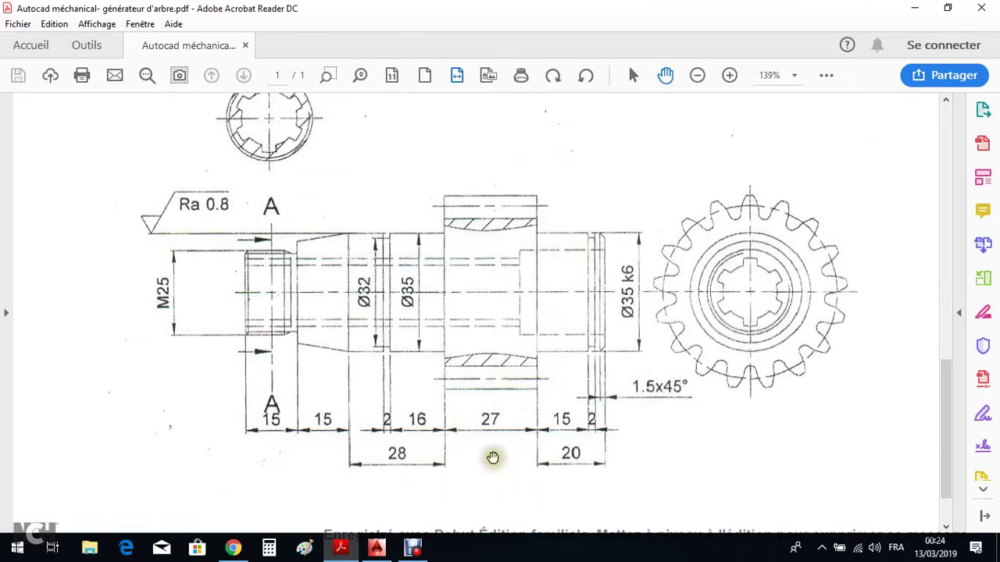
click(382, 551)
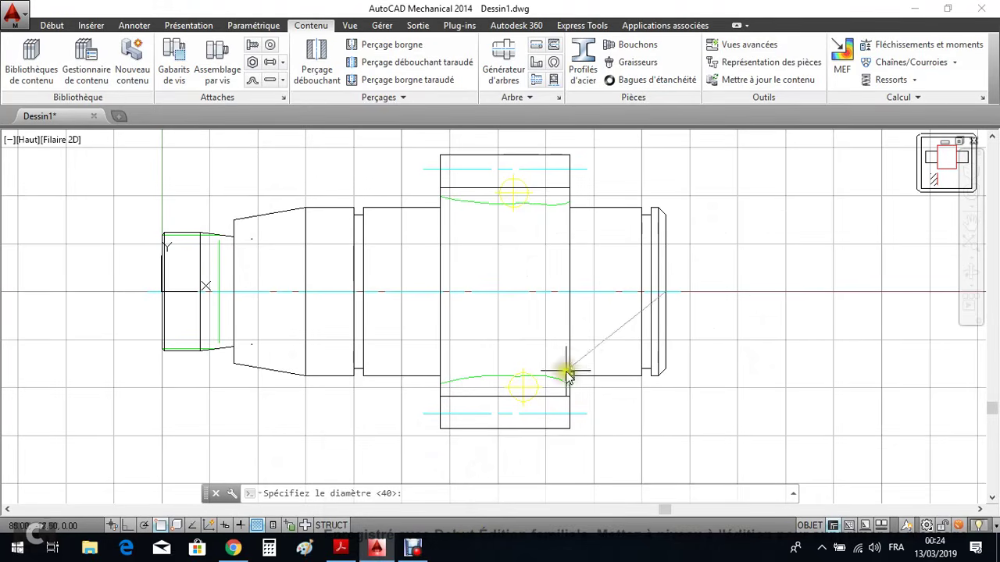
text(25)
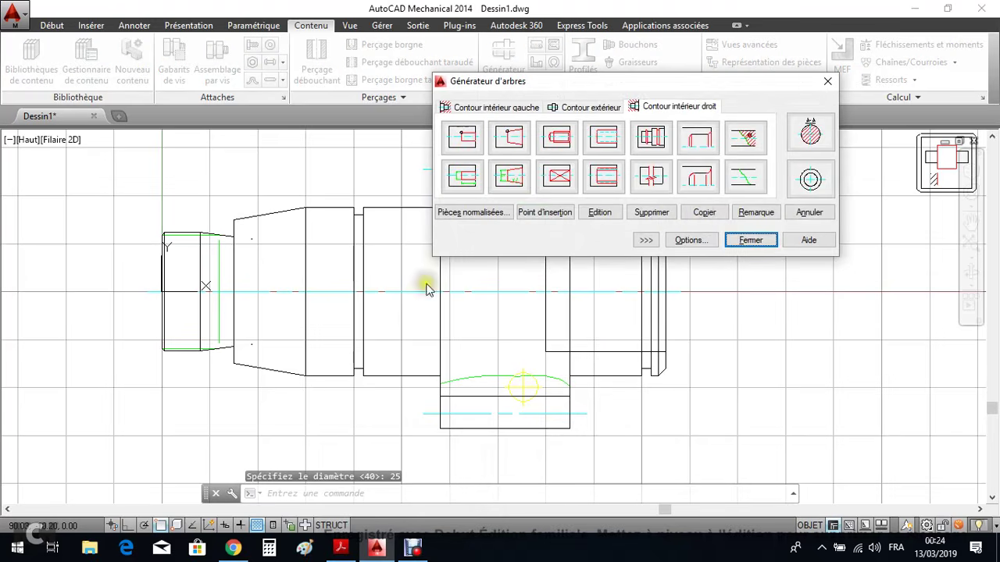
click(751, 240)
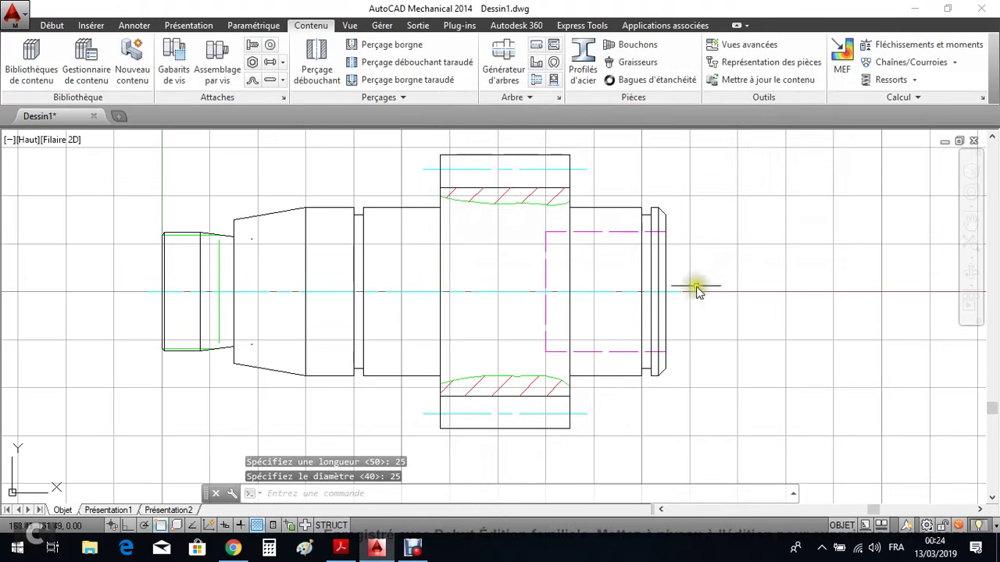
click(414, 552)
click(339, 489)
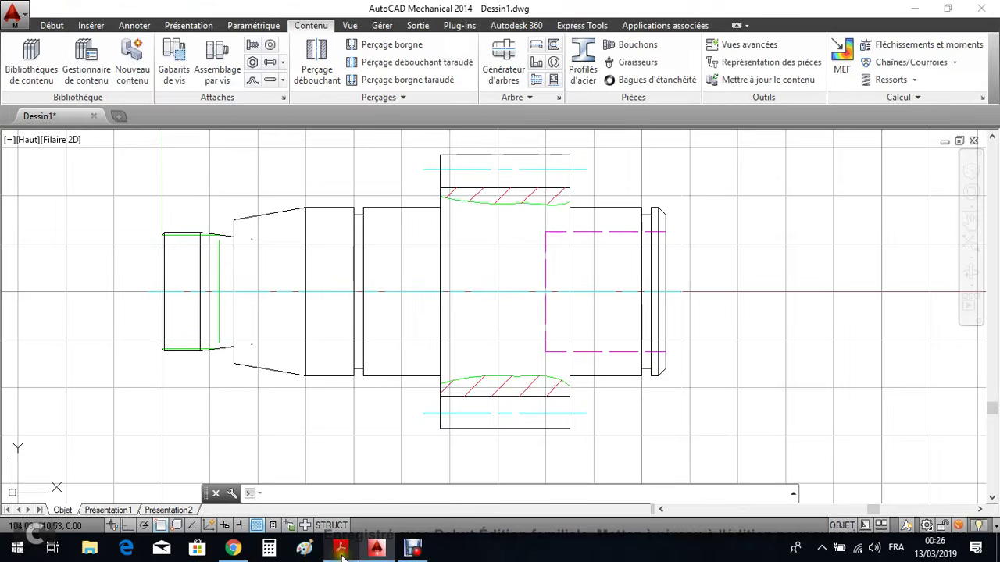
Check the splined bore in the PDF, reopen the shaft generator and start an NF E 22-131 spline on the right inner contour
click(342, 550)
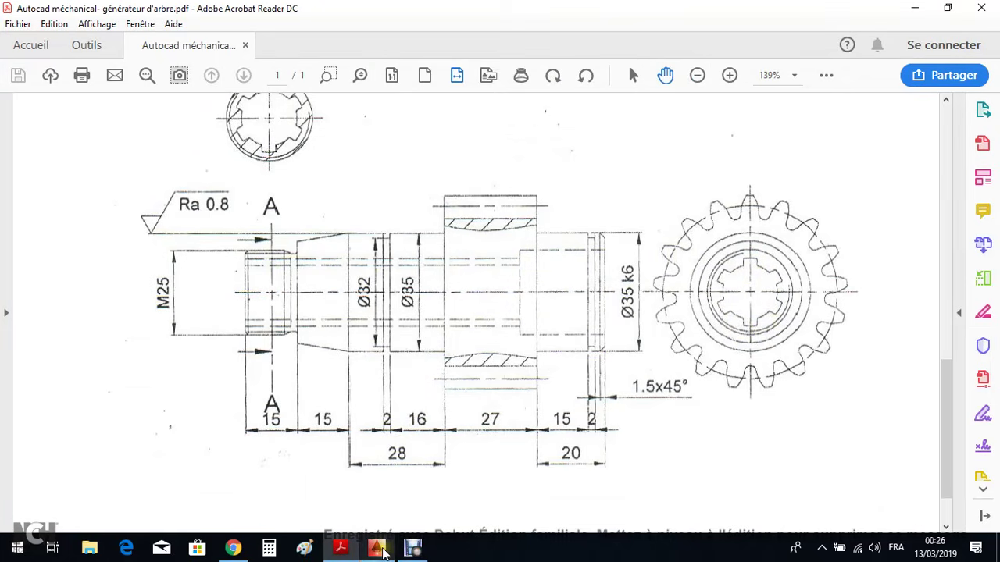
click(380, 549)
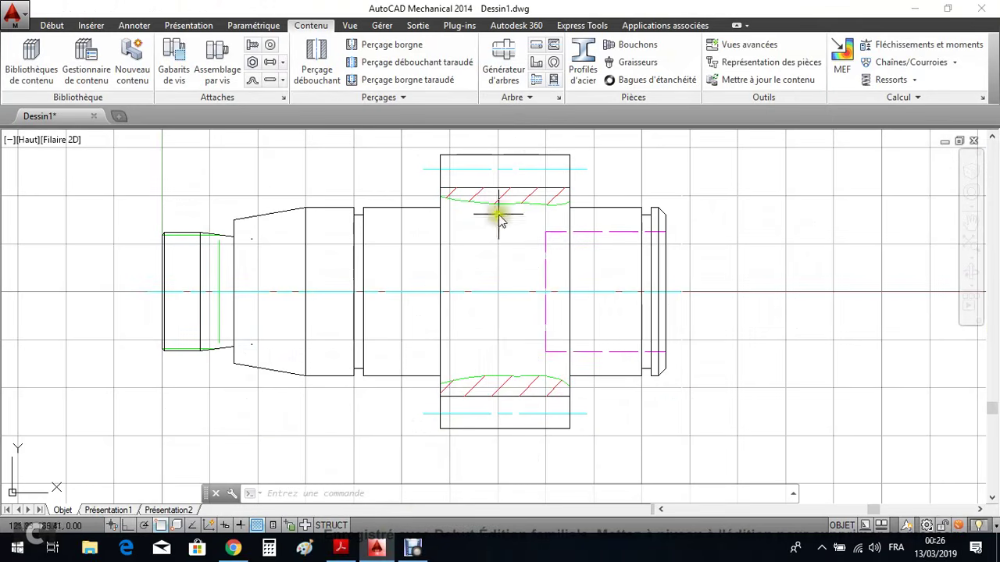
double_click(477, 292)
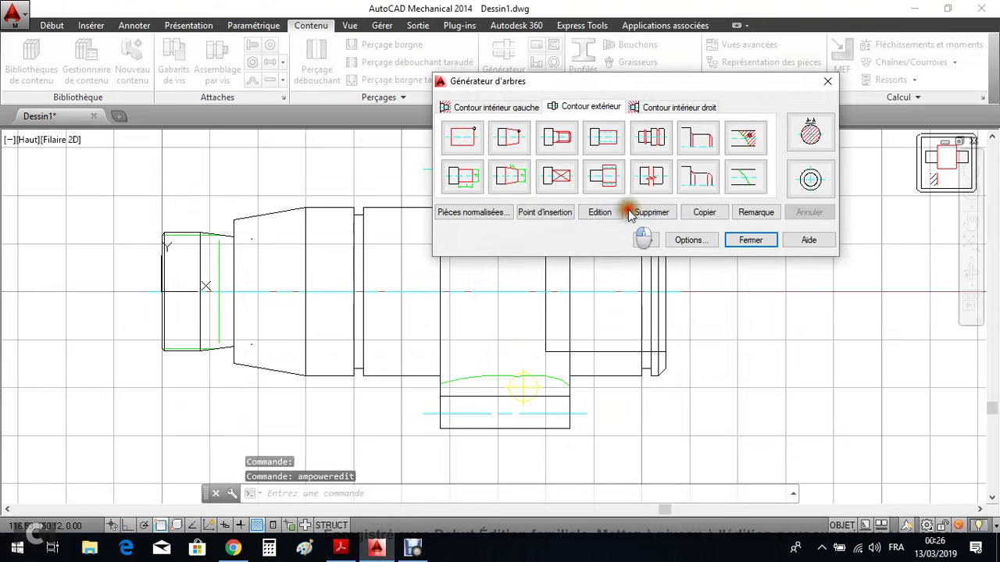
click(670, 108)
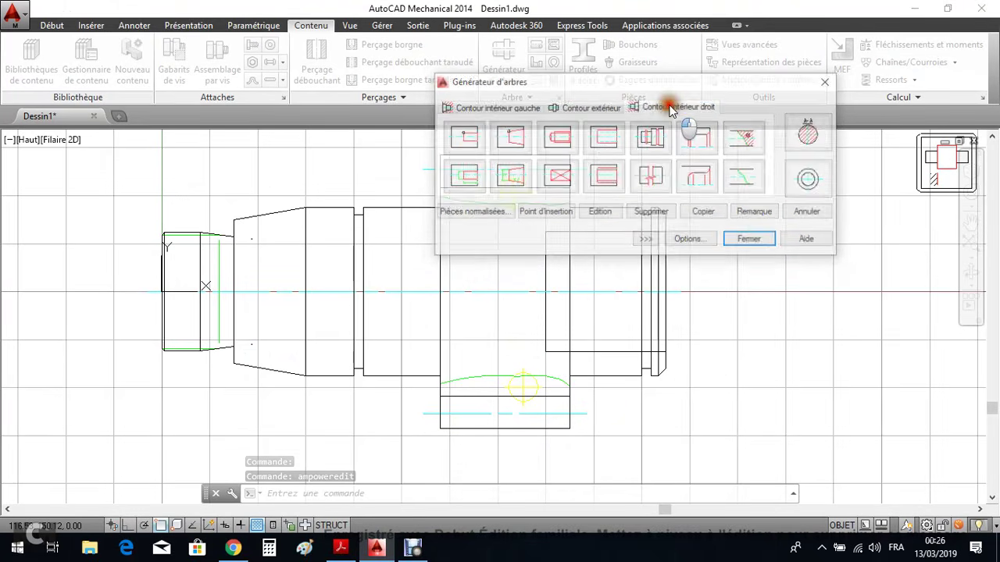
click(607, 138)
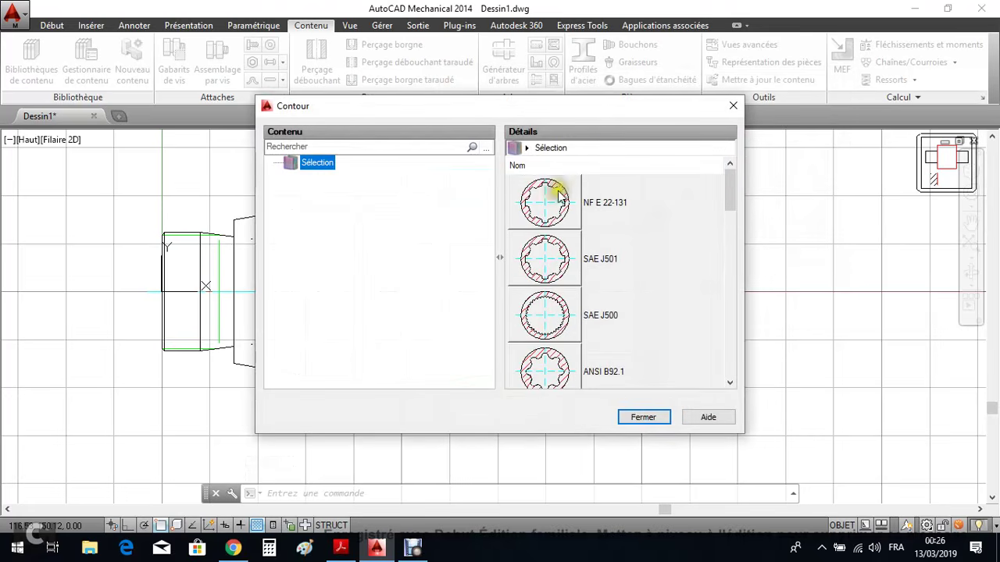
double_click(551, 206)
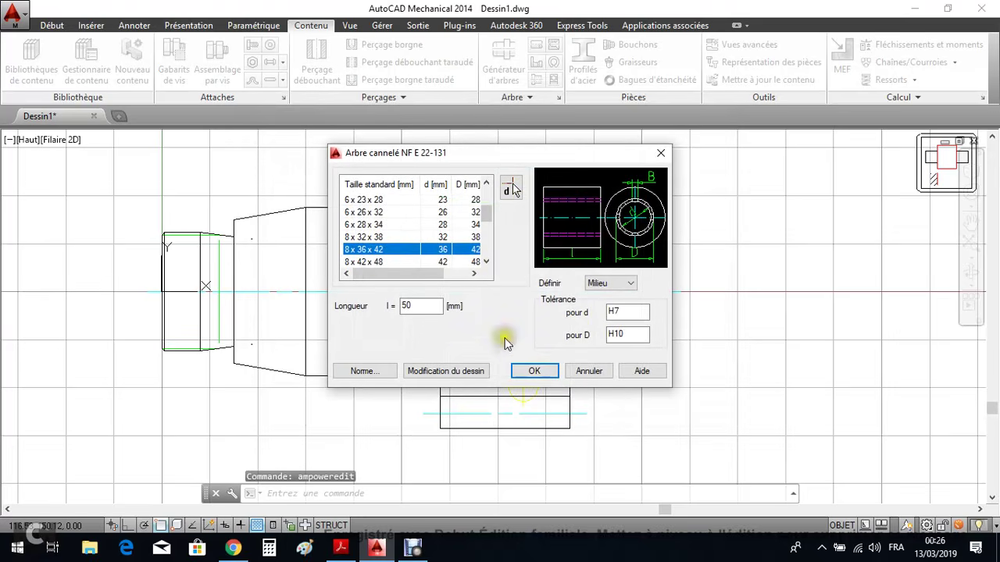
Check the number of splines in the PDF end view and choose the standard size 6 x 16 x 20 for the inner spline
click(341, 547)
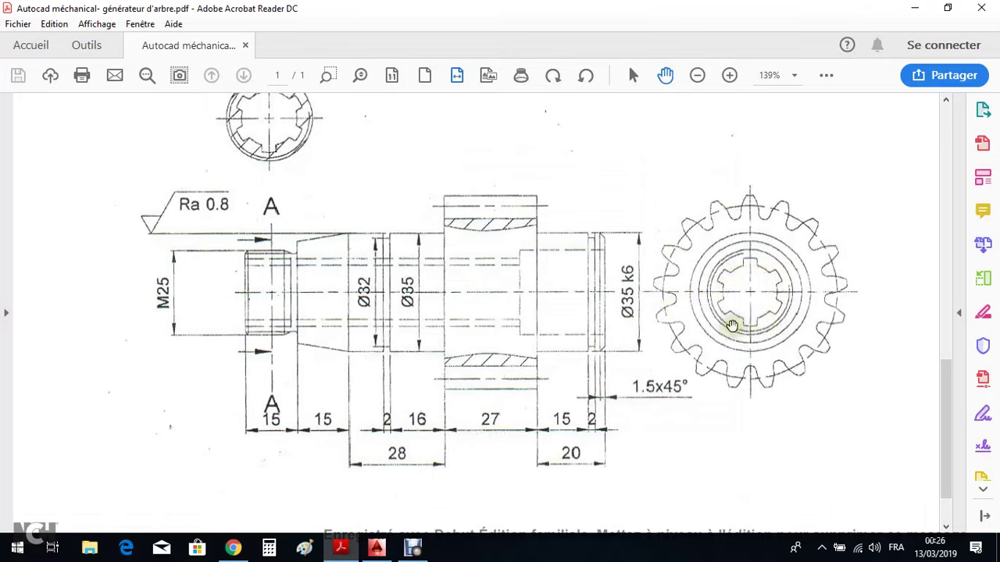
click(376, 546)
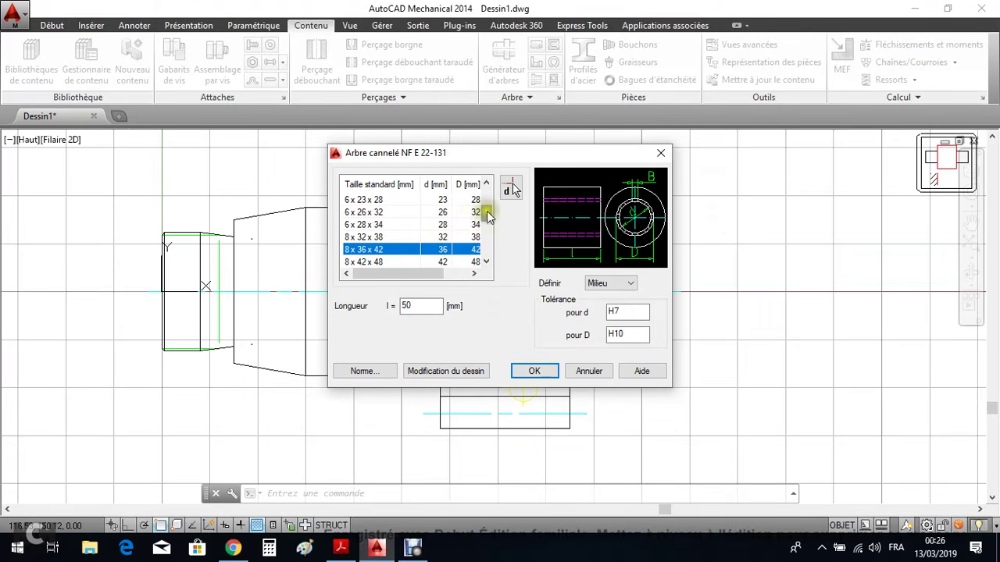
click(486, 184)
click(486, 184)
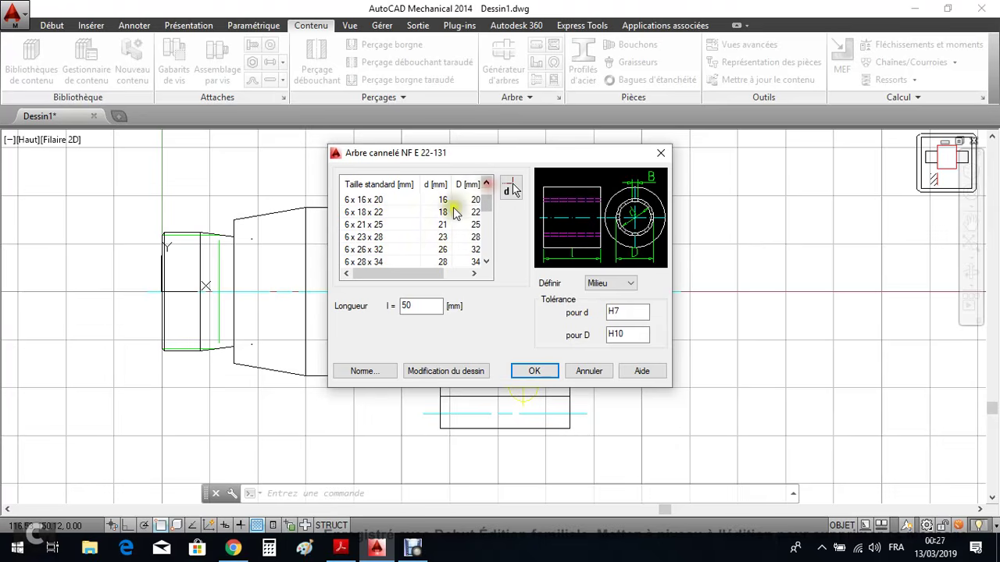
click(381, 201)
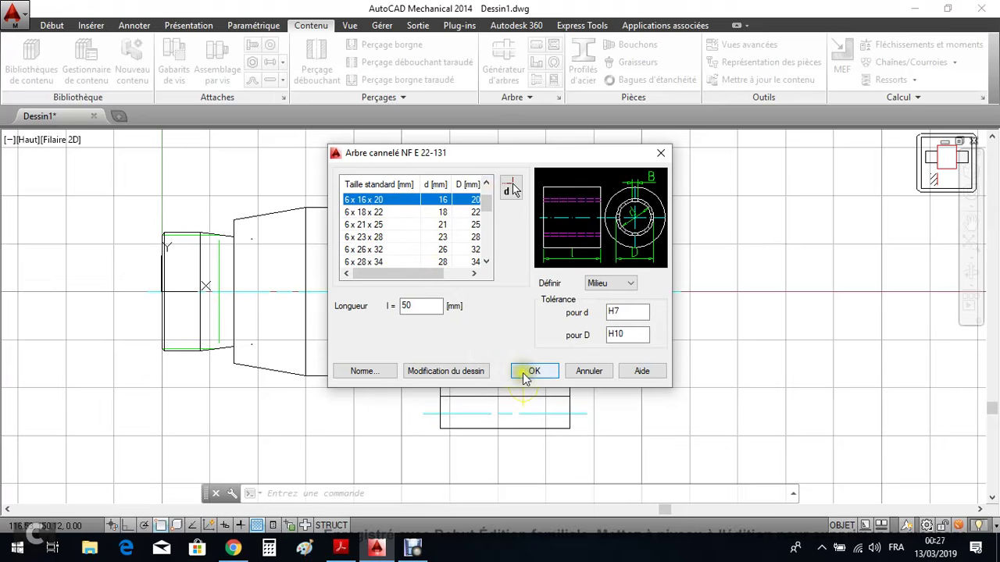
Compare with the PDF dimensions, set the inner spline's length to 80 mm, insert it and close the shaft generator
click(341, 547)
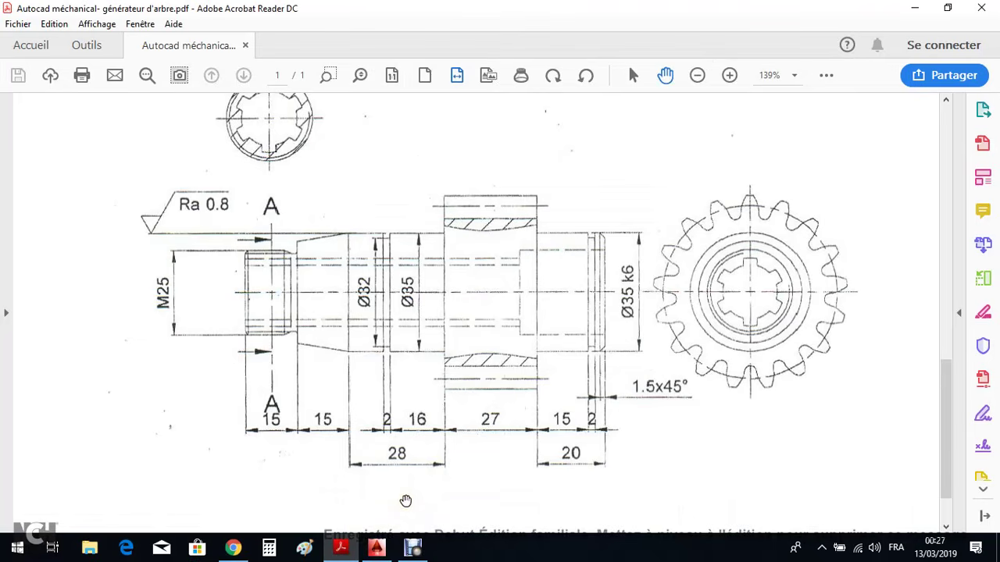
click(375, 550)
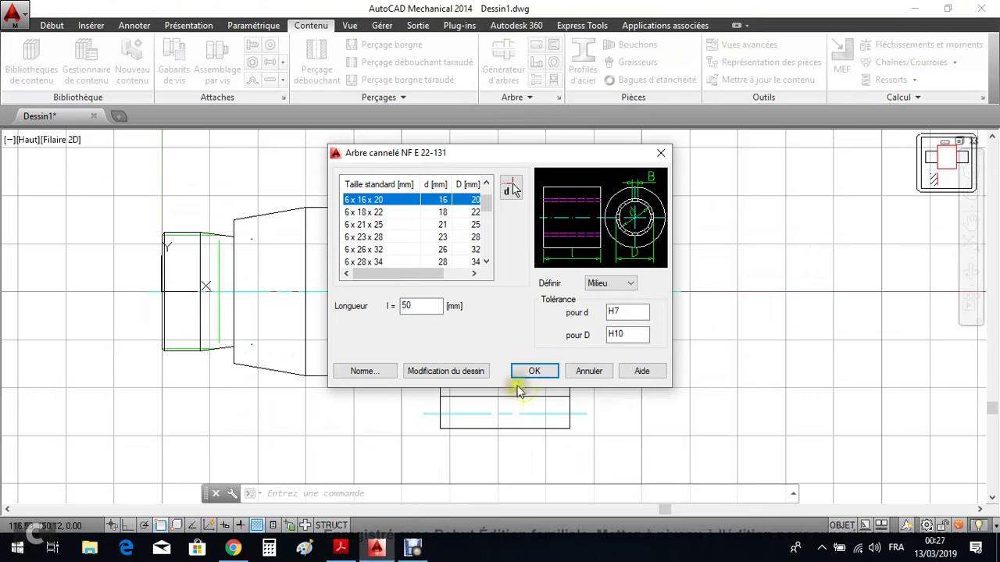
double_click(419, 307)
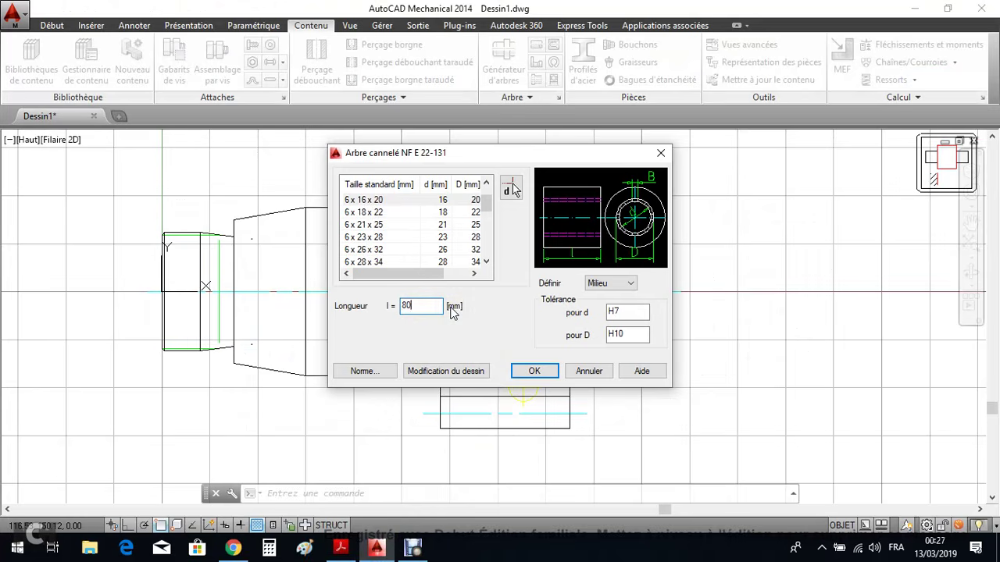
click(539, 371)
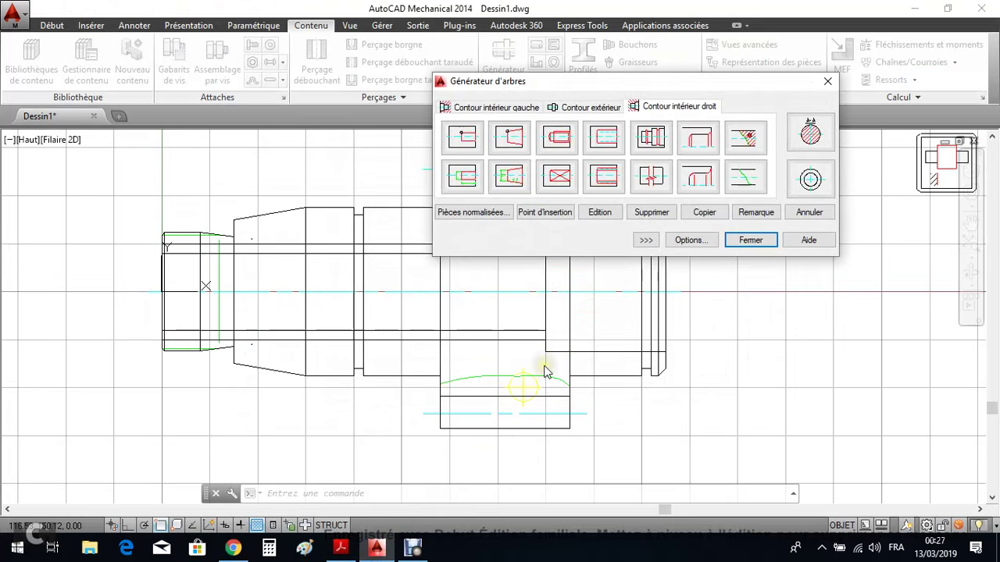
click(749, 241)
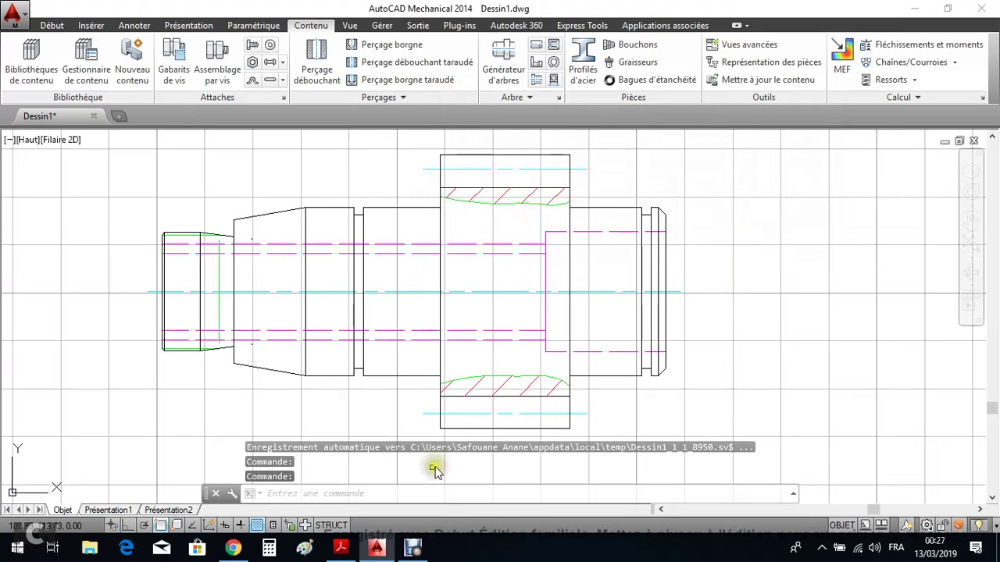
click(353, 551)
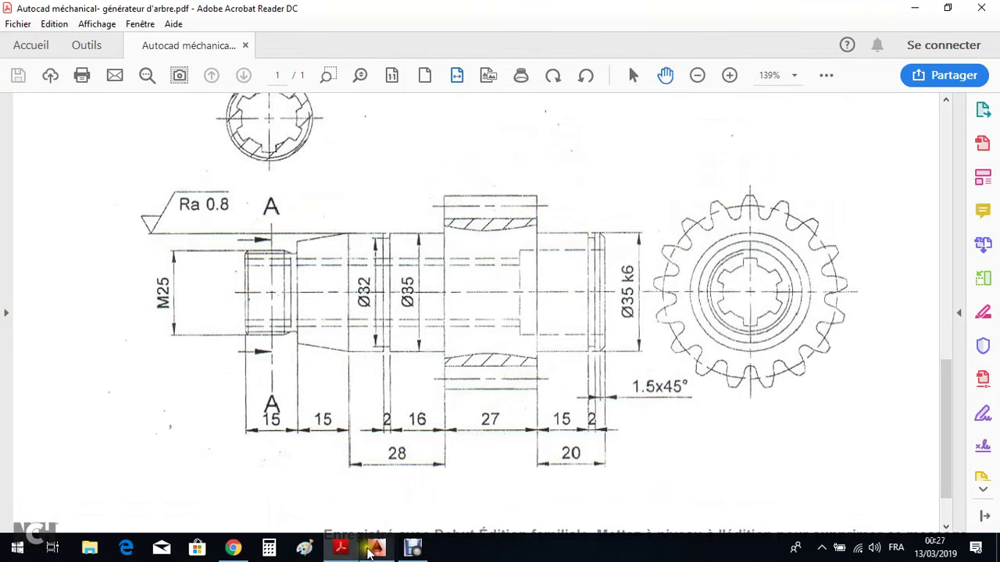
click(377, 549)
click(411, 548)
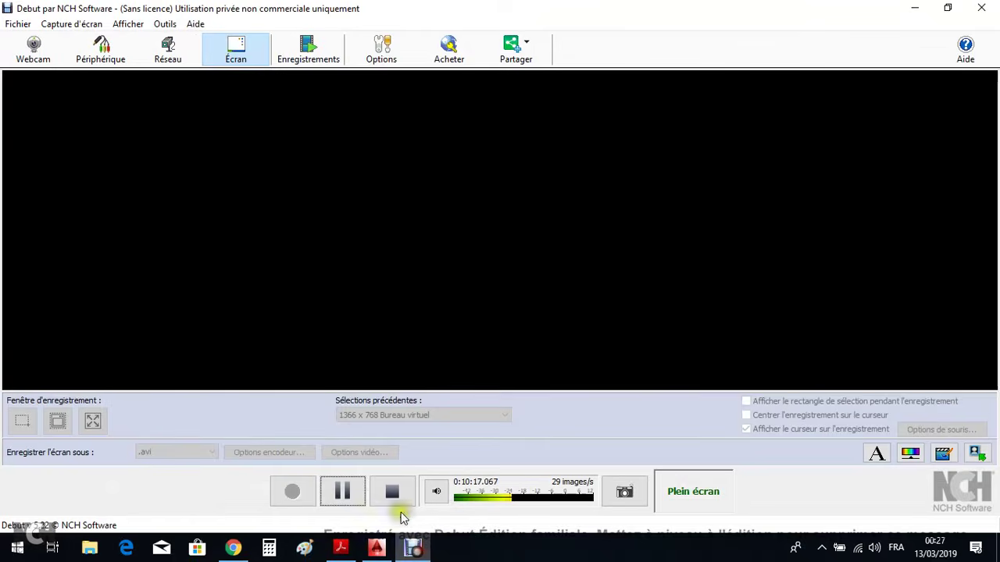
click(343, 490)
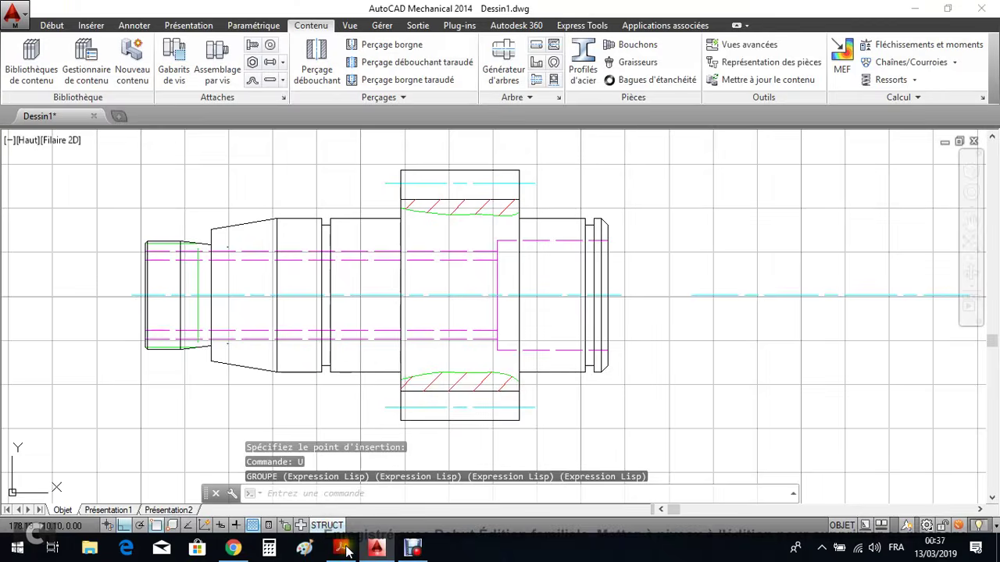
Check the end view in the PDF, reopen the shaft generator for the shaft and enable Vue complète for side and section views
click(344, 550)
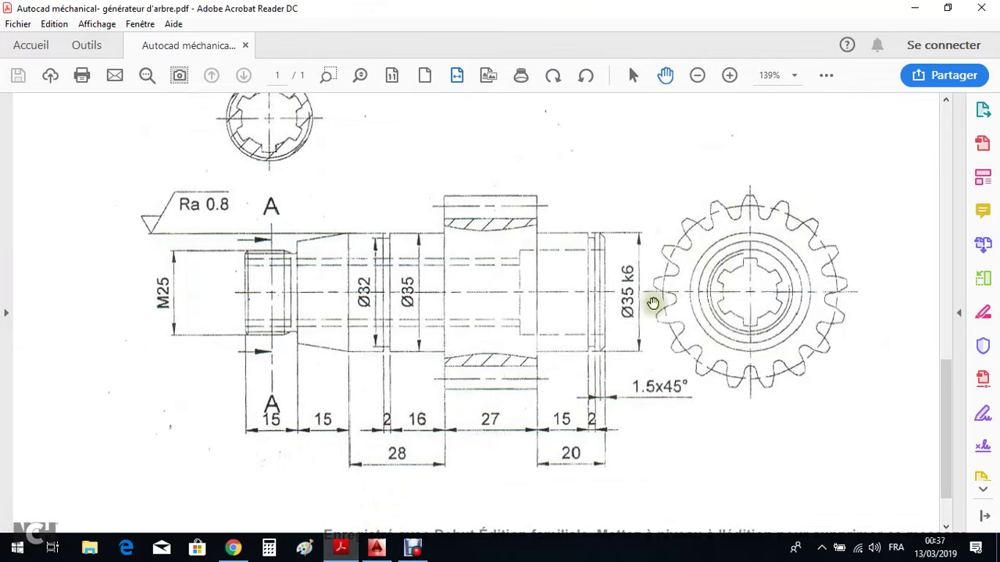
click(378, 546)
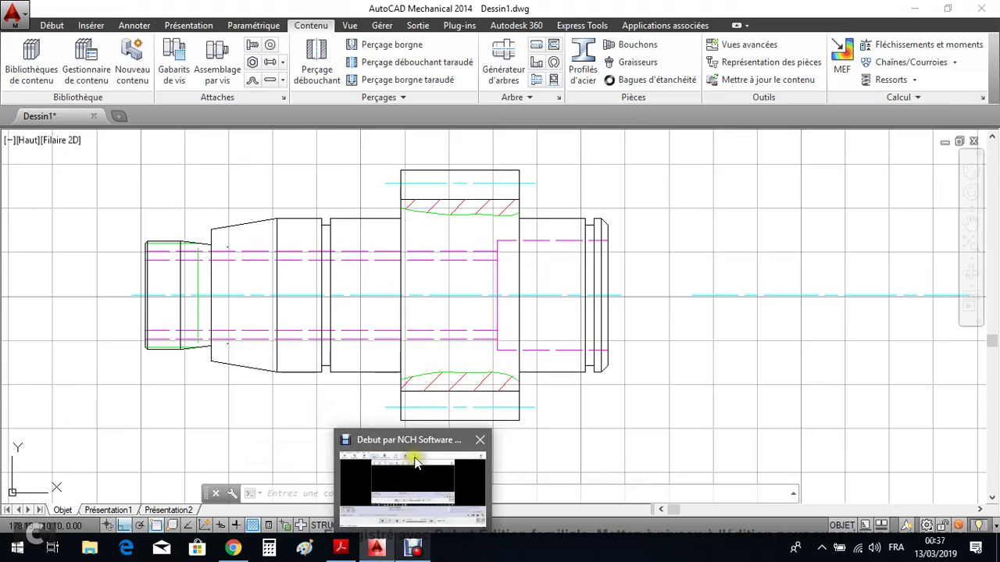
double_click(368, 297)
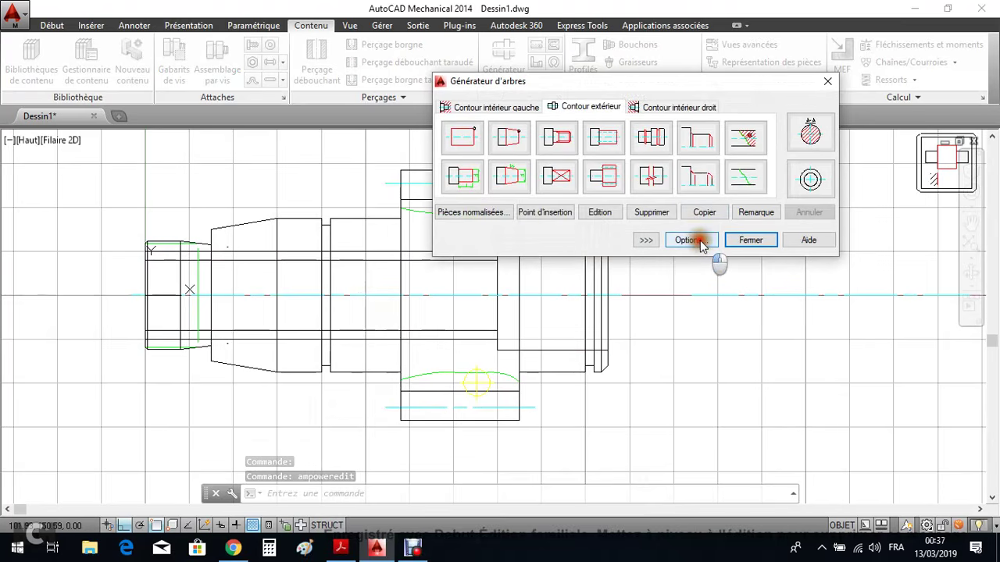
click(689, 240)
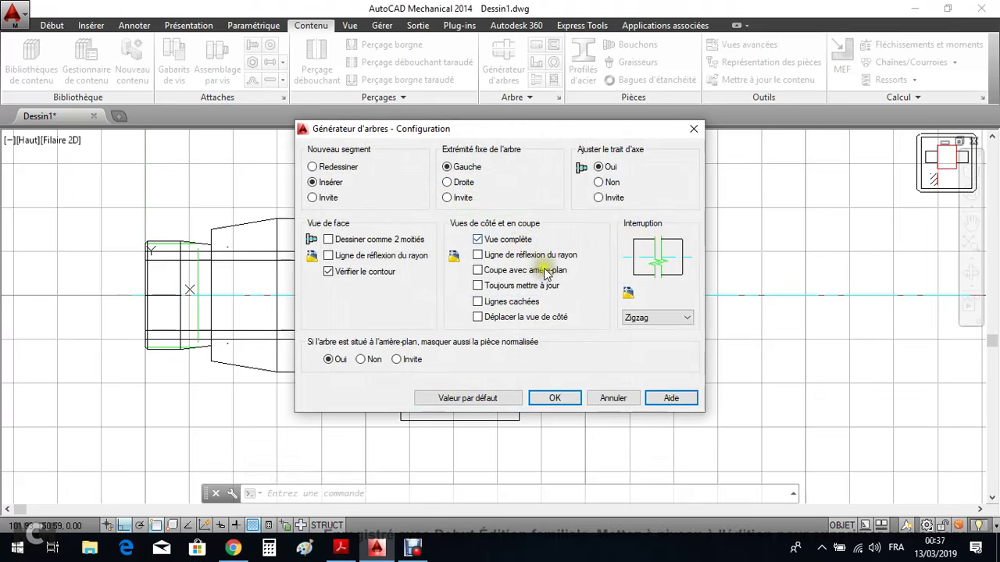
click(571, 399)
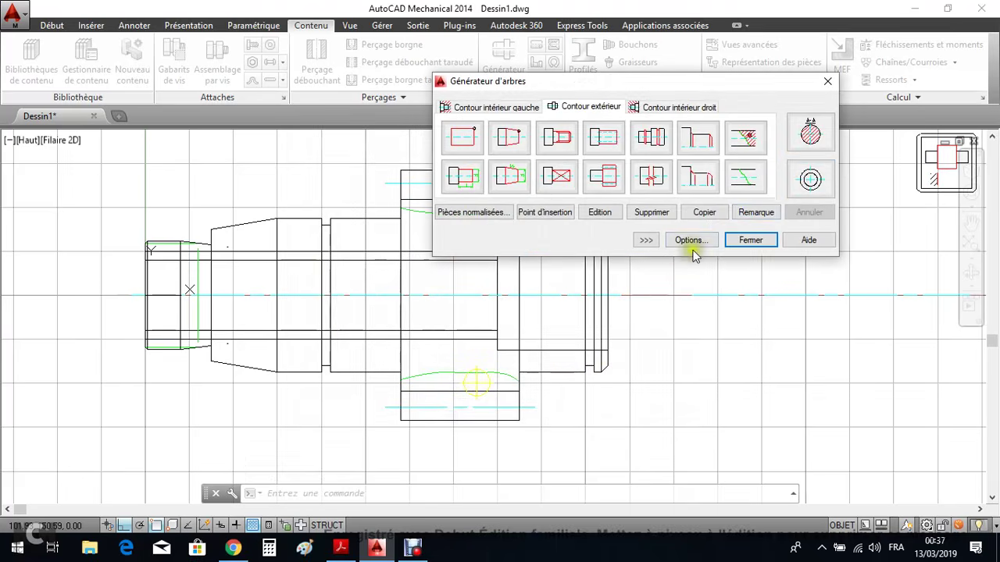
Insert the Gauche side view on the shaft's axis, beyond its chamfered end, and close the shaft generator
click(807, 179)
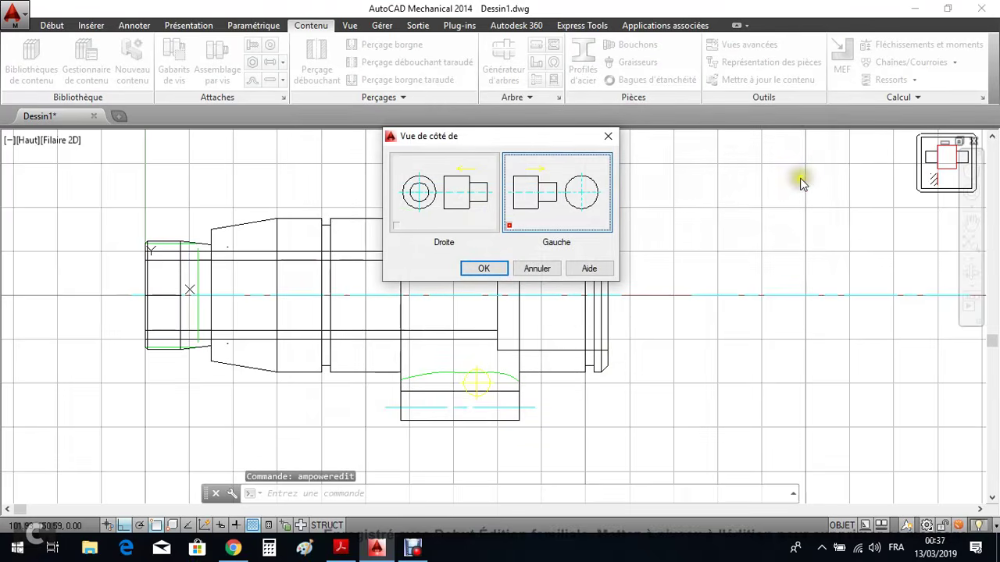
click(484, 268)
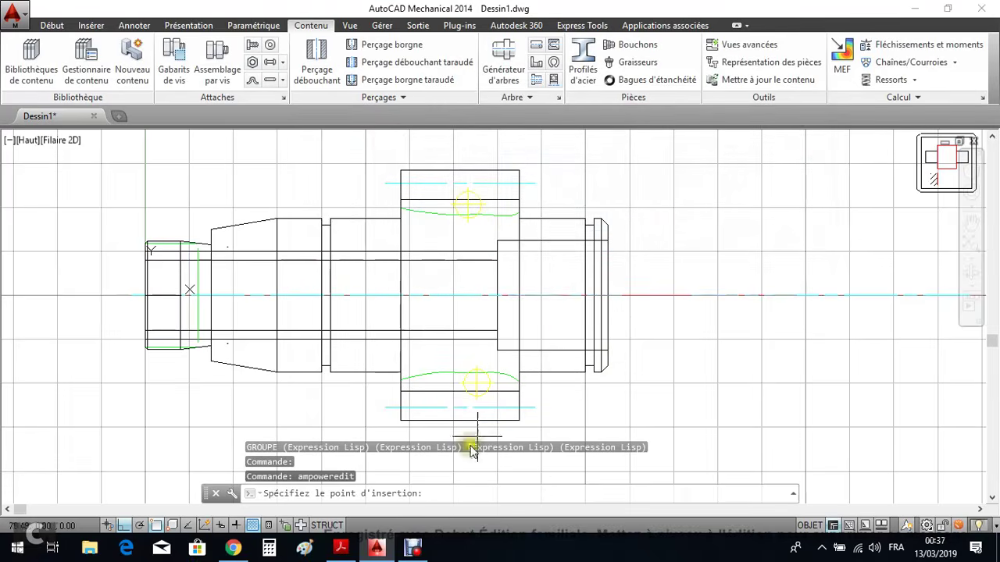
click(830, 296)
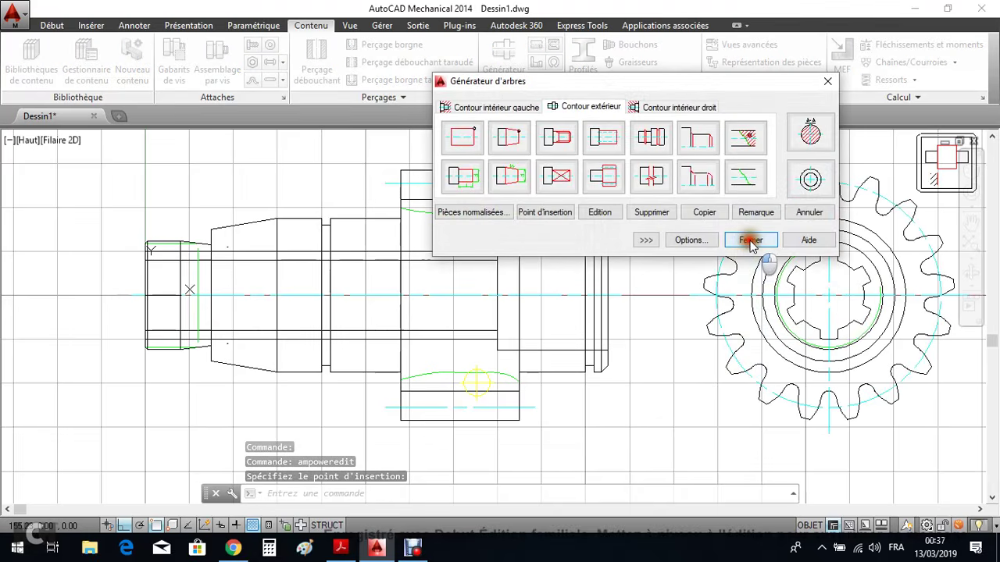
click(750, 240)
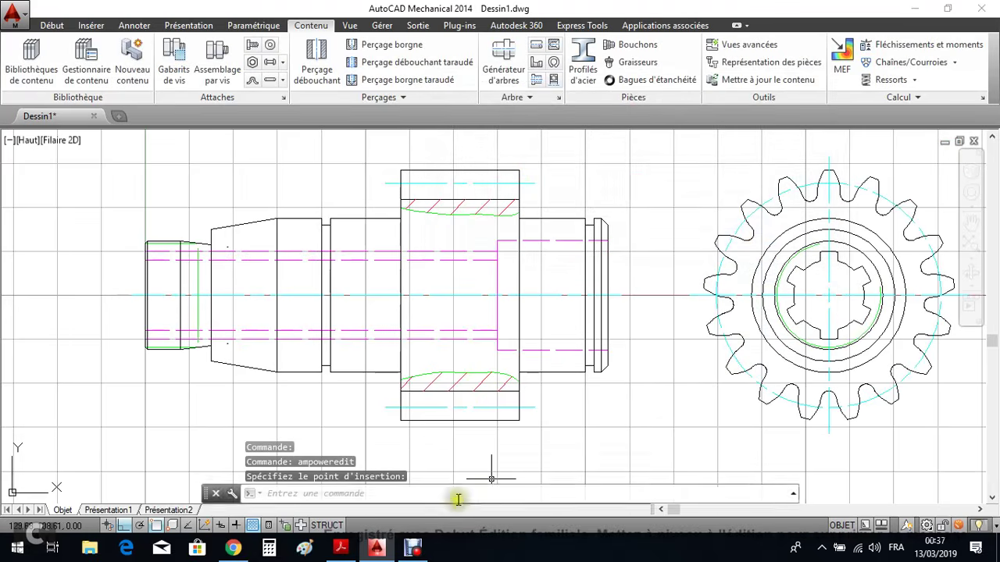
Check section A-A in the PDF, reopen the shaft generator and turn on Vue complète again in its configuration
click(351, 550)
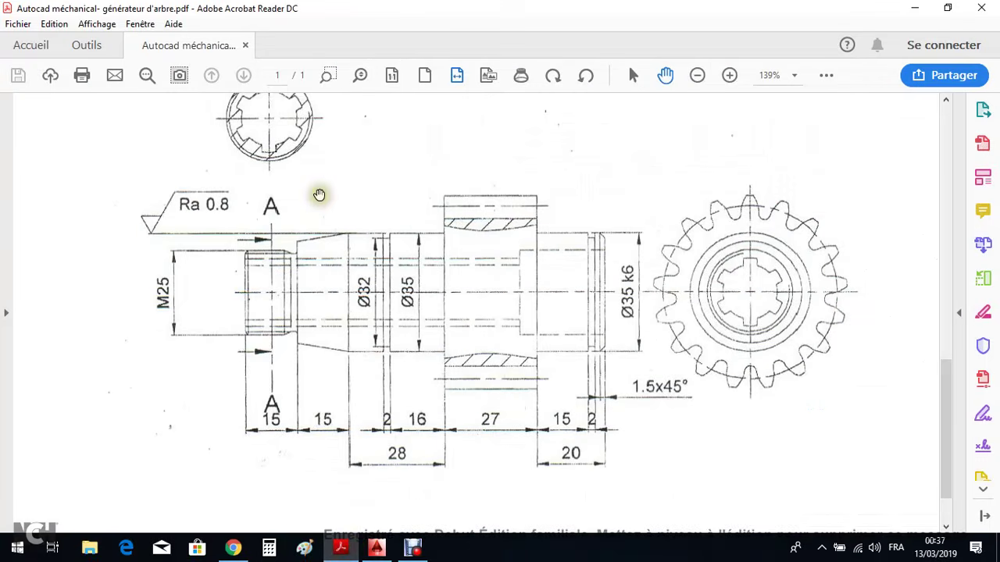
ctrl+scroll(332, 237, down, 2)
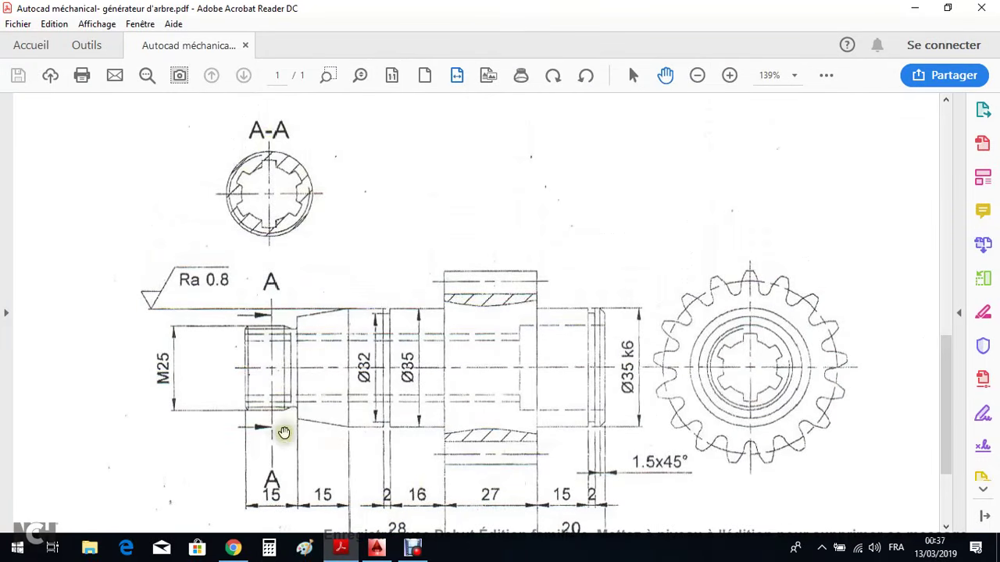
click(377, 546)
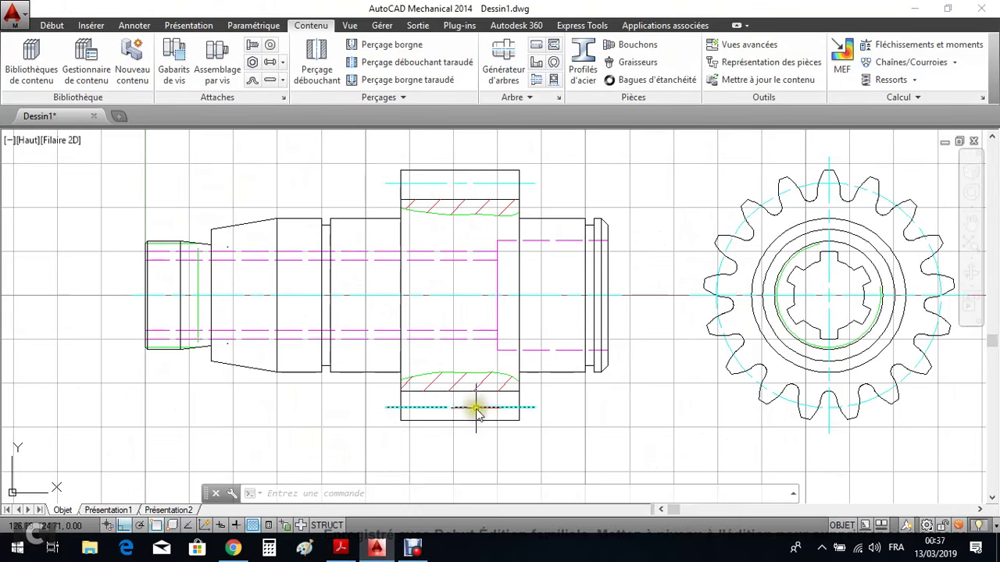
double_click(250, 292)
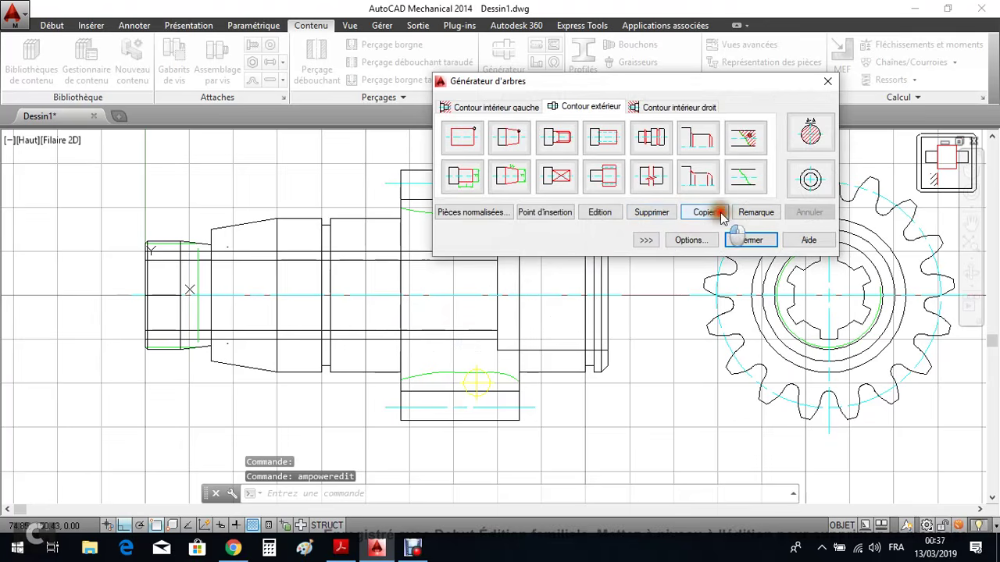
click(703, 238)
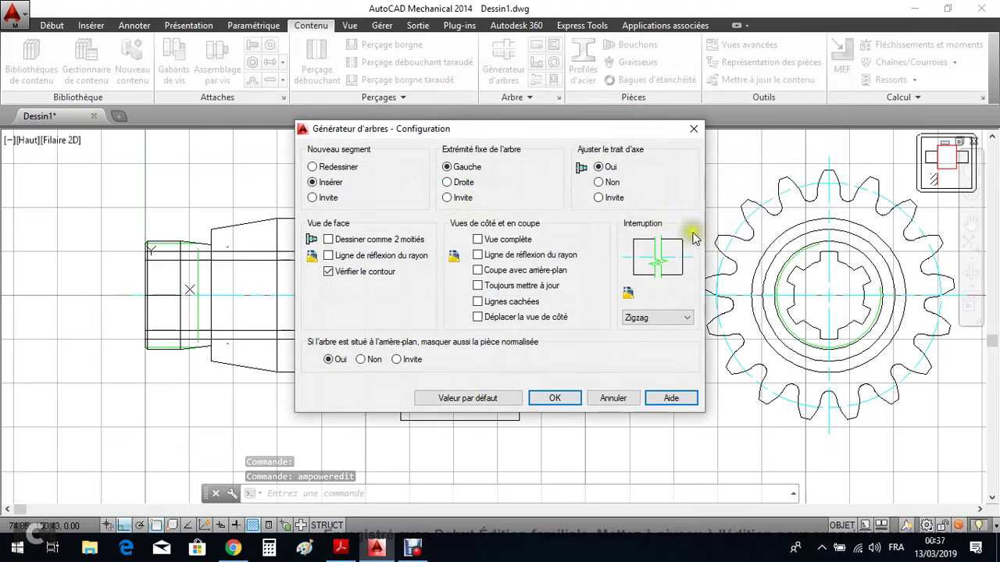
click(509, 240)
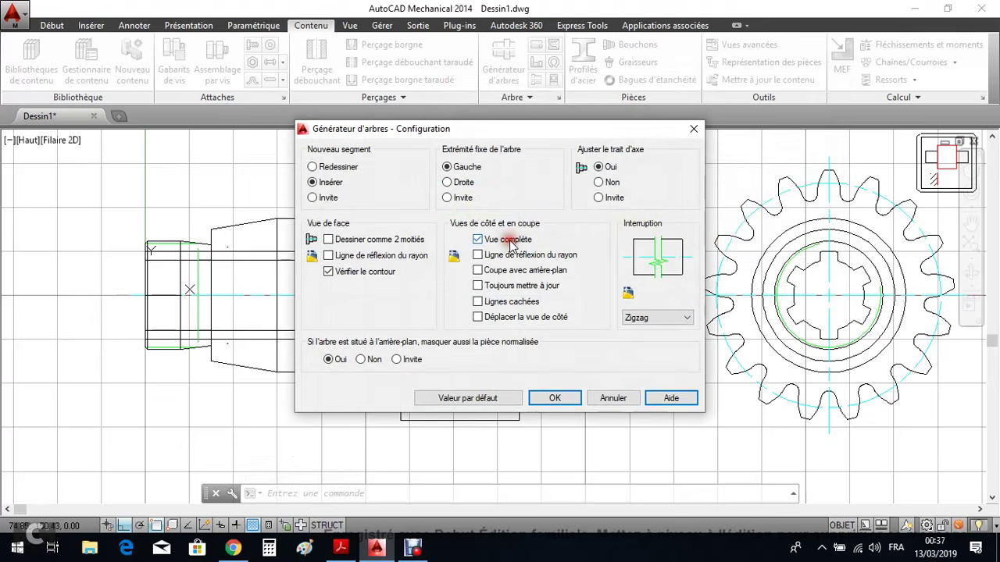
click(555, 398)
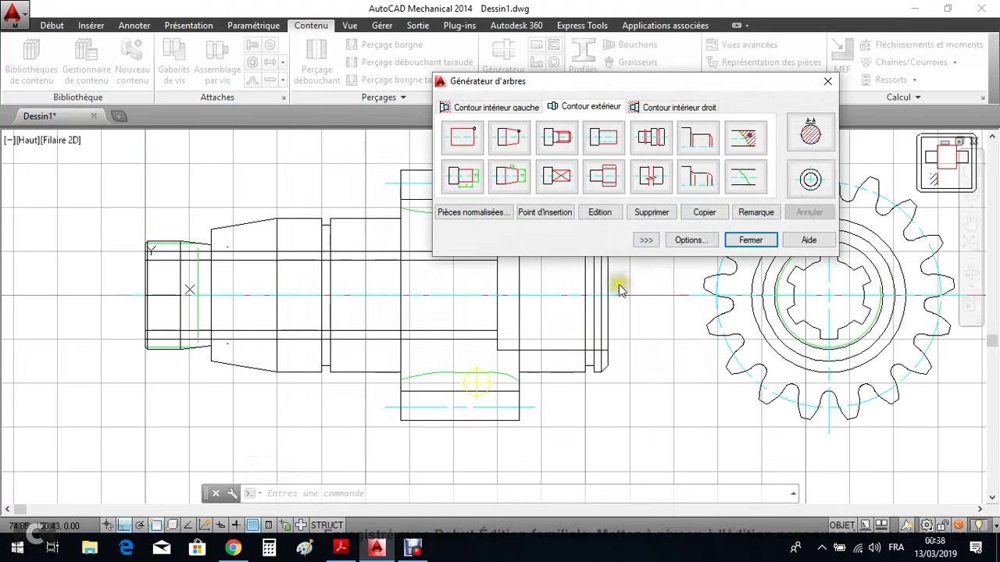
Start a section view through the threaded end and draw a vertical cutting line extending above and below the thread
click(805, 140)
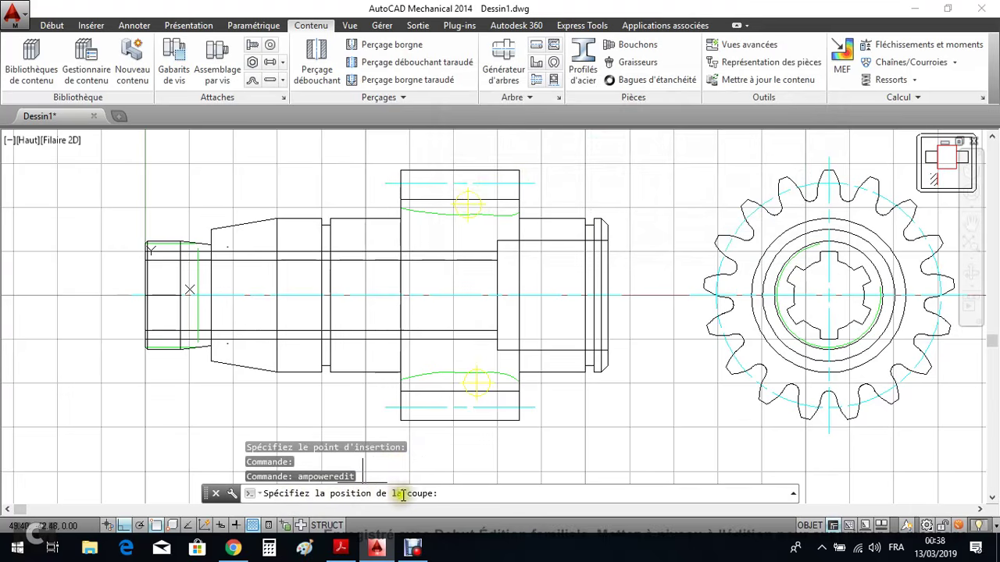
scroll(158, 239, up, 5)
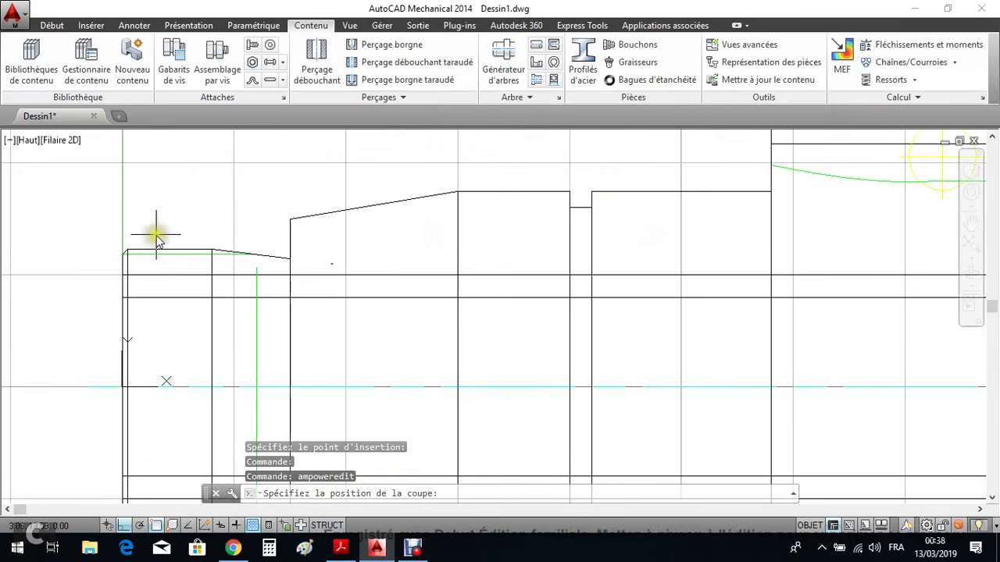
click(168, 258)
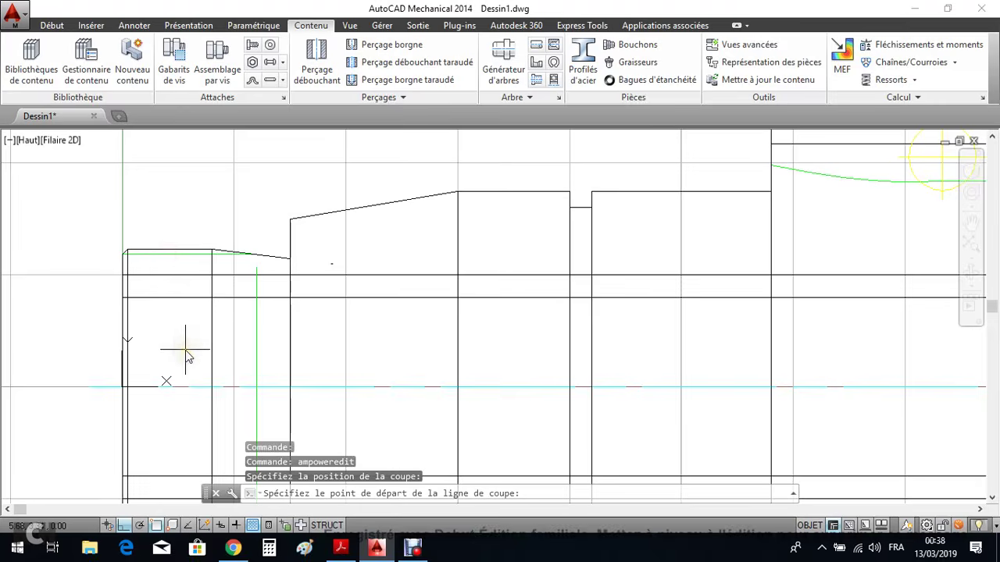
scroll(187, 348, down, 5)
middle_drag(234, 352, 222, 270)
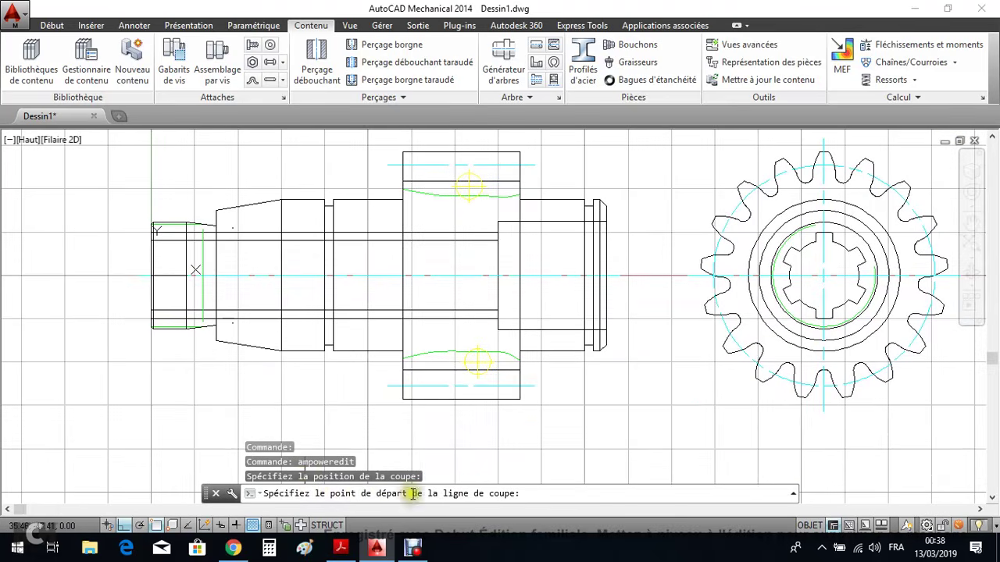
click(169, 179)
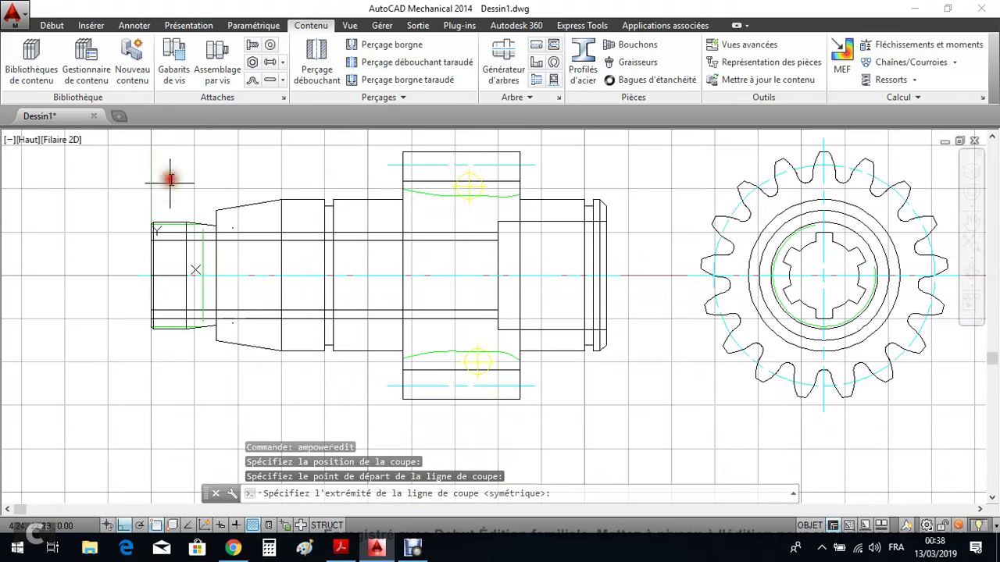
click(173, 378)
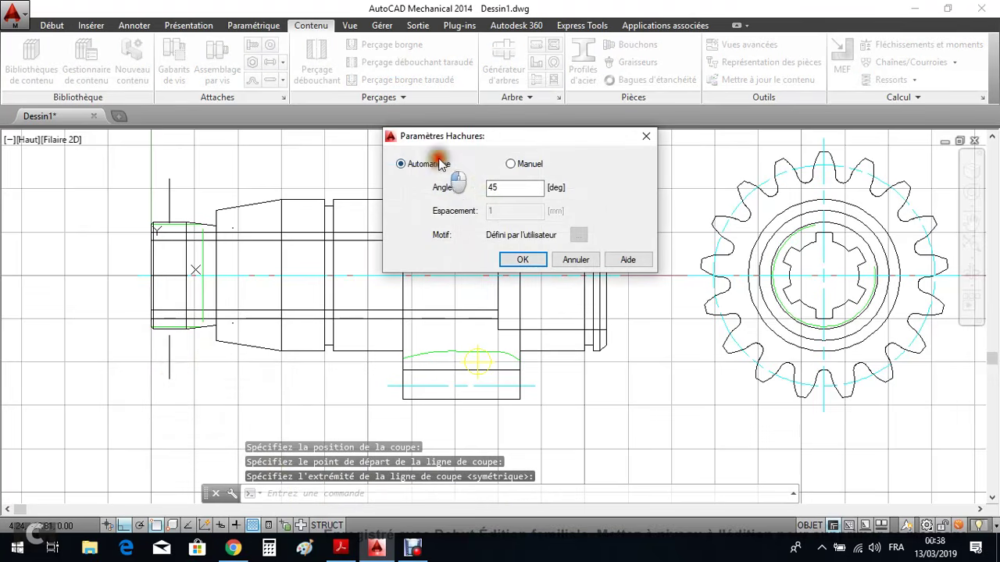
Accept automatic hatching at 45°, letter the section A and point its viewing arrows toward the gear
click(524, 260)
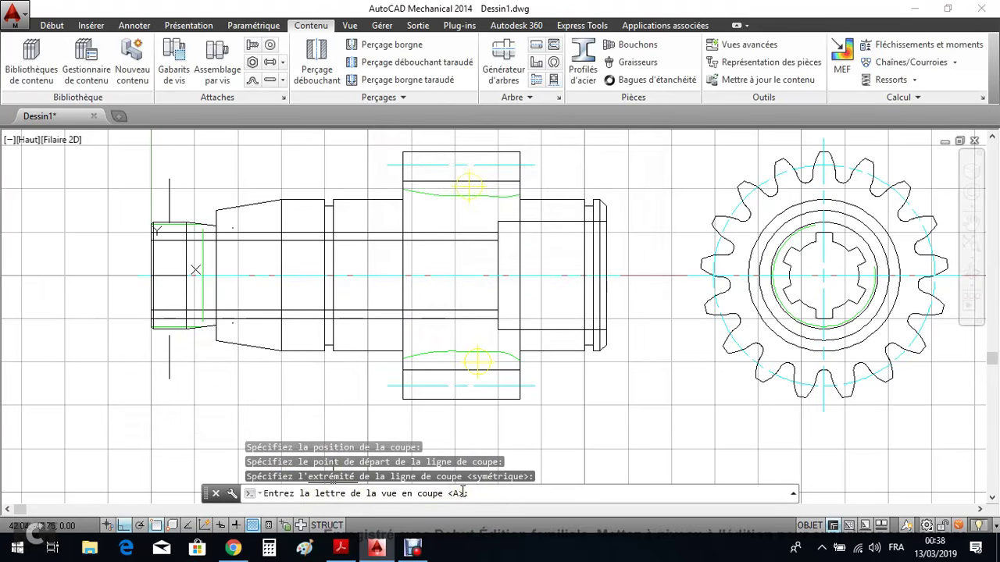
key(Return)
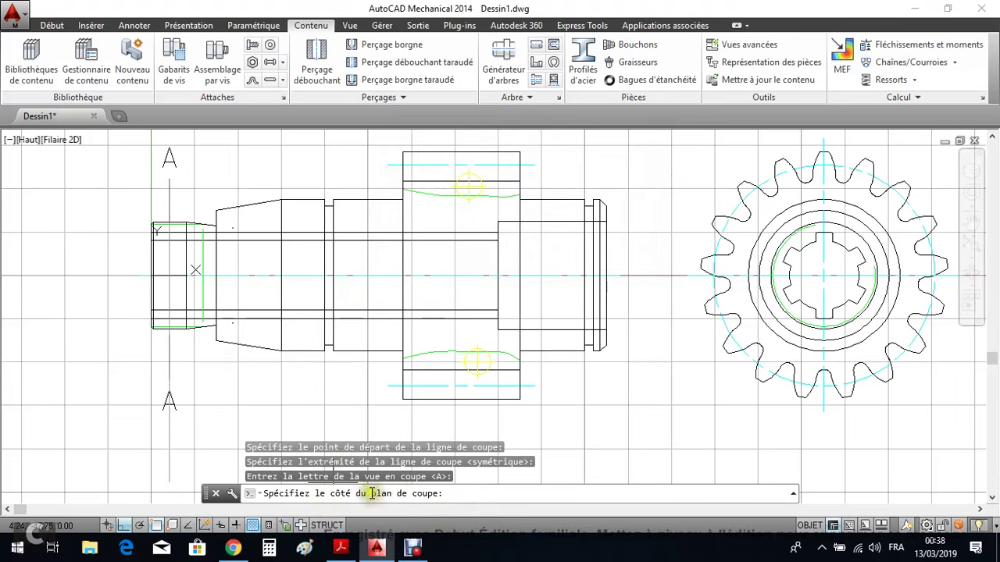
click(206, 204)
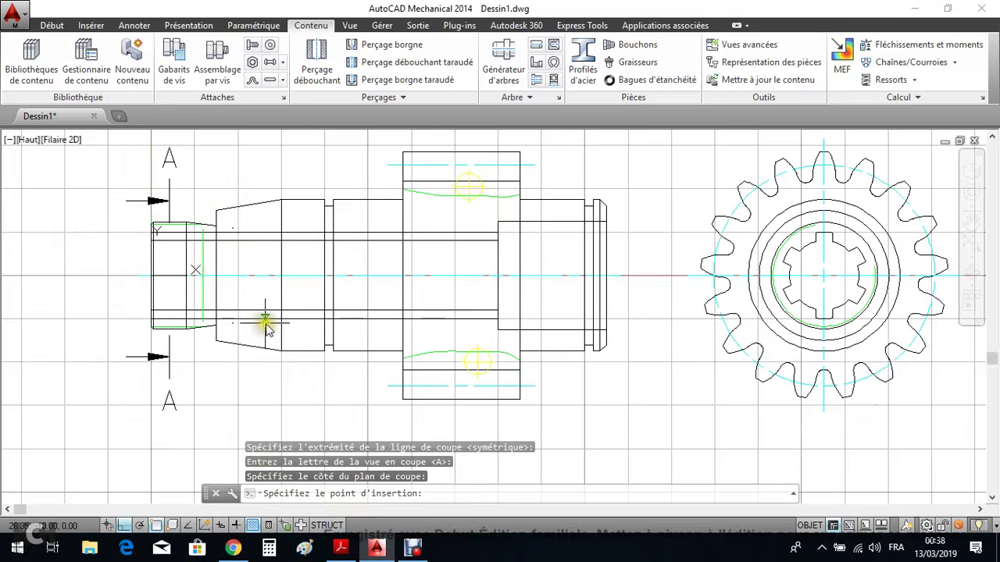
Place the hatched section view directly above the cutting line A-A and close the shaft generator
scroll(265, 324, up, 1)
scroll(270, 332, down, 5)
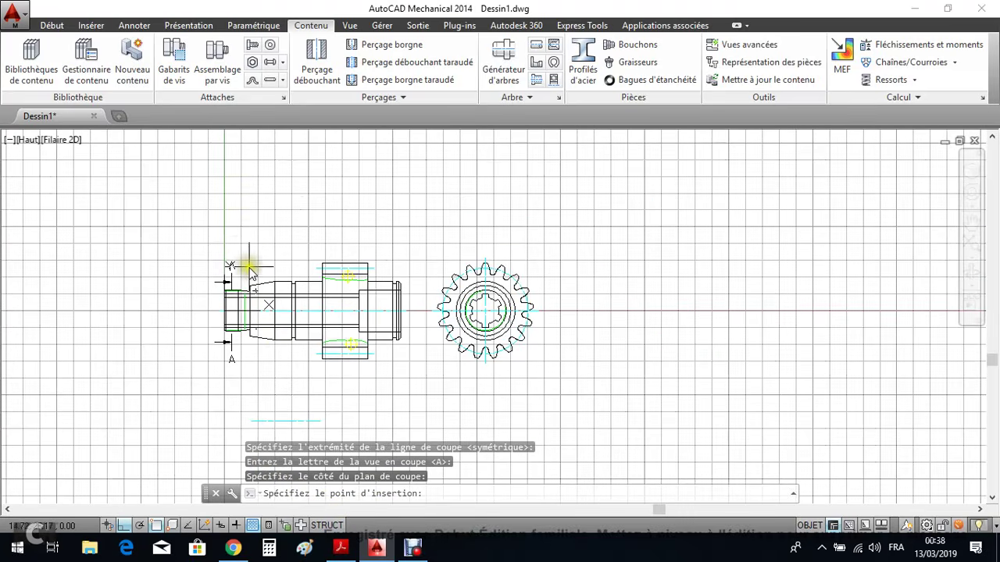
scroll(248, 269, up, 2)
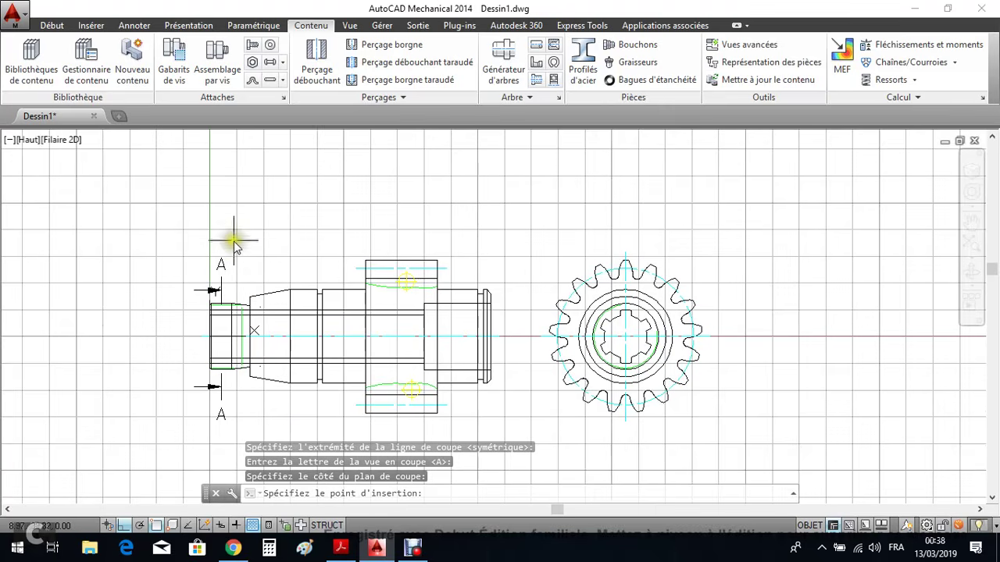
click(221, 181)
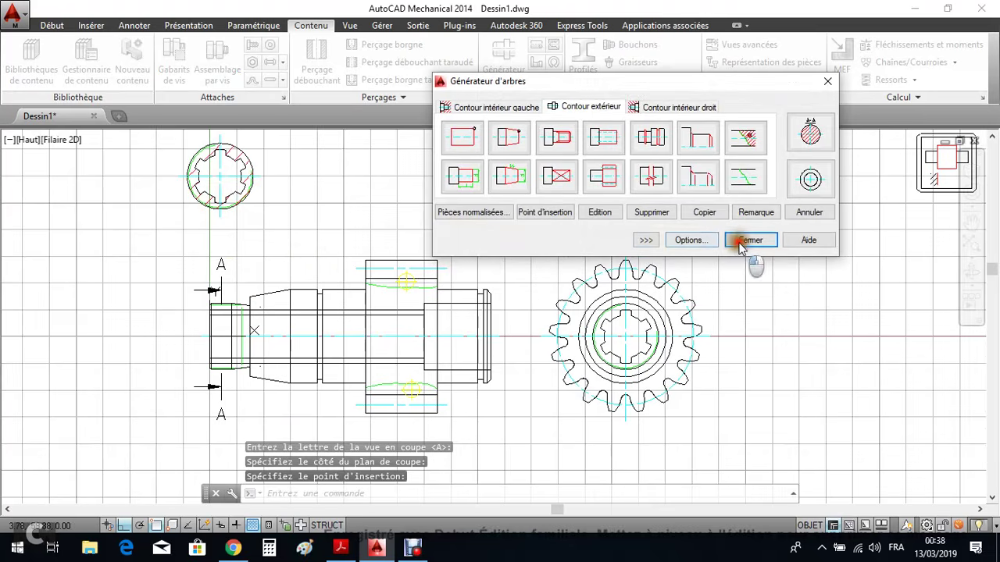
click(746, 240)
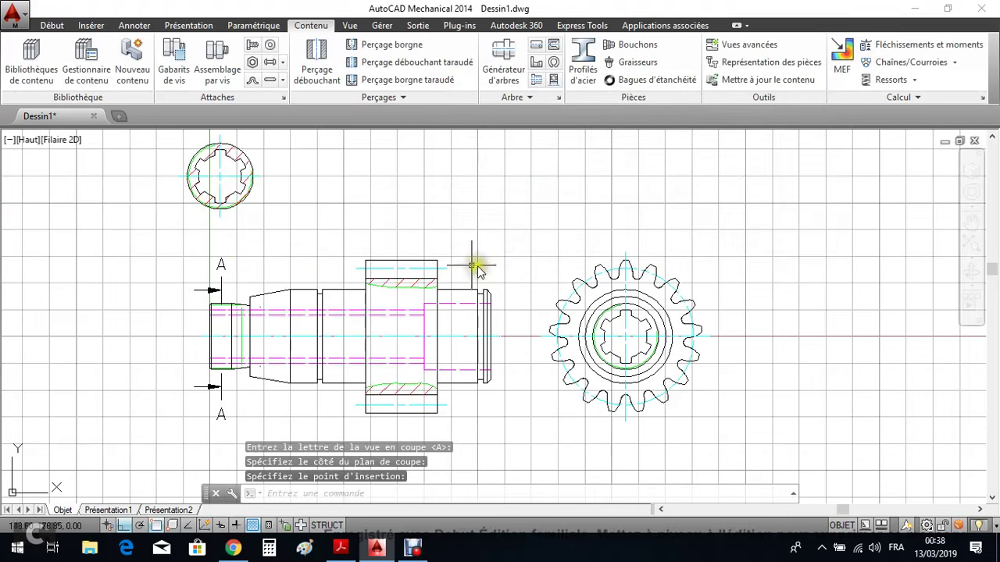